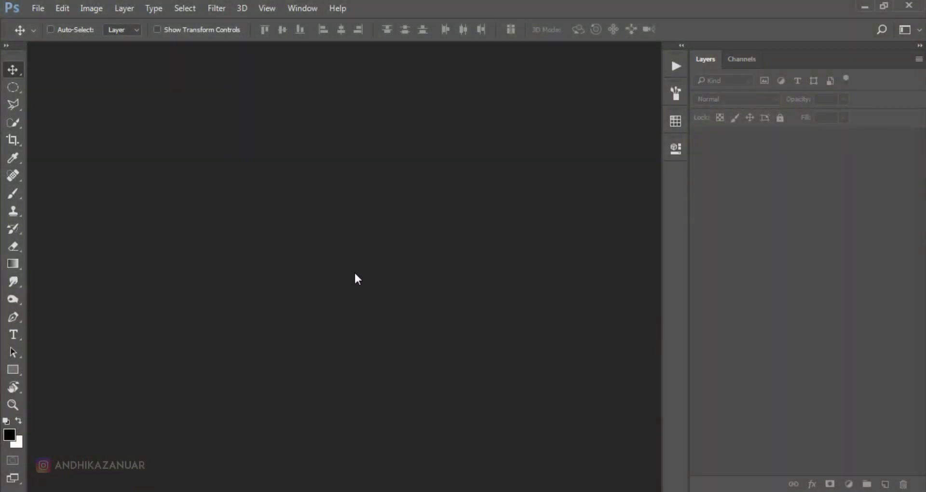
- Open the File menu in the empty Photoshop workspace
click(45, 12)
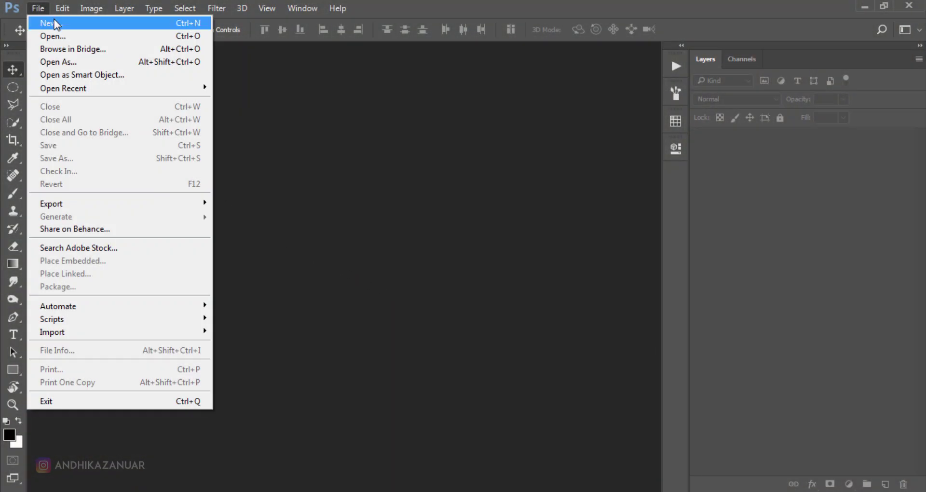
- Make a new landscape document: width 3000, height 1800 px, 200 ppi
click(54, 18)
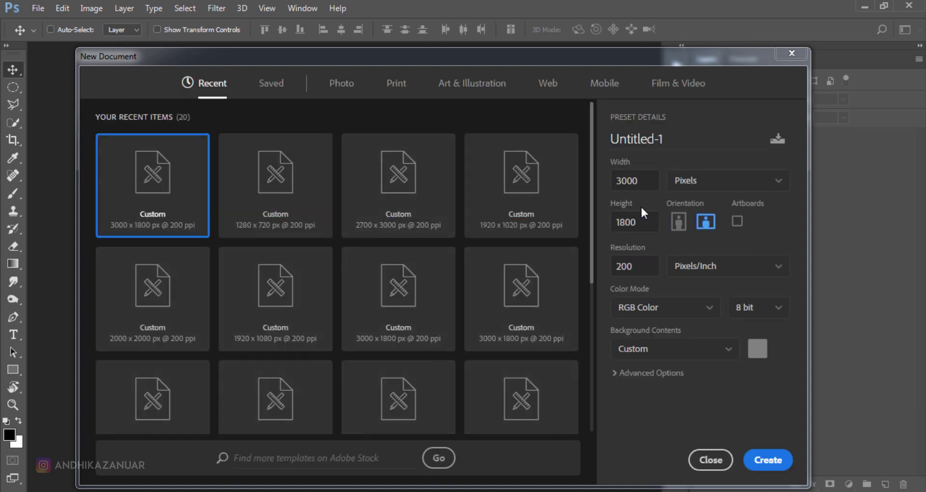
double_click(627, 181)
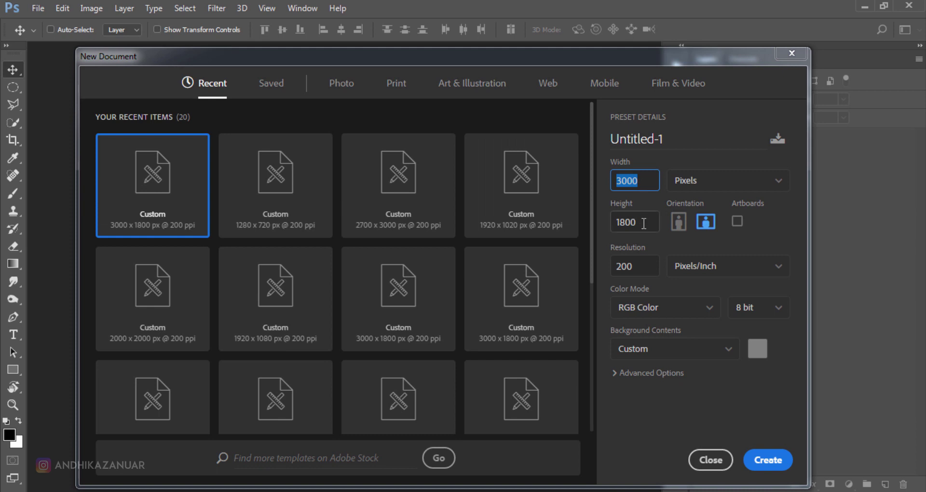
double_click(617, 222)
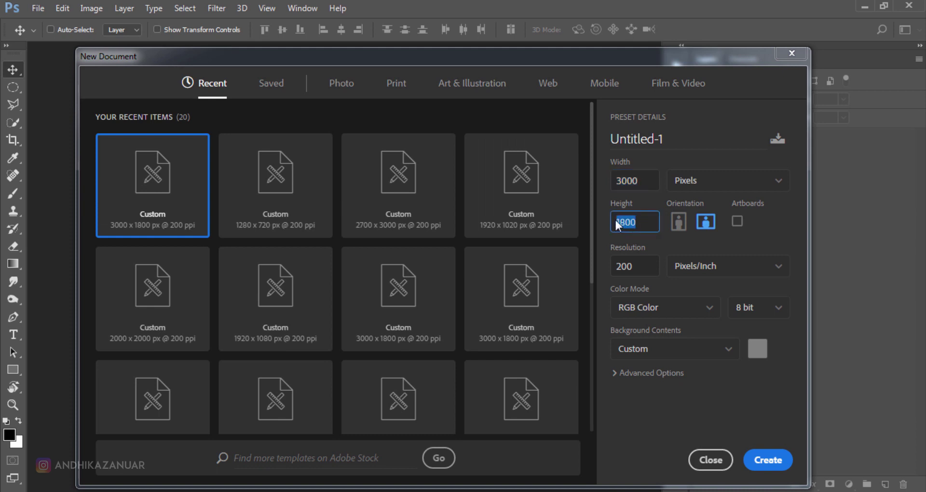
click(702, 227)
click(768, 459)
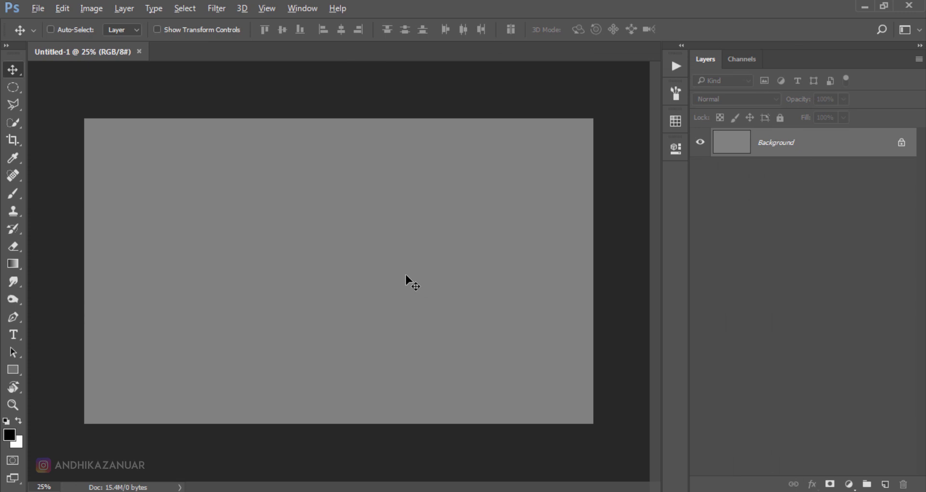
- Add a #323232 dark grey Solid Color fill layer, toggling its visibility to check it
click(848, 482)
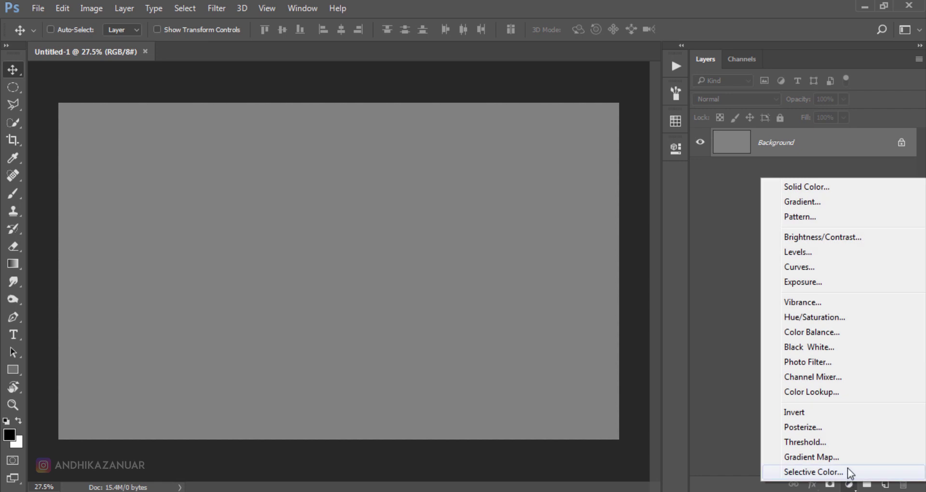
click(830, 192)
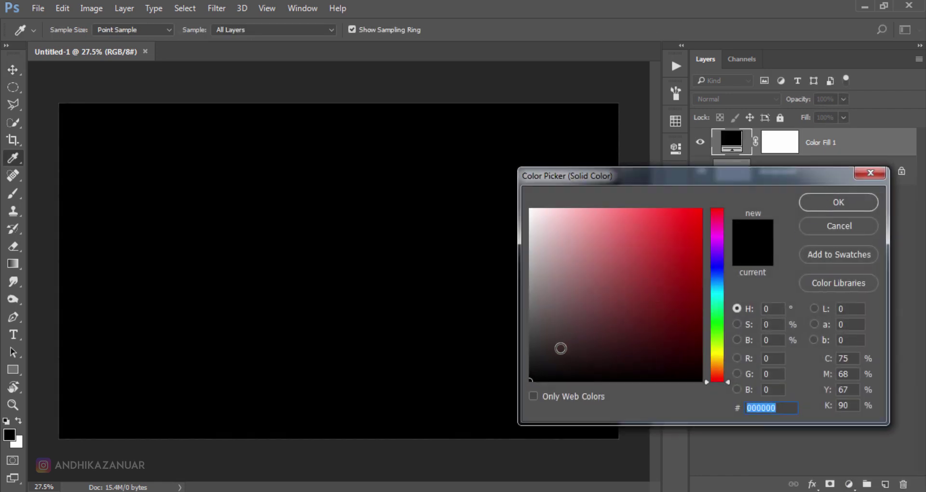
drag(534, 351, 527, 348)
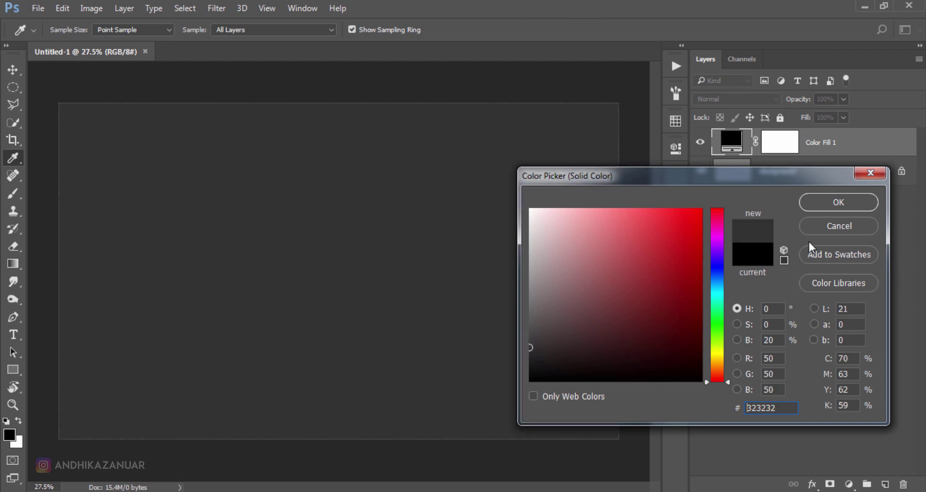
click(829, 202)
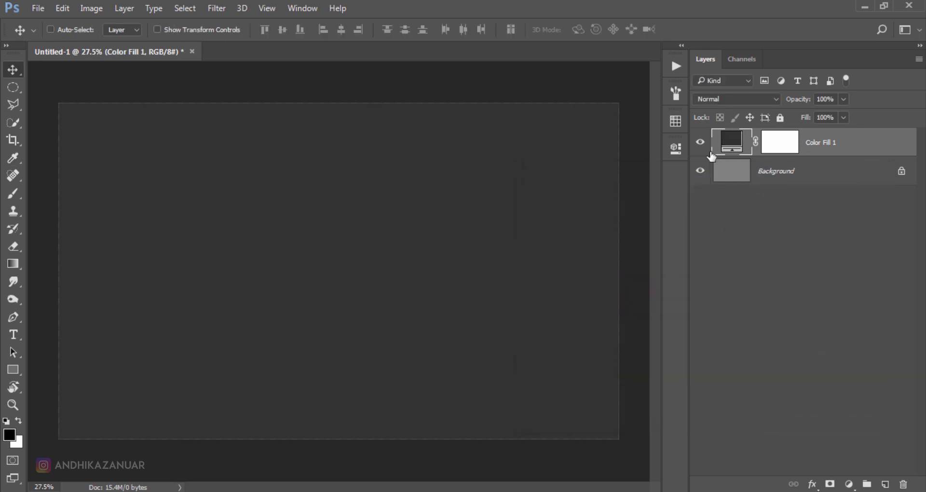
click(700, 142)
- Place the lava photo into the document as an embedded layer
click(39, 9)
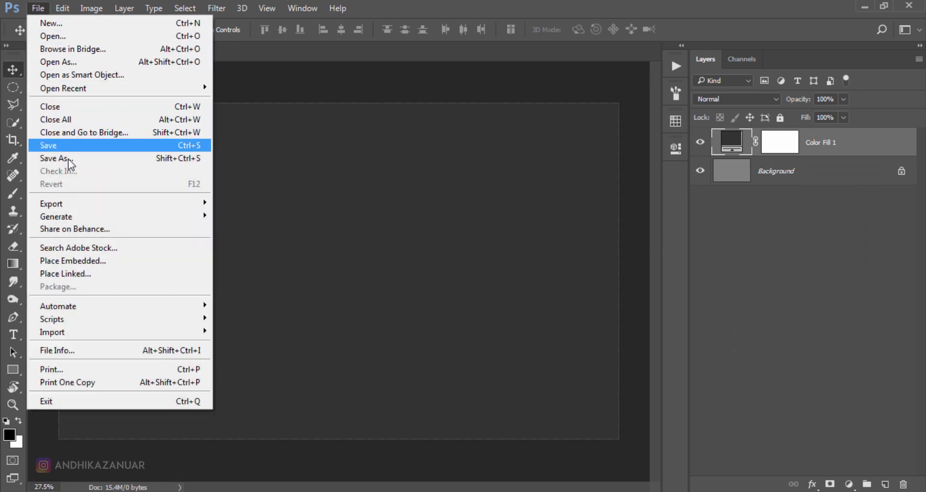
click(93, 260)
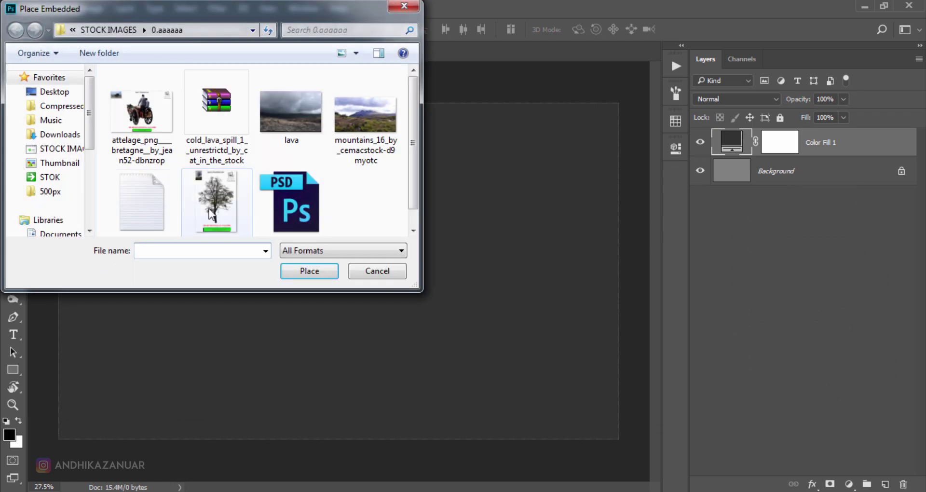
click(291, 113)
click(307, 270)
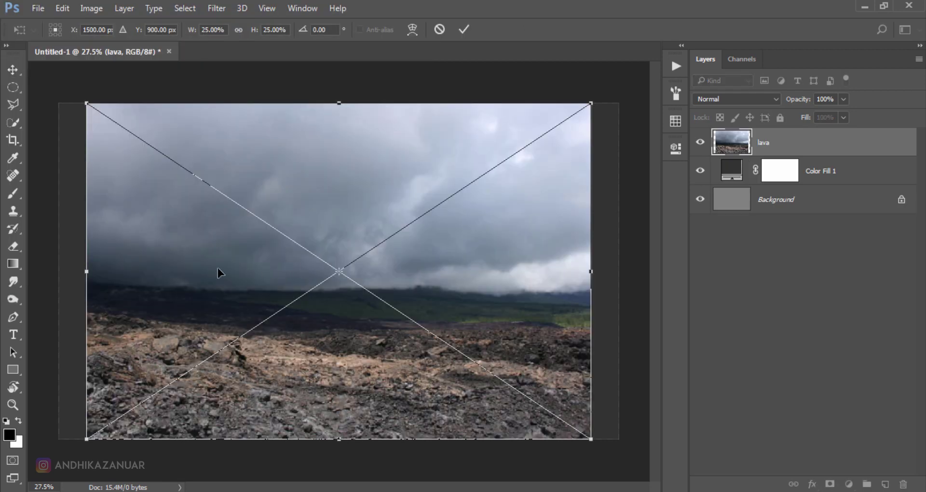
- Stretch the lava photo to both canvas edges, commit, and rasterize the layer
drag(85, 273, 58, 272)
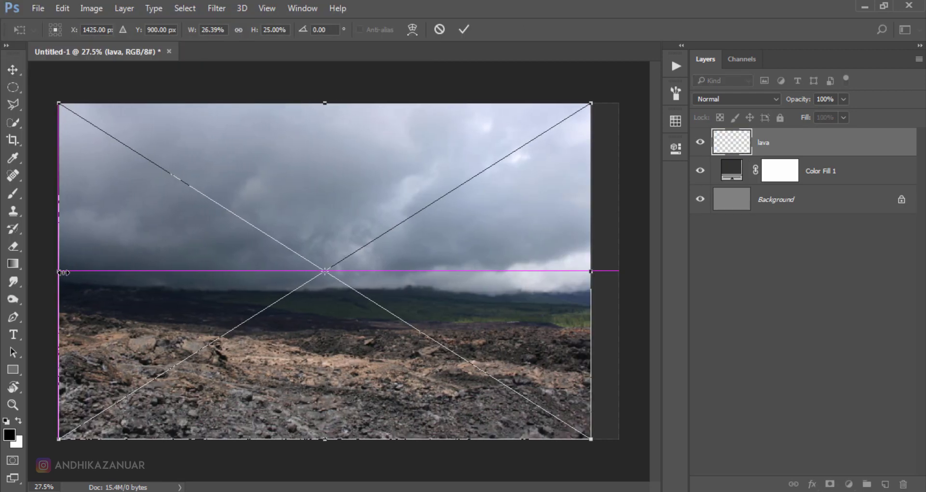
drag(588, 273, 619, 272)
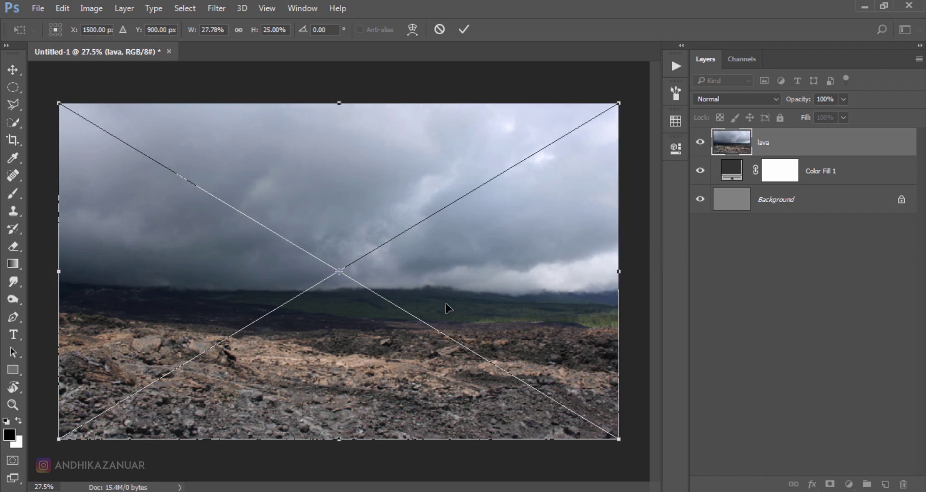
click(464, 29)
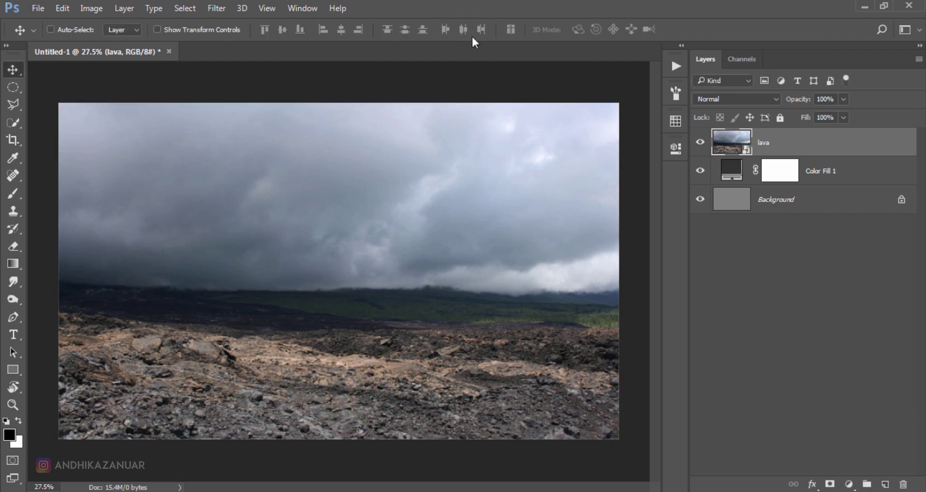
right_click(760, 145)
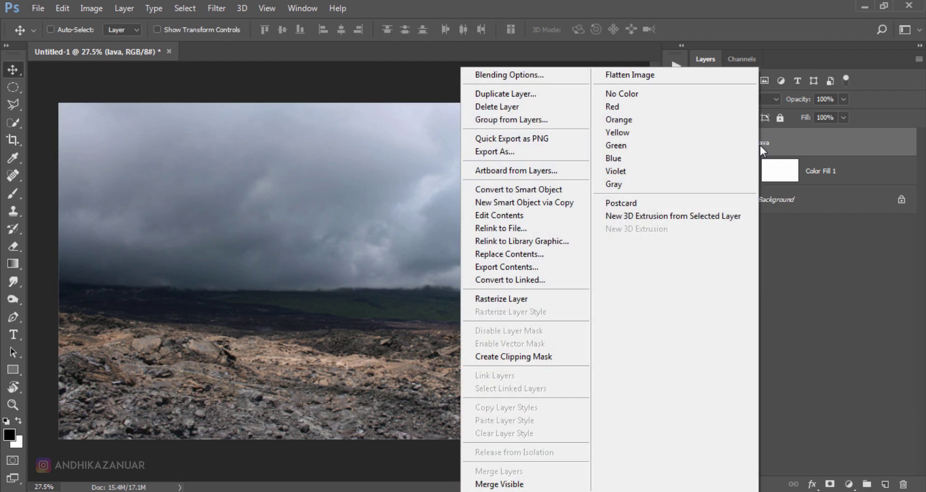
click(540, 300)
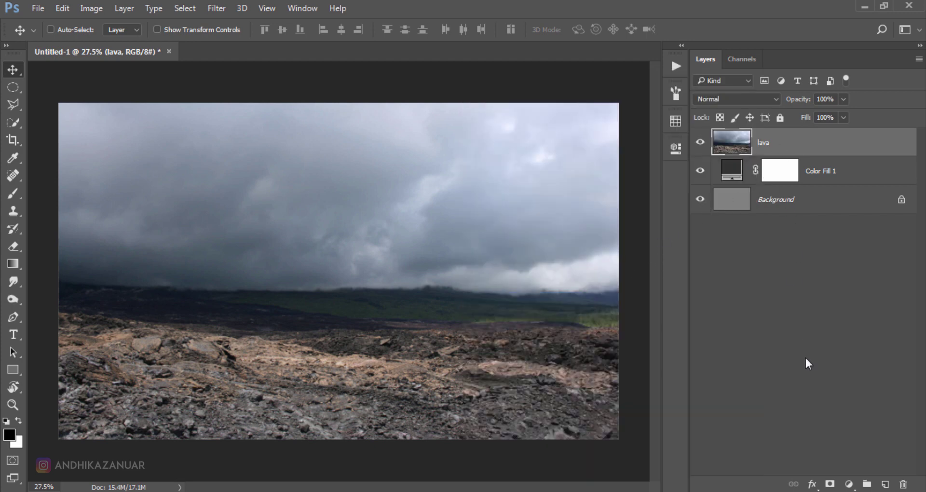
- Mask the lava layer with a vertical black-to-white gradient fading out its sky
click(829, 483)
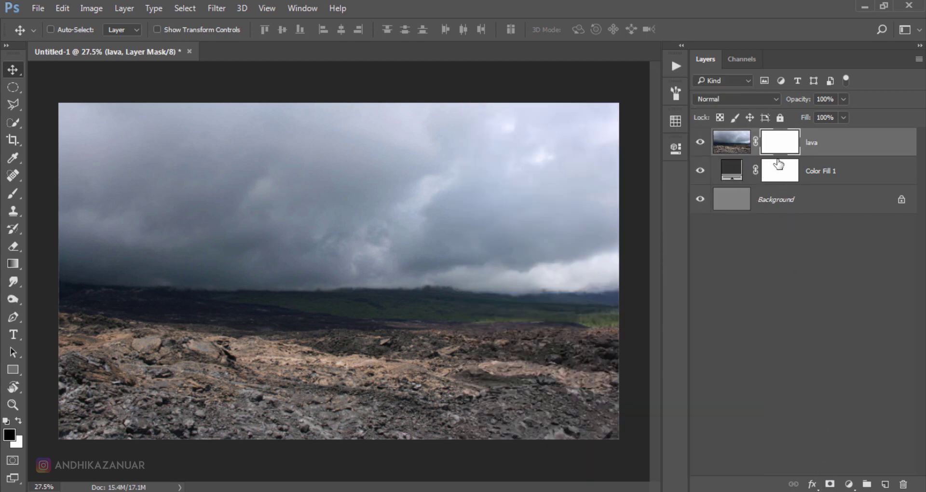
click(18, 261)
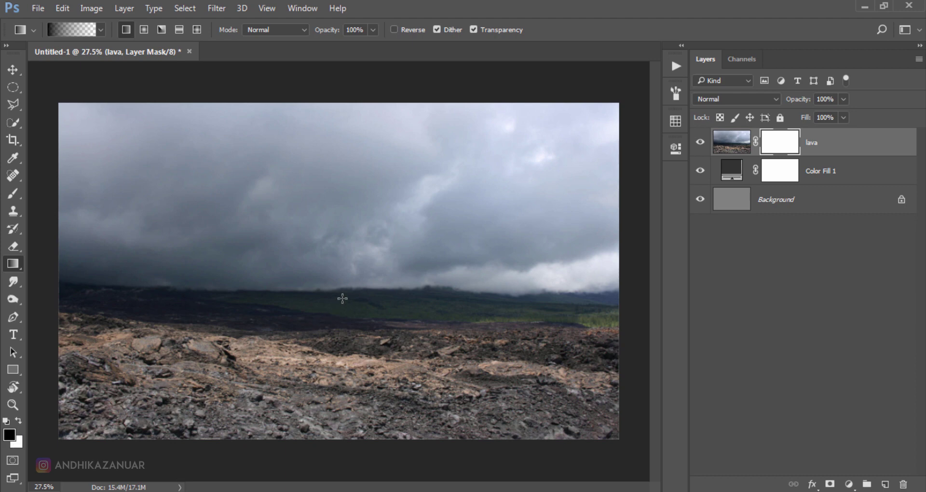
drag(347, 295, 346, 344)
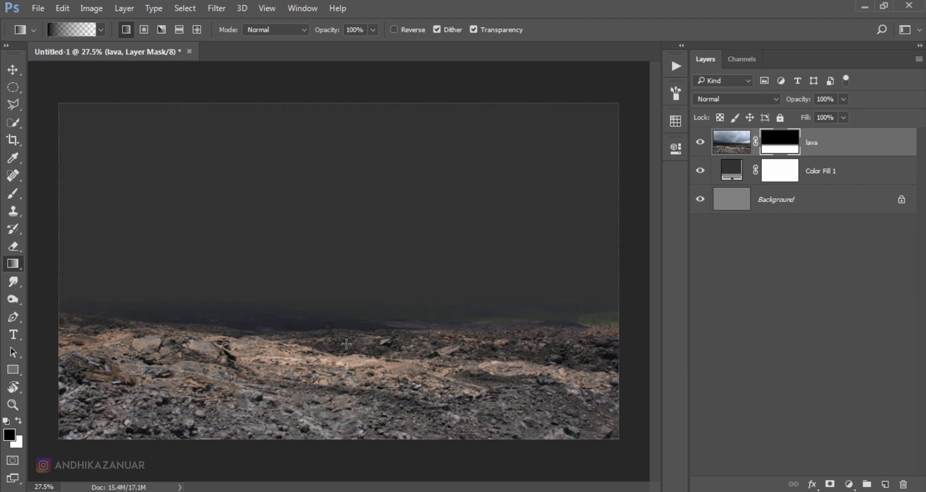
drag(340, 269, 340, 363)
drag(339, 300, 336, 365)
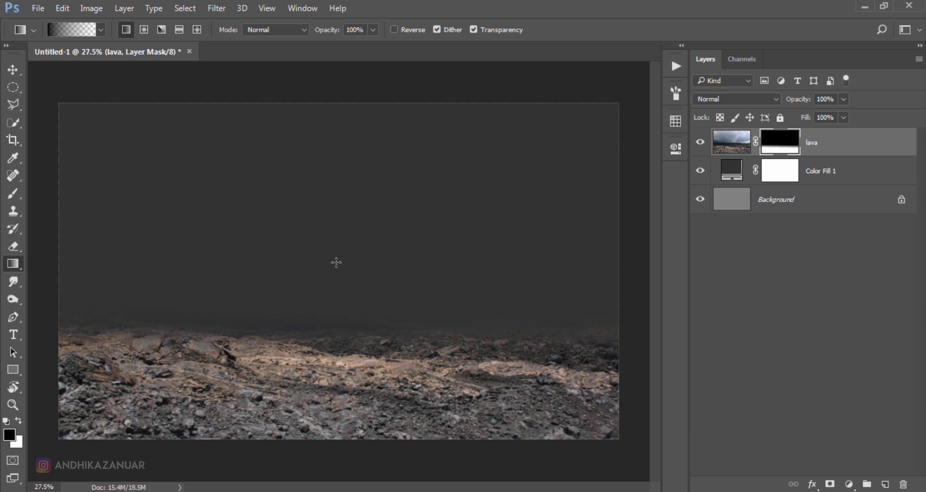
mouse_move(336, 258)
mouse_down()
mouse_move(338, 384)
mouse_move(338, 373)
mouse_up()
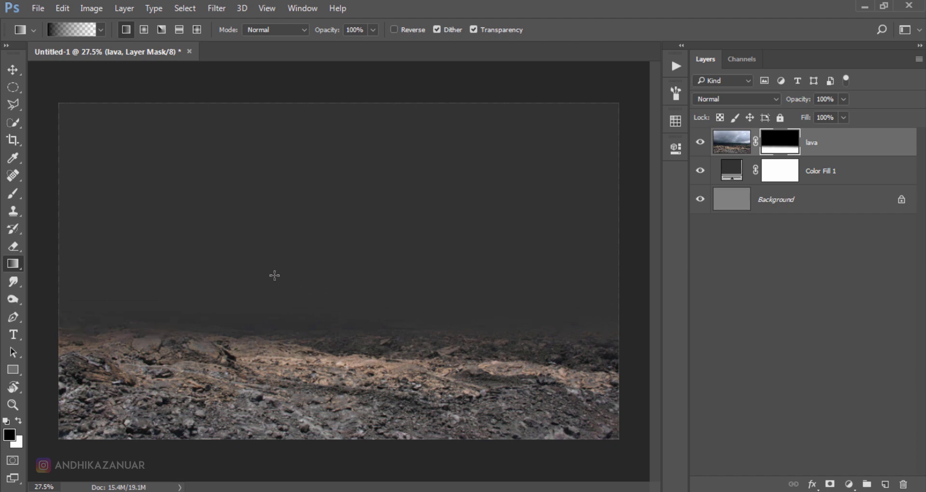
- Apply the gradient mask permanently to the lava layer
click(13, 71)
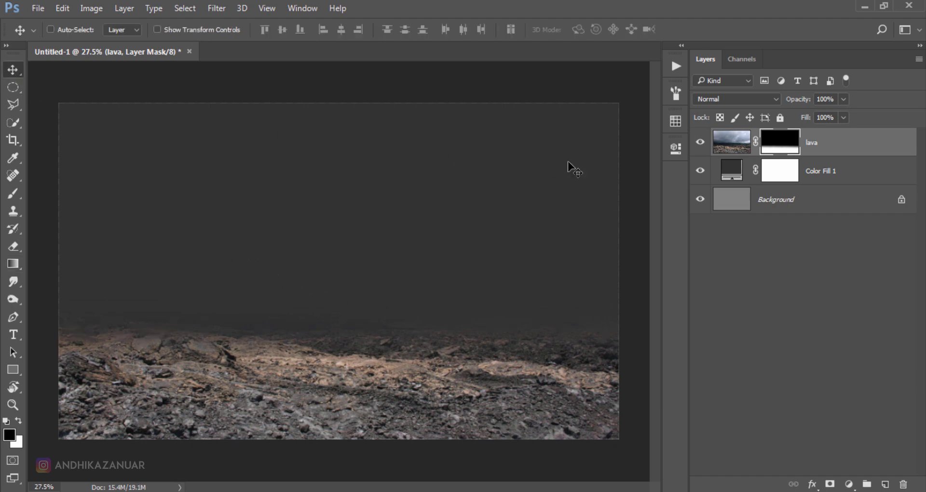
right_click(772, 150)
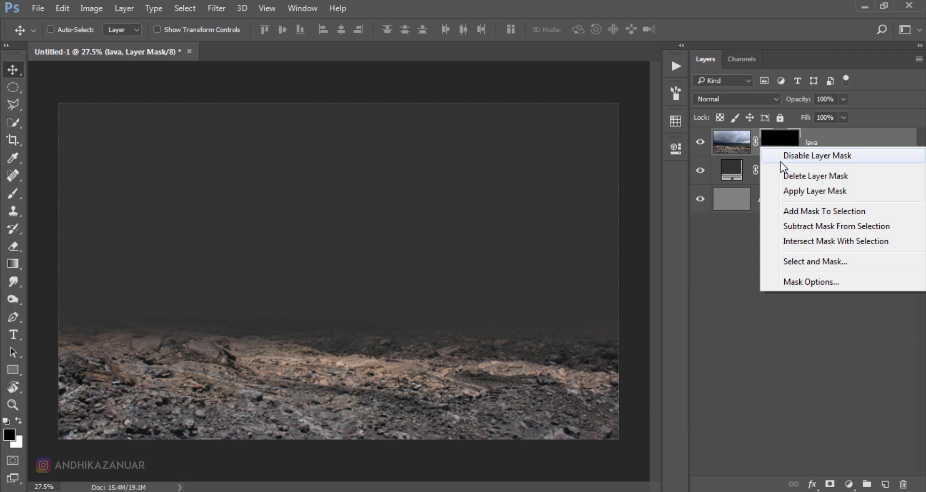
click(799, 194)
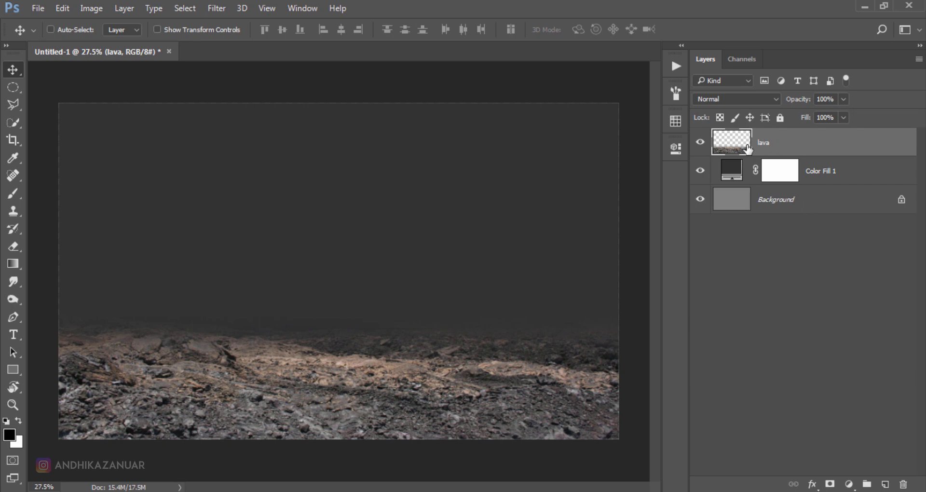
- Place the mountains photo into the document as an embedded layer
click(39, 9)
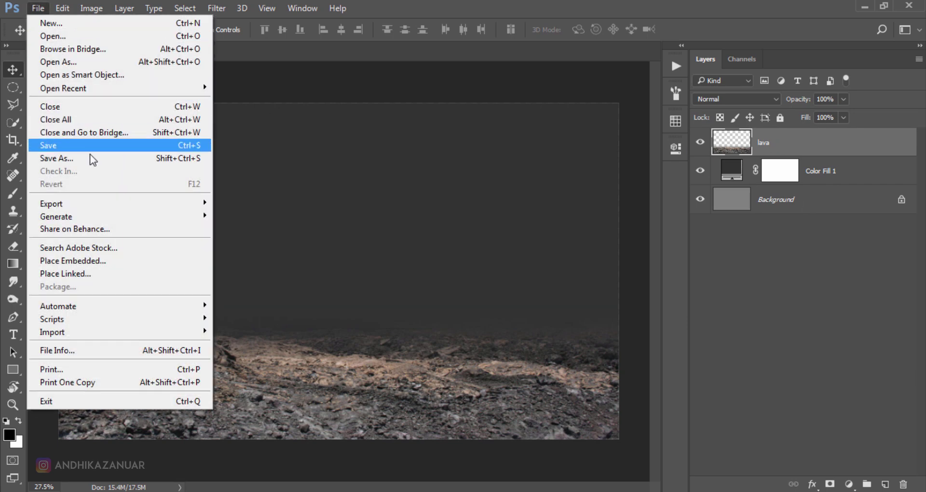
click(114, 266)
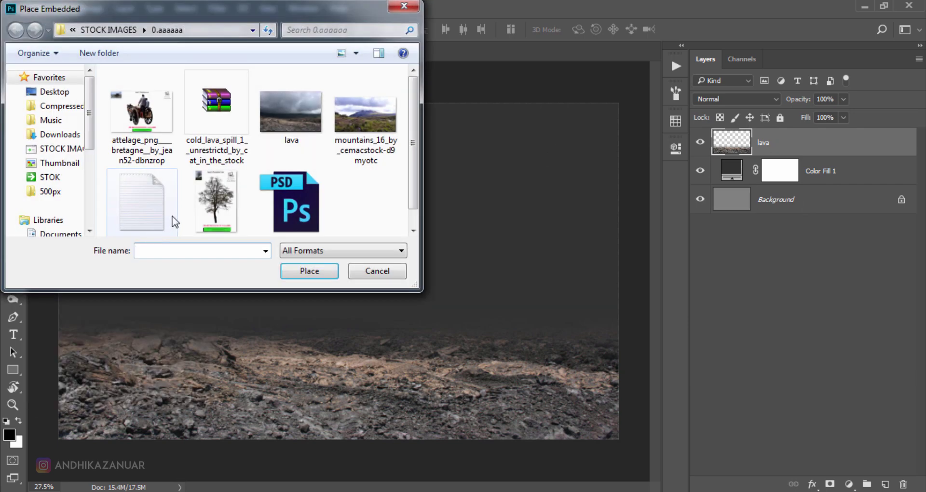
click(342, 128)
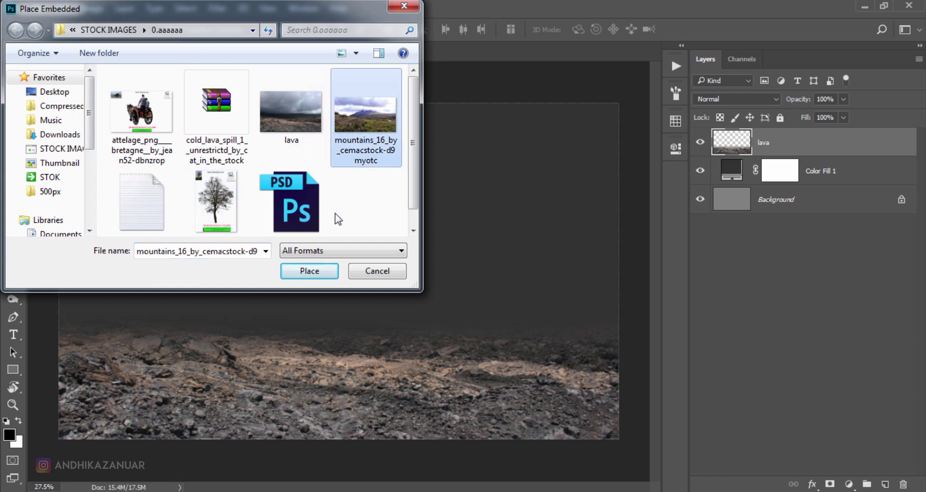
click(310, 270)
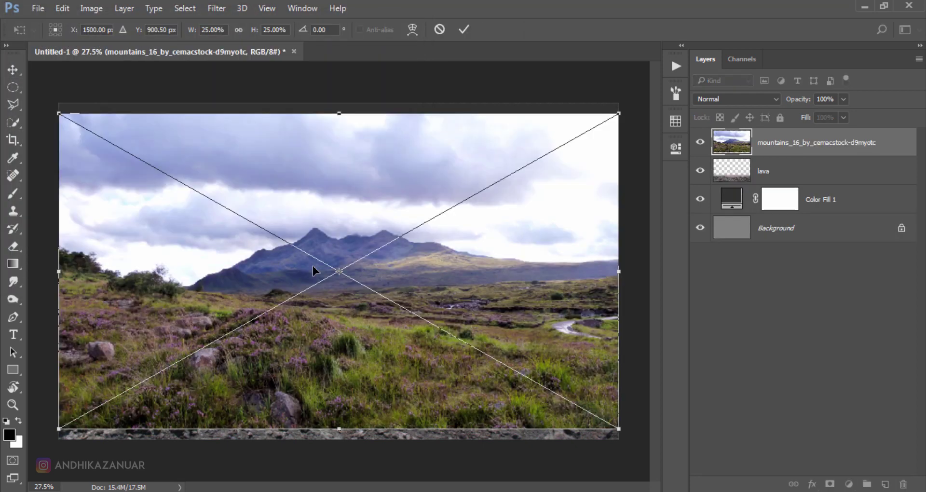
- Stretch the mountains photo to canvas height, flip it horizontally, and move it below lava
drag(339, 114, 339, 104)
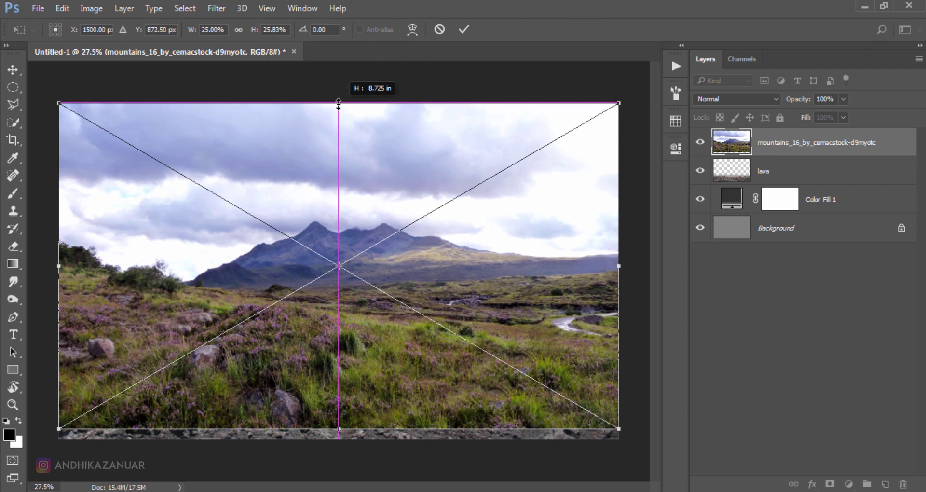
drag(331, 433, 339, 439)
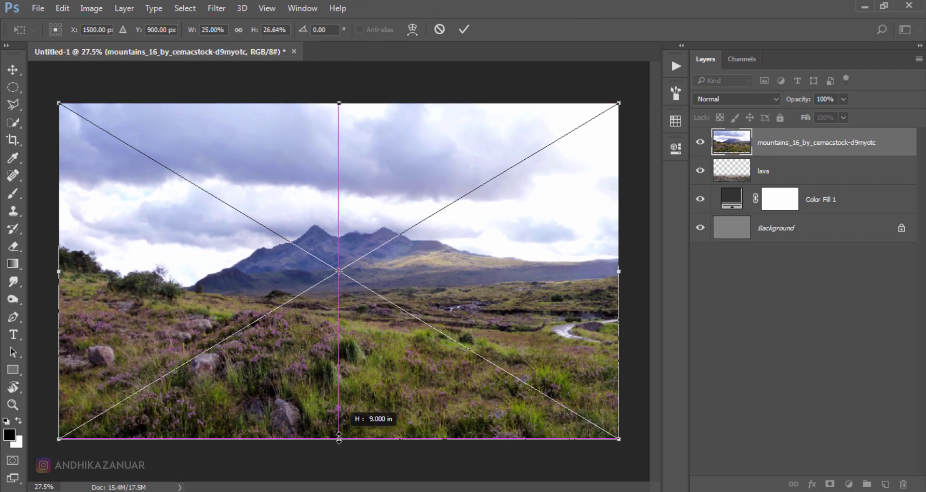
right_click(339, 303)
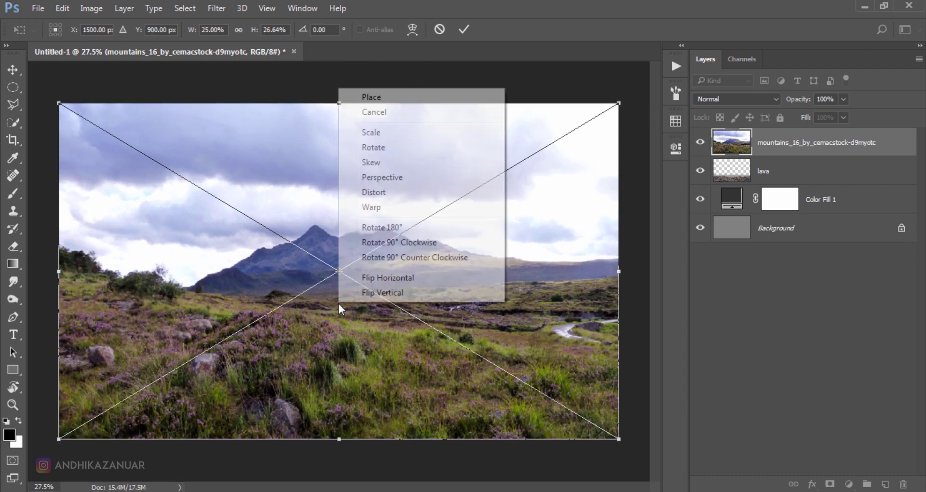
click(377, 277)
click(464, 30)
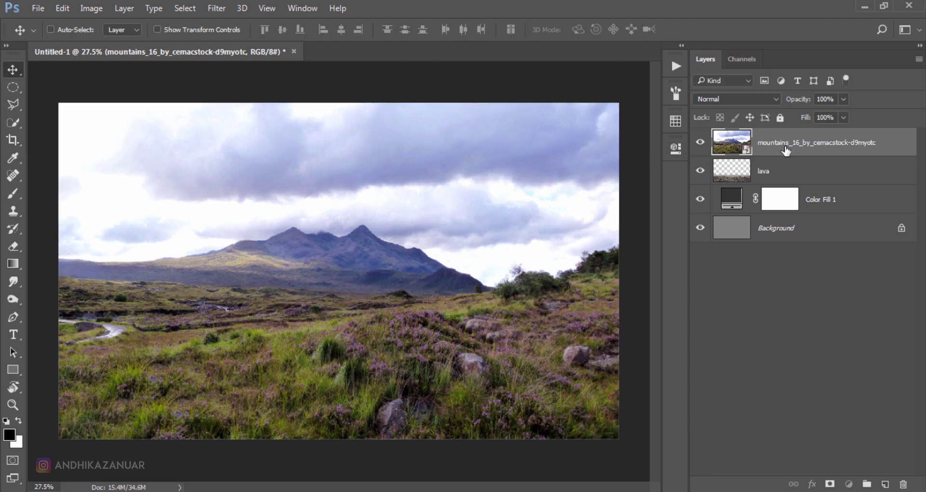
drag(779, 150, 756, 178)
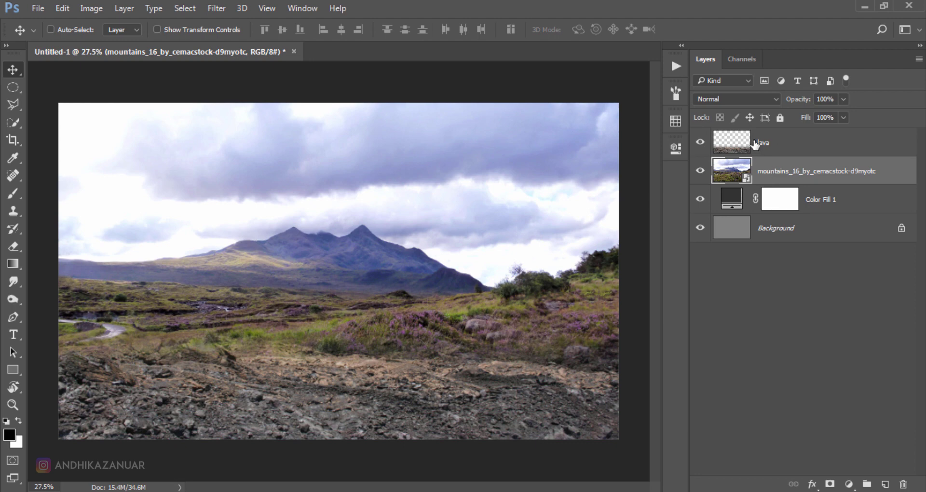
- Set the mountains layer to Multiply and stretch it taller so the peaks sit lower
click(745, 98)
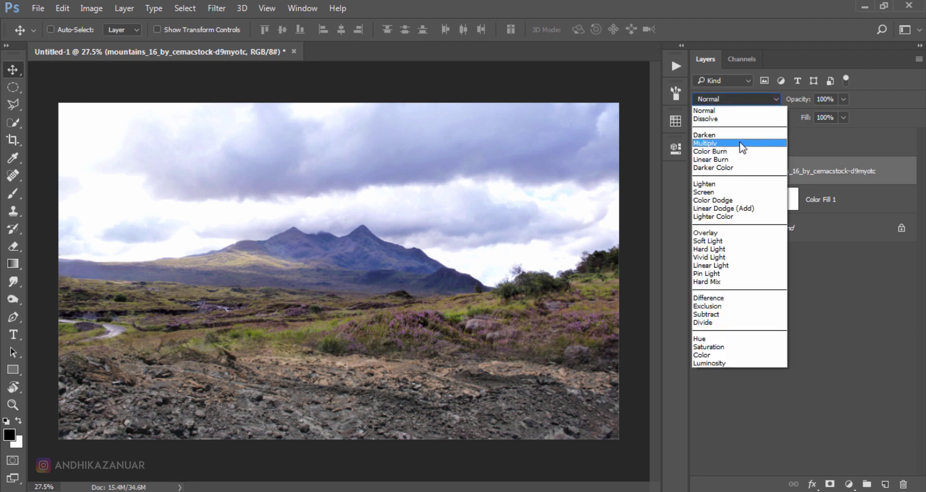
click(741, 143)
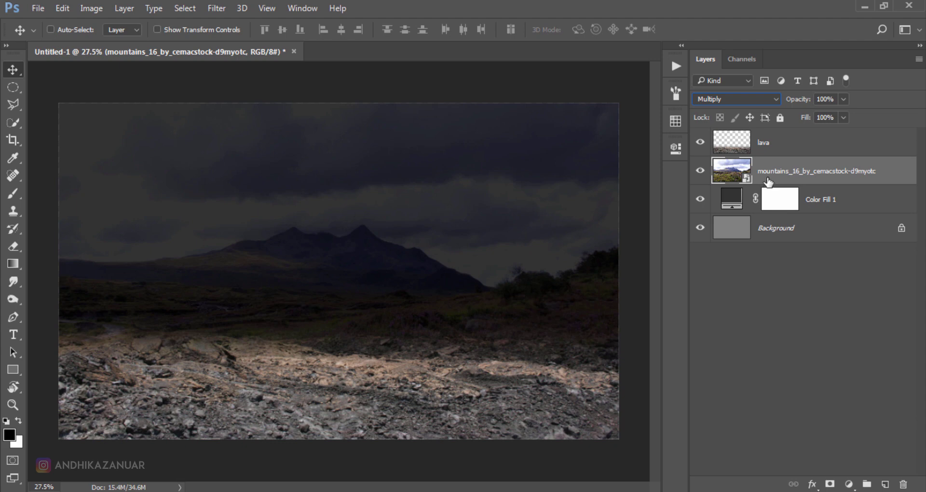
key(ctrl+t)
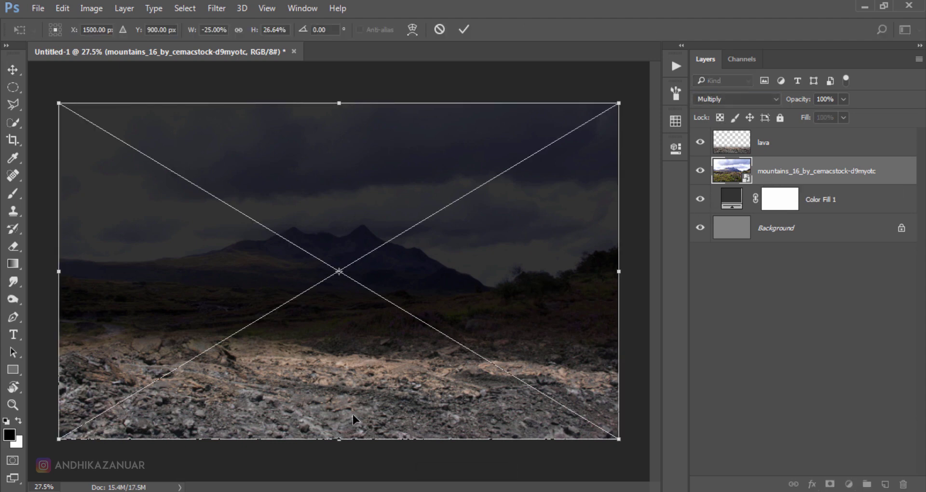
drag(340, 443, 340, 491)
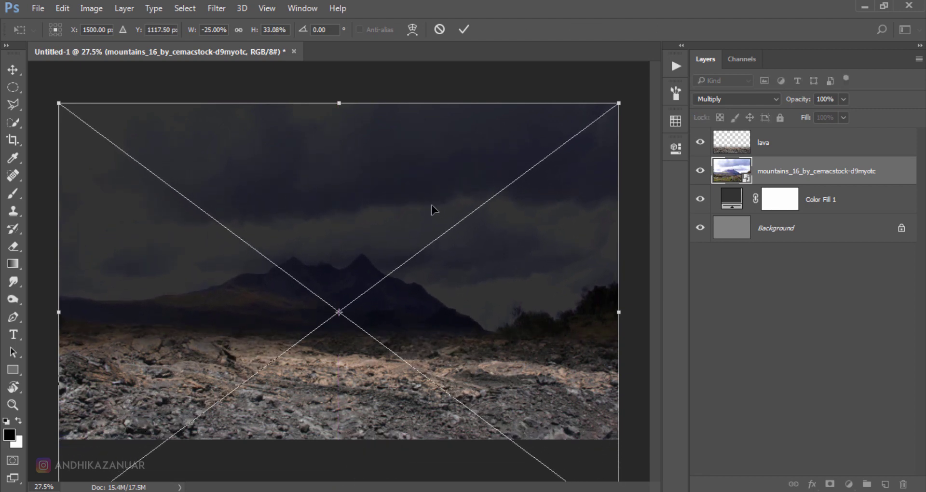
click(463, 29)
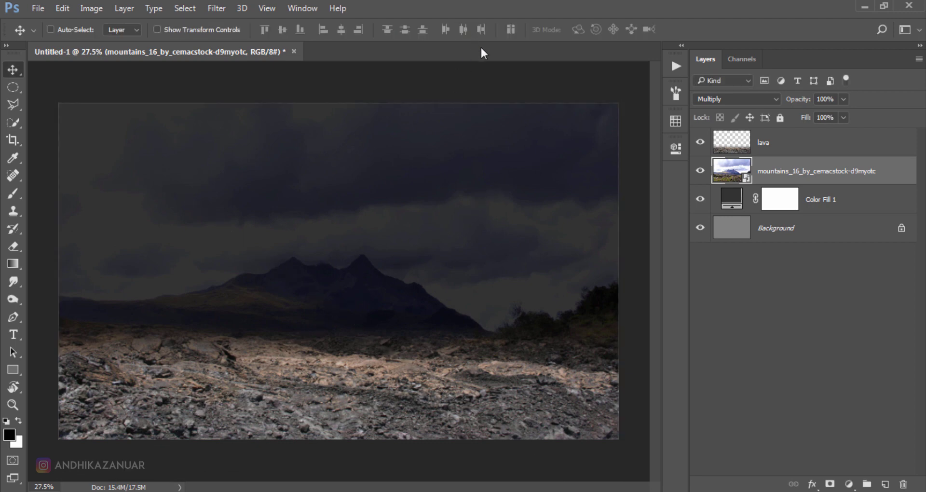
- Rasterize the mountains layer and drop its Hue/Saturation saturation to -100
right_click(768, 174)
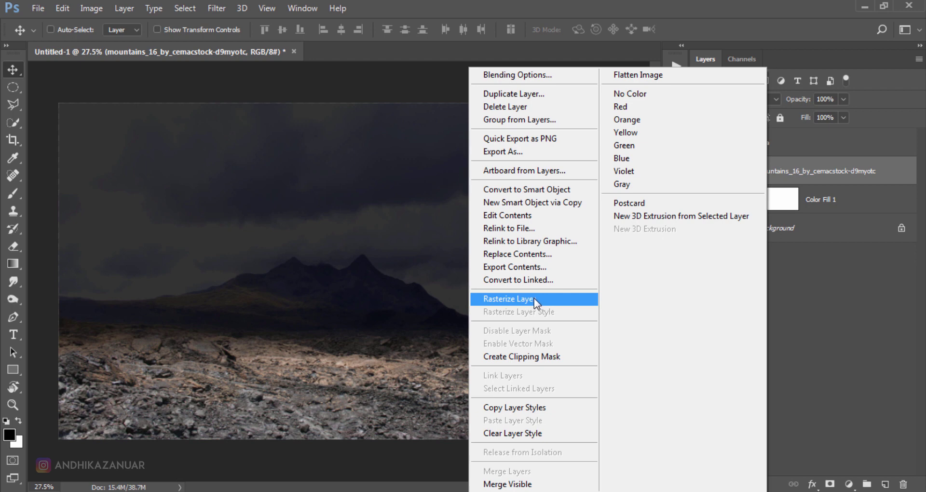
click(533, 298)
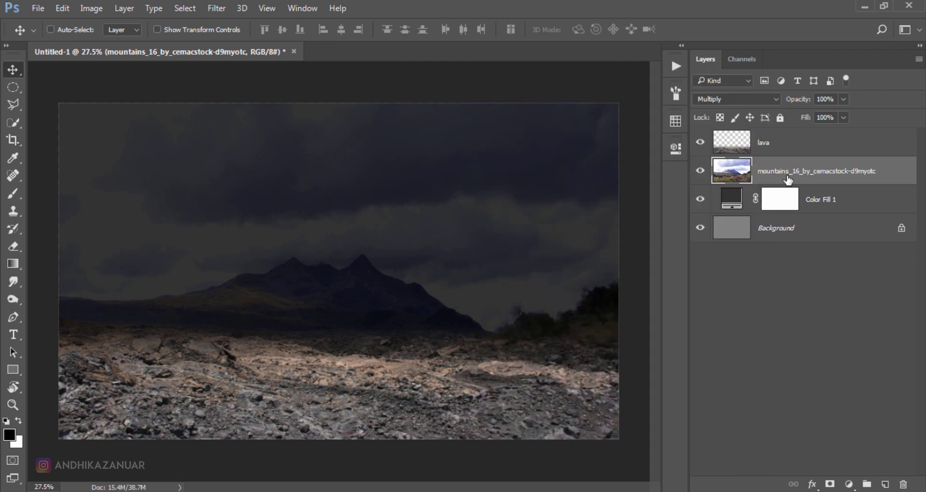
key(ctrl+u)
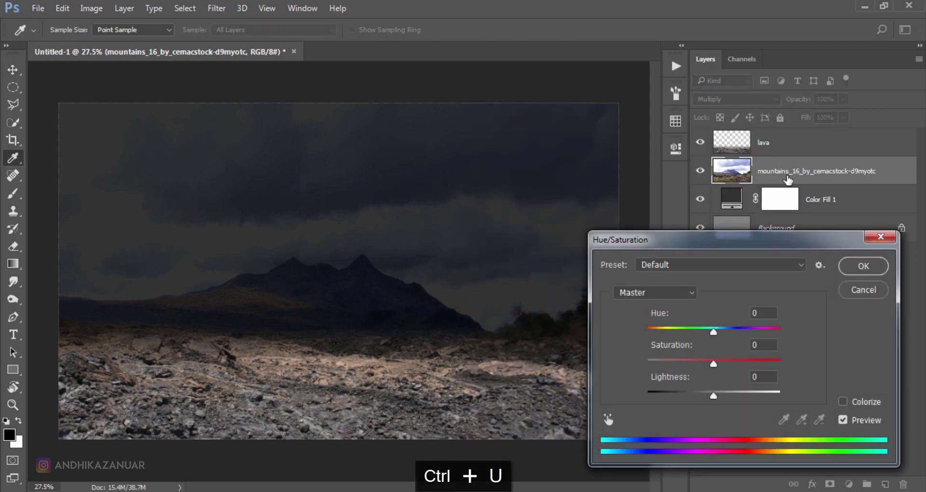
drag(714, 364, 625, 361)
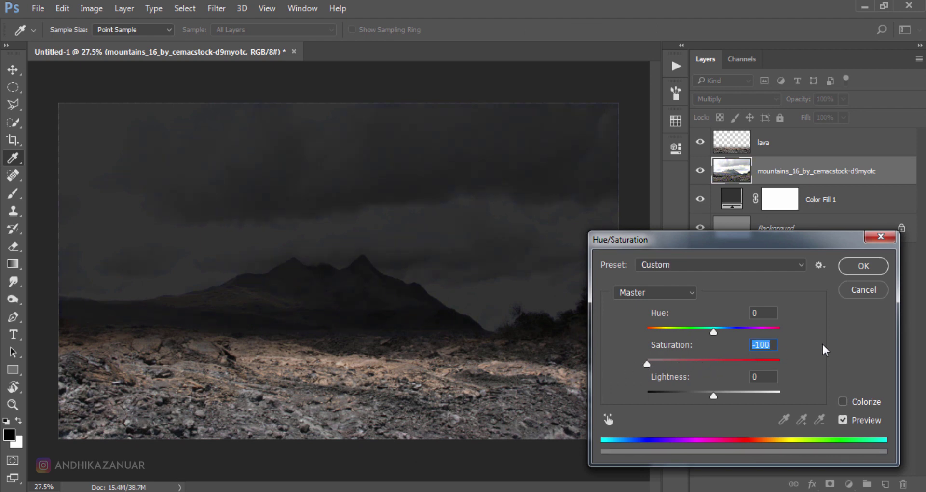
click(838, 417)
- Confirm the -100 desaturation on the mountains and select the lava layer
click(838, 420)
click(849, 267)
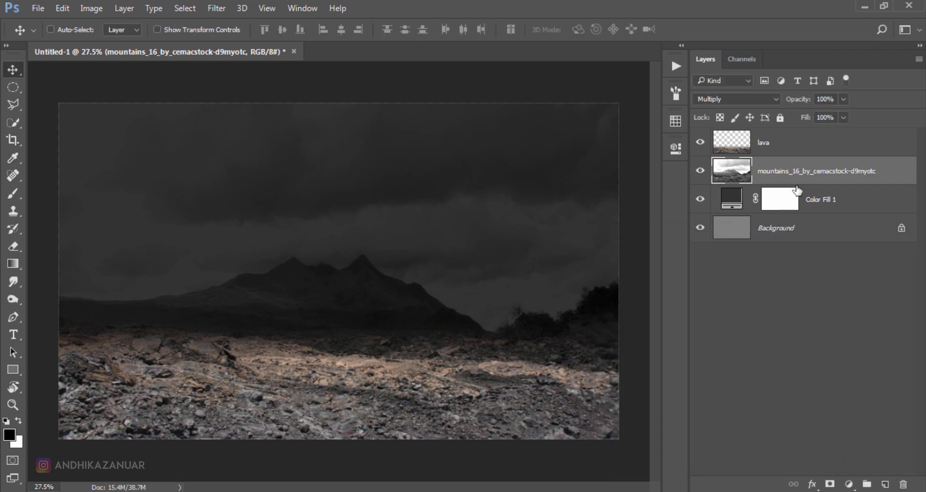
click(806, 147)
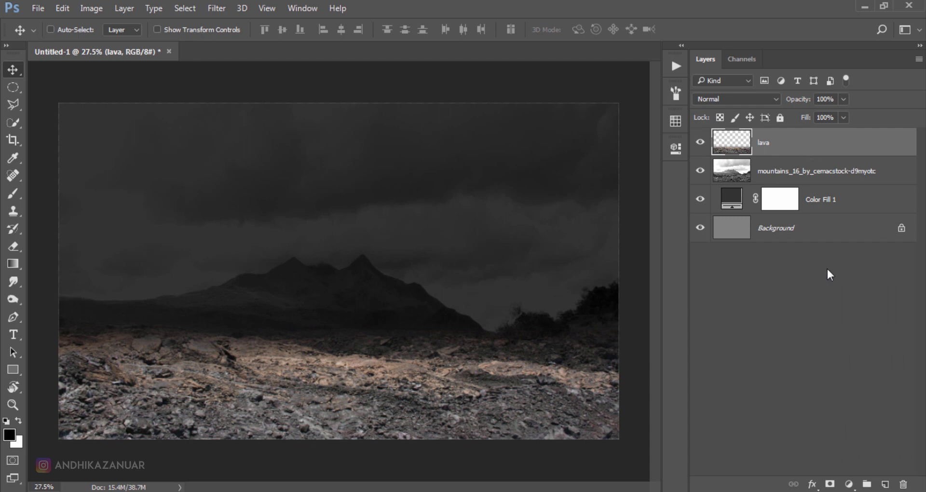
- Add a Levels adjustment clipped to lava, lowering output white to about 124
click(849, 484)
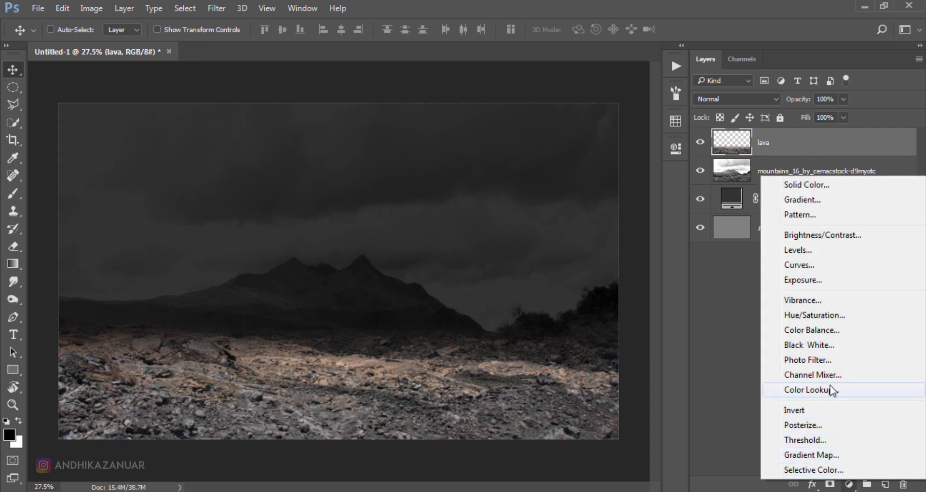
click(830, 260)
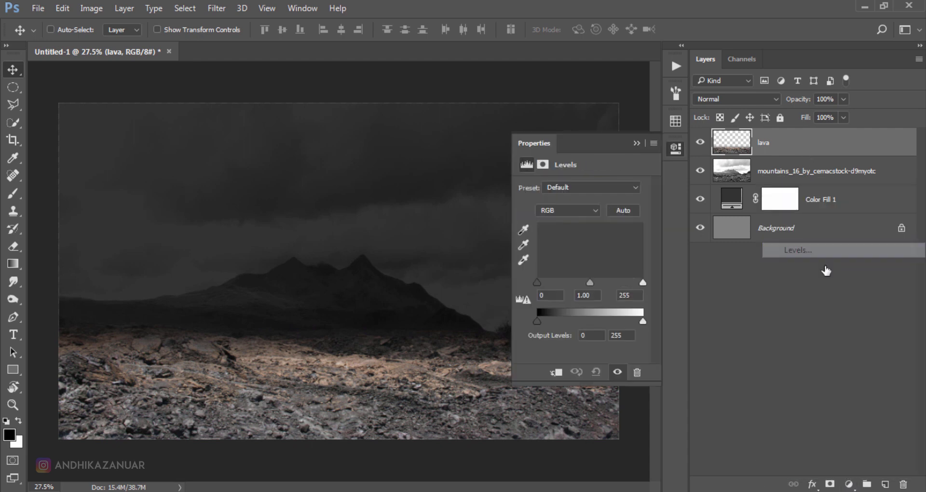
click(556, 373)
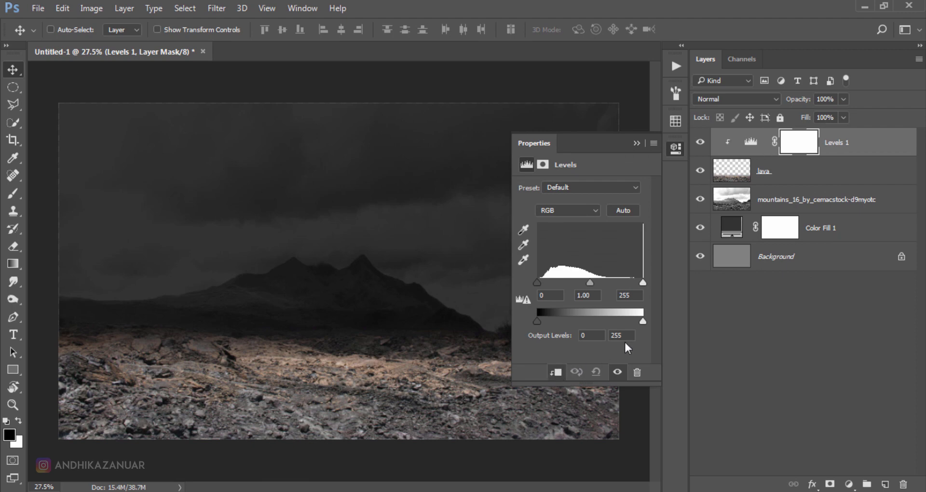
drag(643, 322, 585, 320)
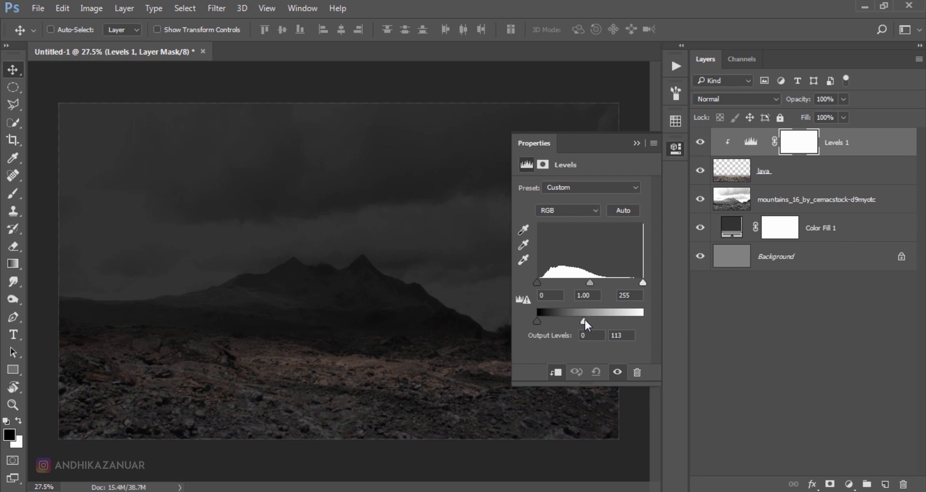
drag(589, 319, 590, 319)
click(635, 144)
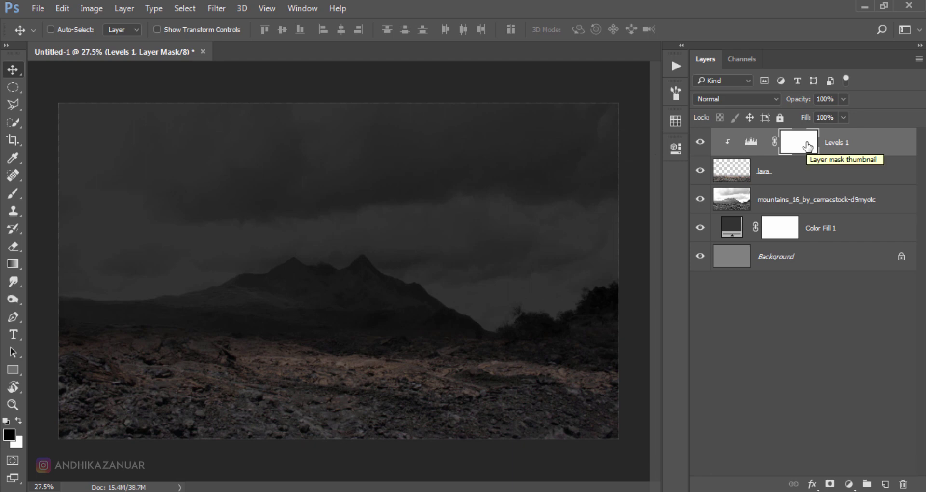
- Draw a wide elliptical selection across the lava path
click(13, 87)
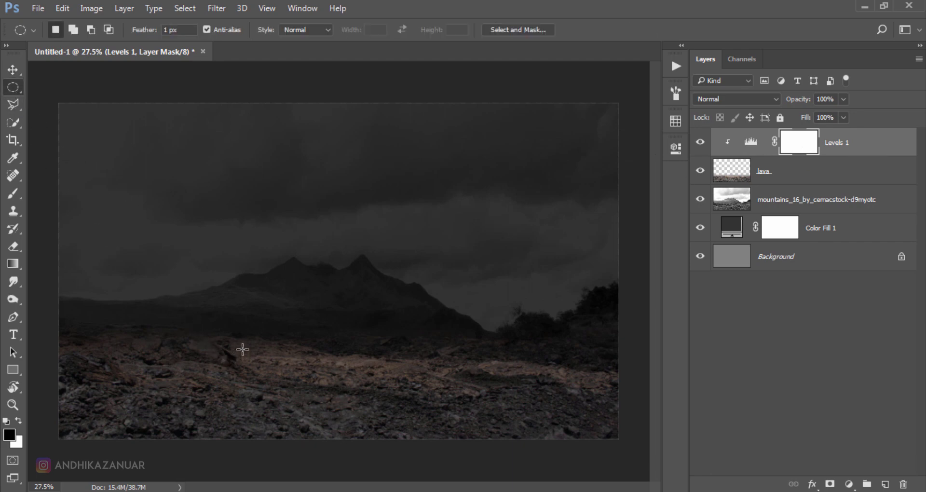
drag(243, 343, 456, 388)
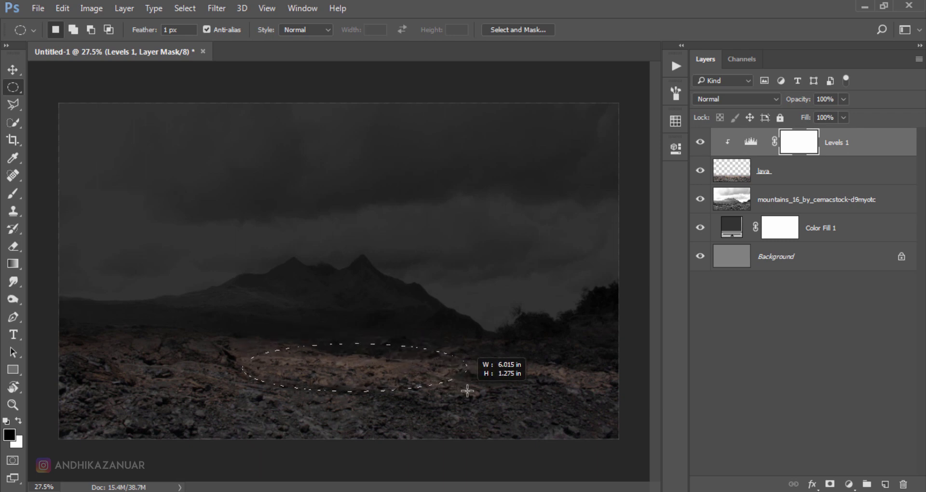
drag(456, 388, 468, 389)
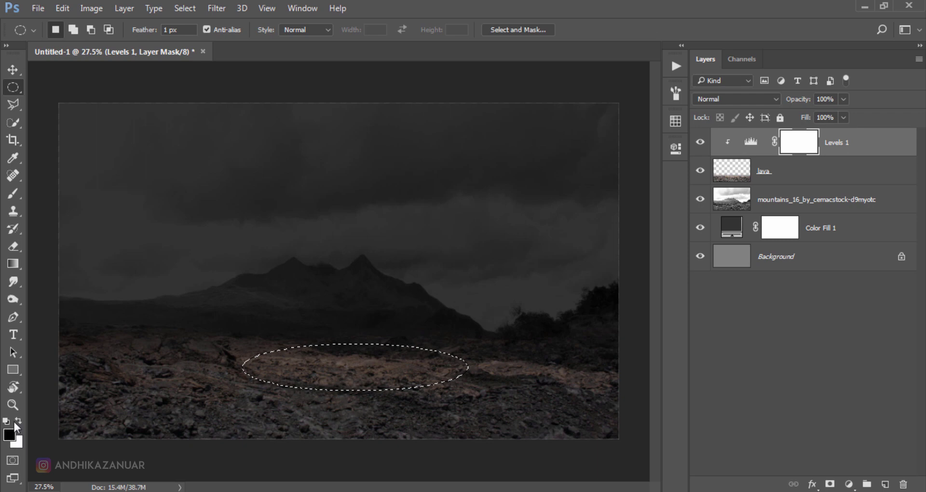
- Paint the Levels 1 mask inside the oval with a 94 px brush, then deselect
click(13, 193)
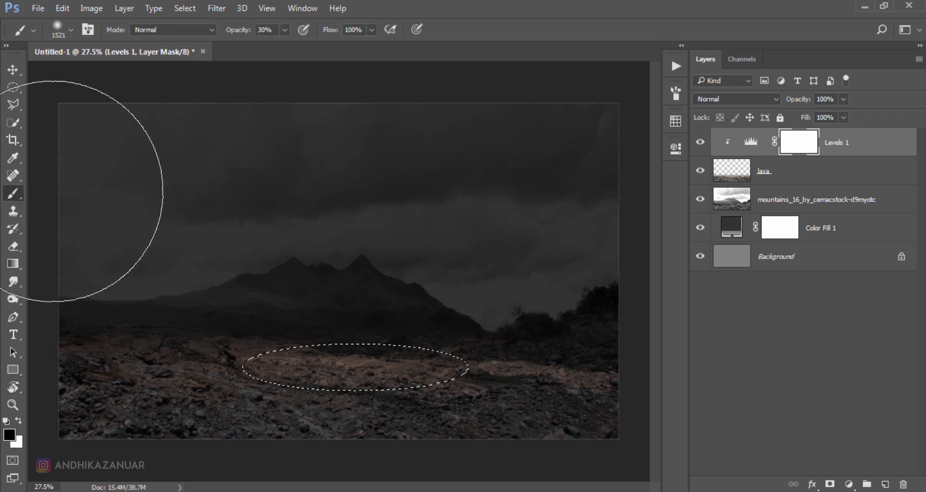
click(285, 30)
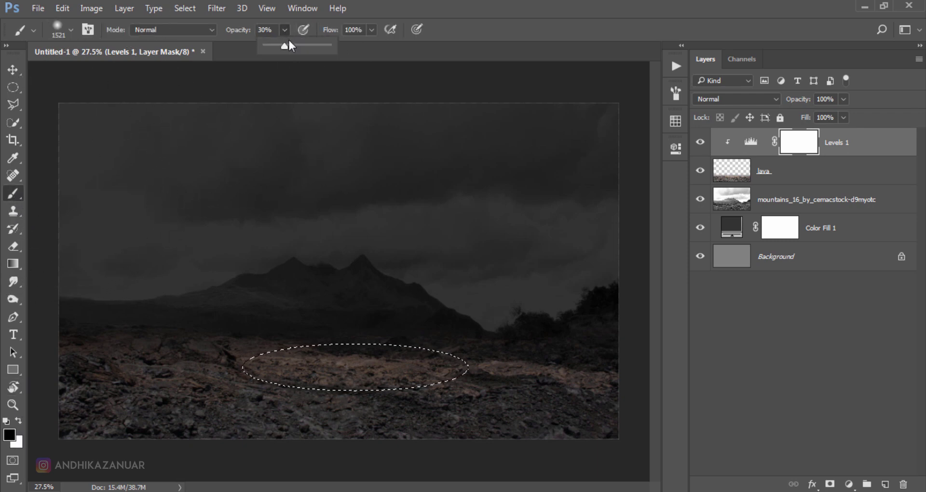
click(62, 28)
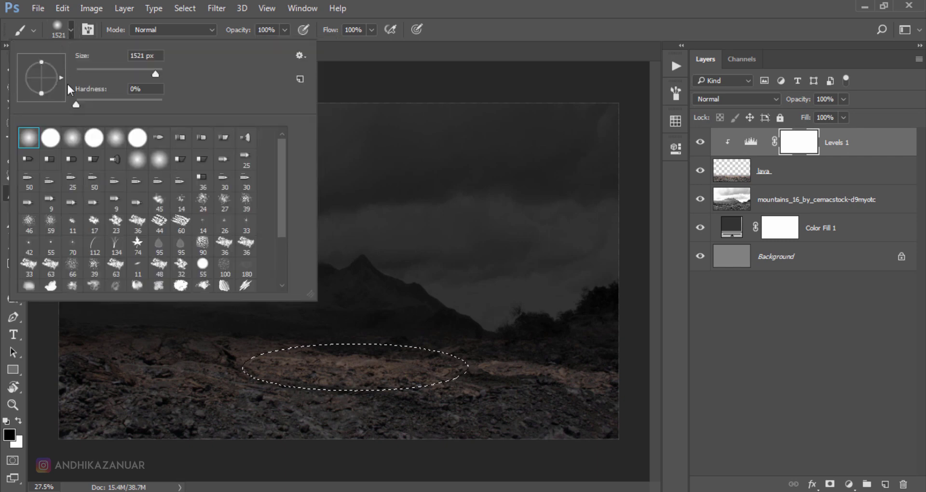
click(119, 74)
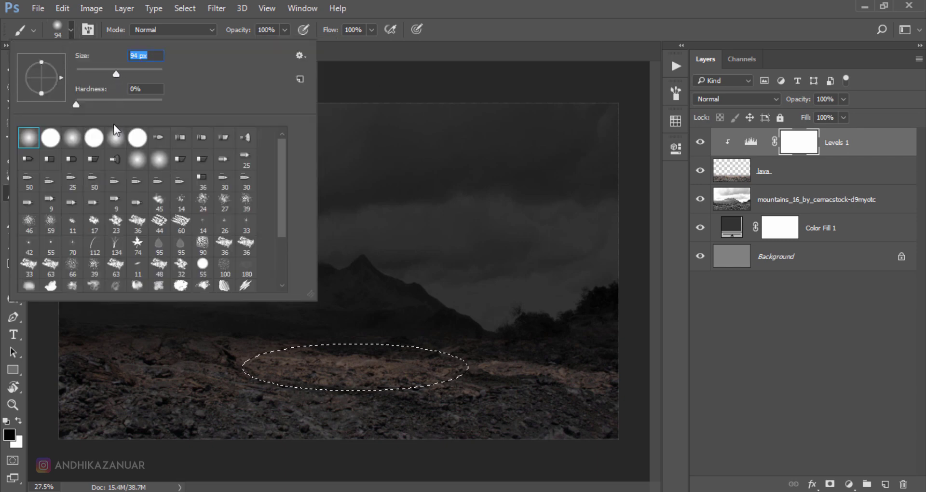
drag(229, 362, 389, 372)
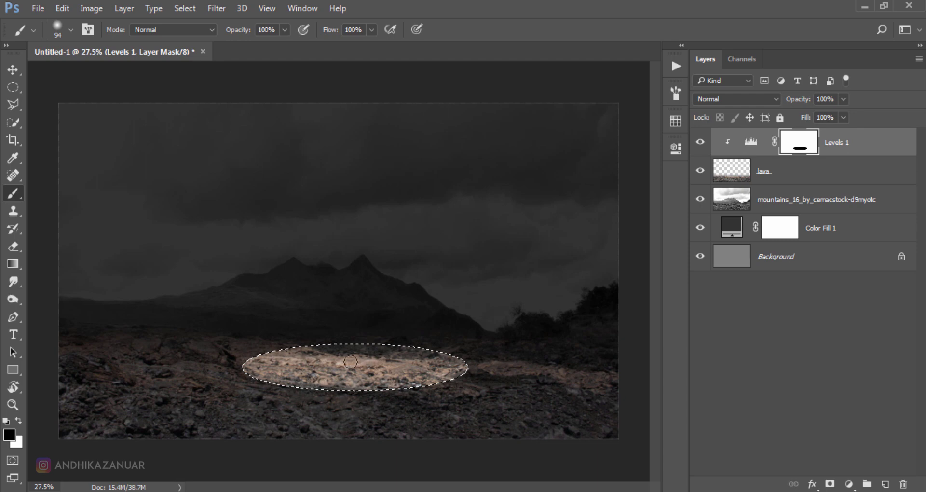
drag(350, 361, 426, 370)
click(179, 8)
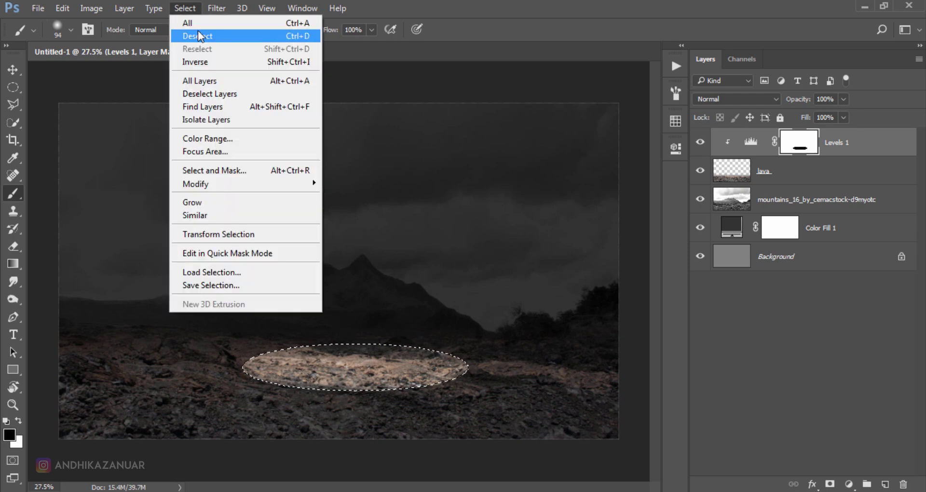
click(197, 35)
click(19, 70)
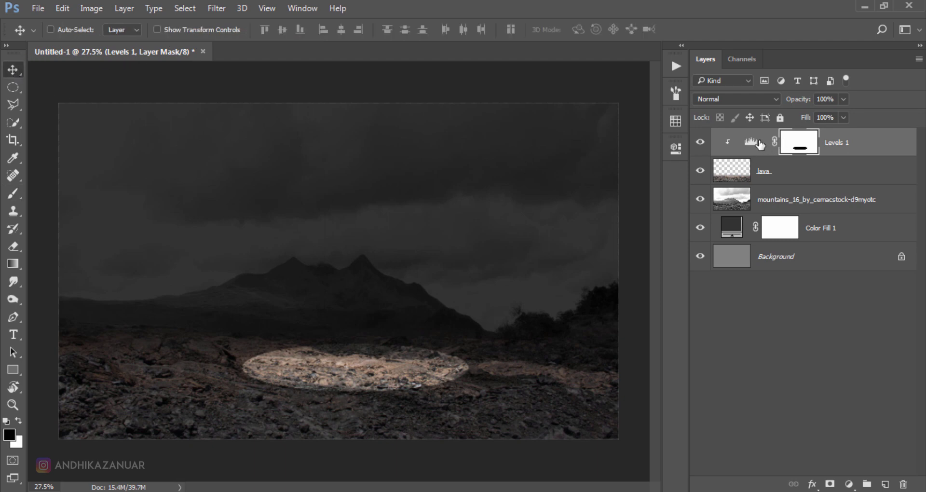
- Feather the Levels 1 mask to about 123 px and toggle Levels 1 to compare
double_click(790, 147)
drag(522, 274, 597, 271)
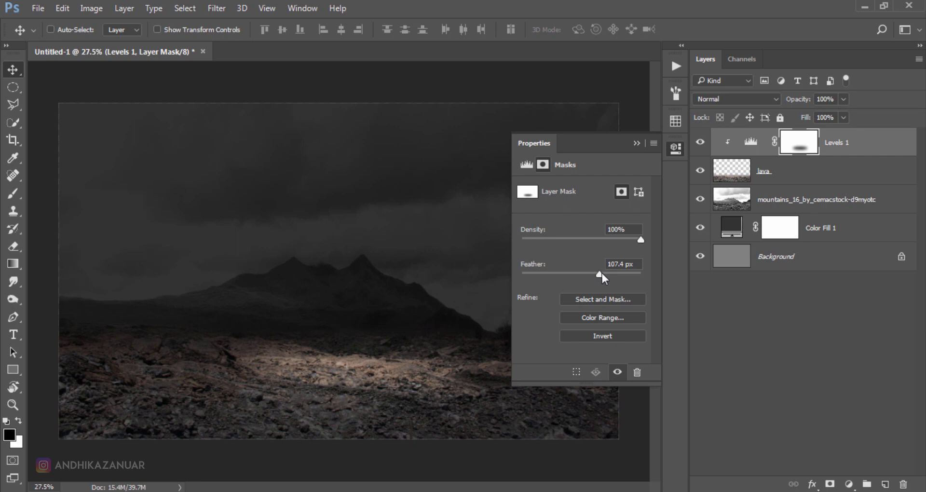
click(603, 273)
click(675, 150)
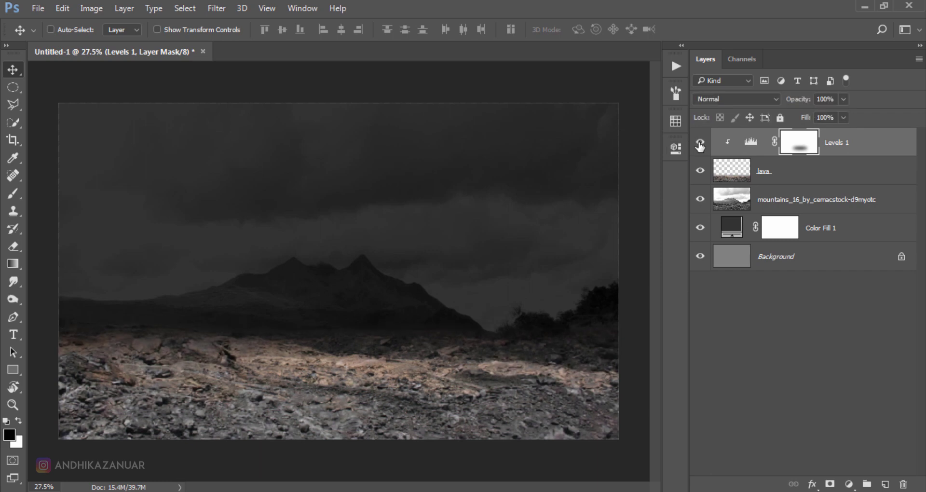
click(700, 142)
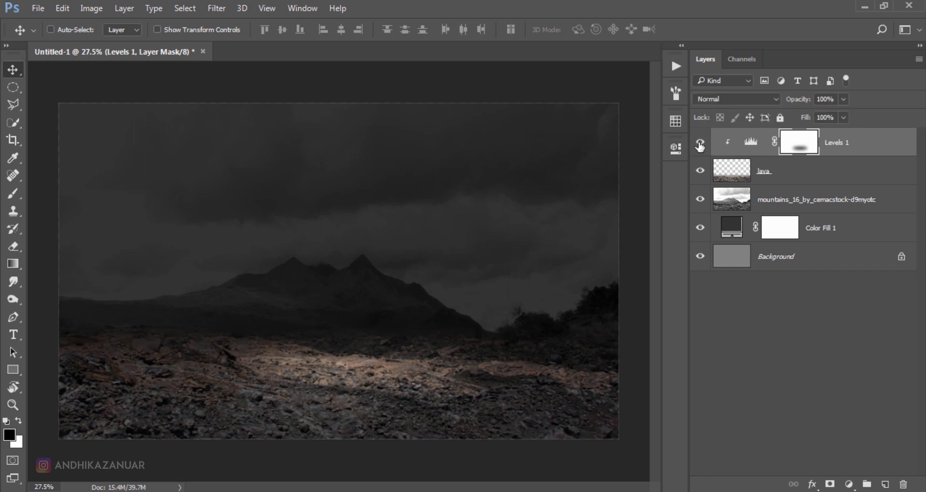
click(849, 144)
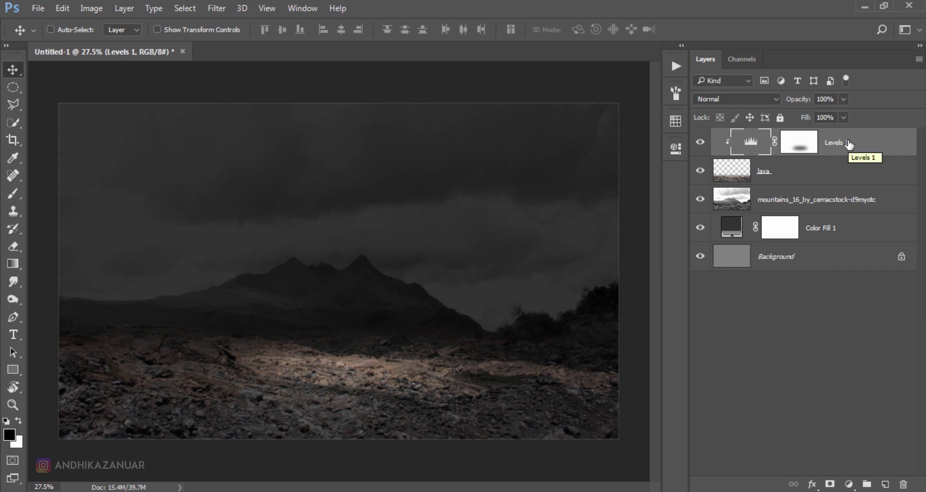
- Place the horse cart PNG as an embedded image and scale it down onto the rocky path
click(40, 9)
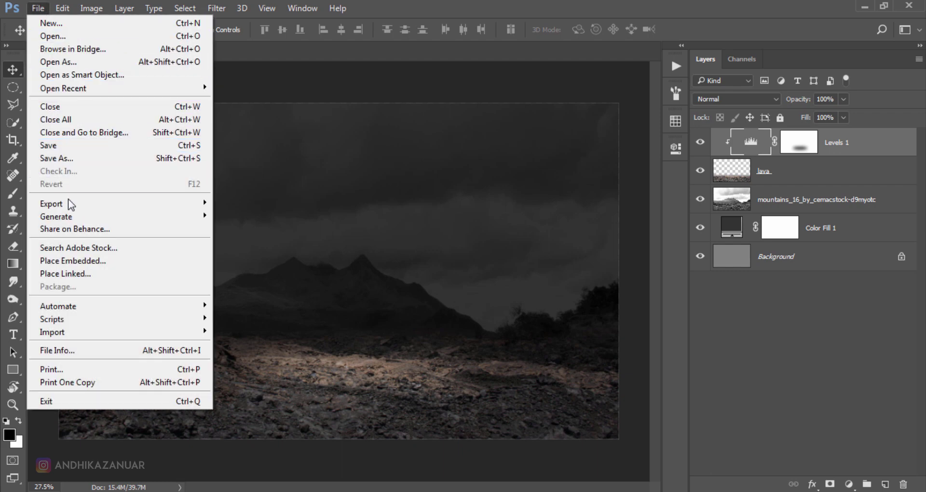
click(77, 260)
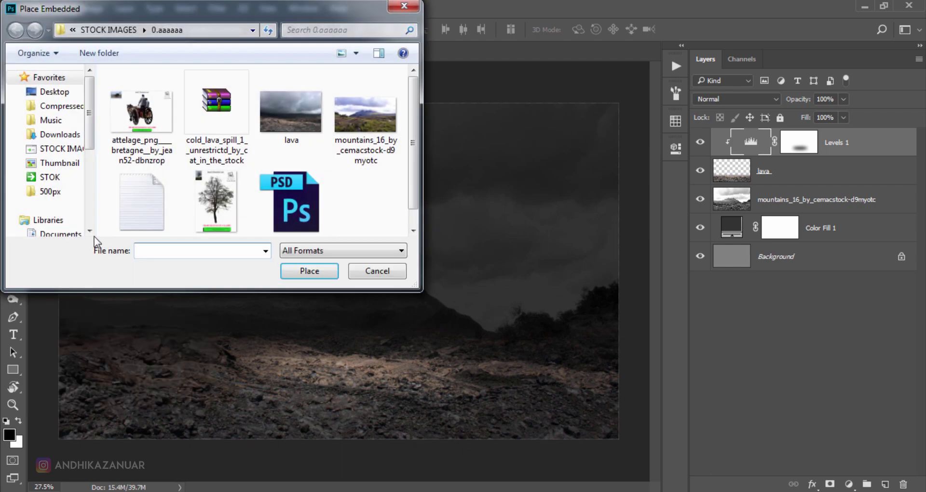
click(142, 116)
click(296, 268)
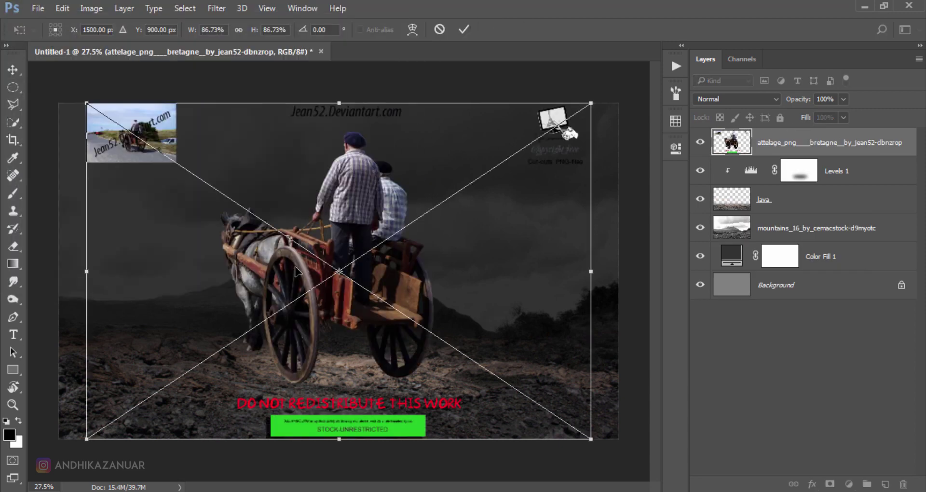
drag(86, 103, 248, 211)
click(463, 29)
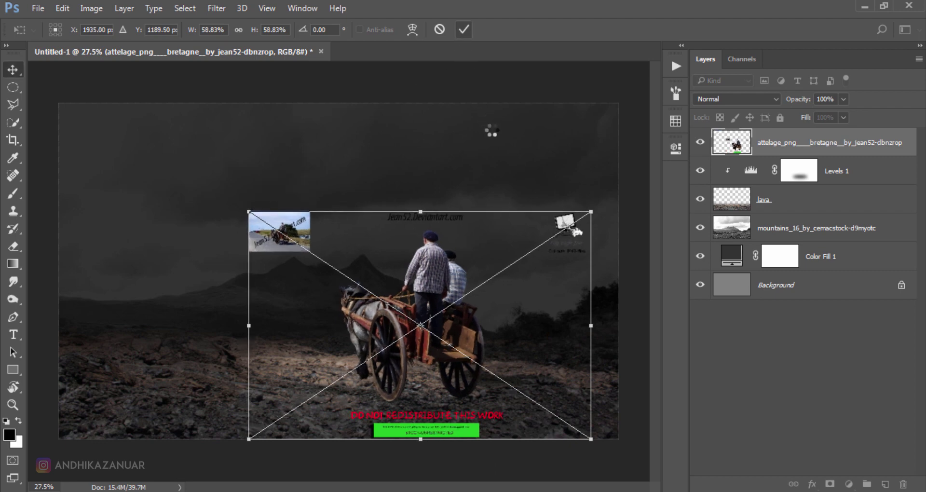
- Rasterize the cart layer and erase its stray thumbnail, logo and red watermark text
right_click(760, 150)
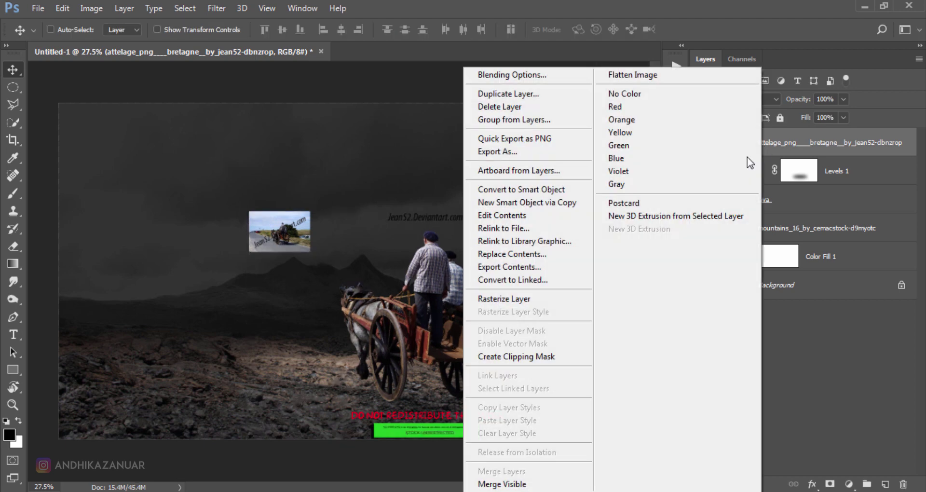
click(525, 299)
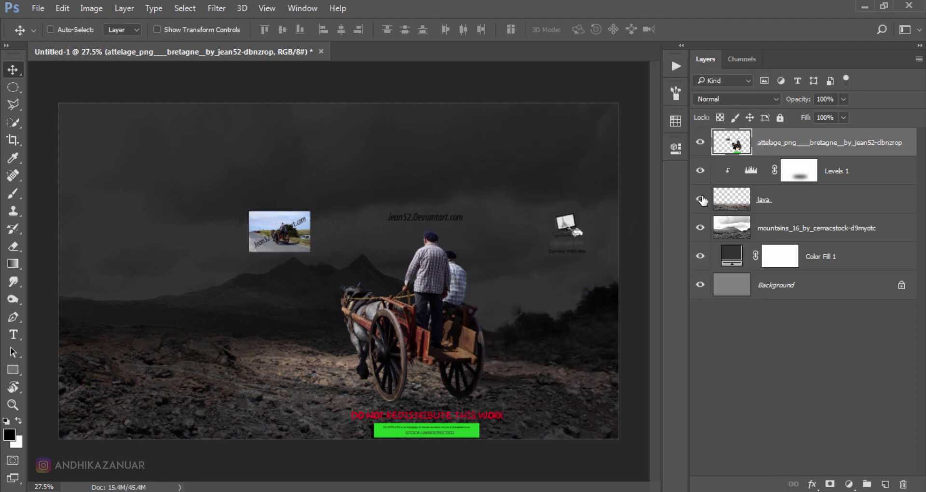
click(14, 247)
click(43, 246)
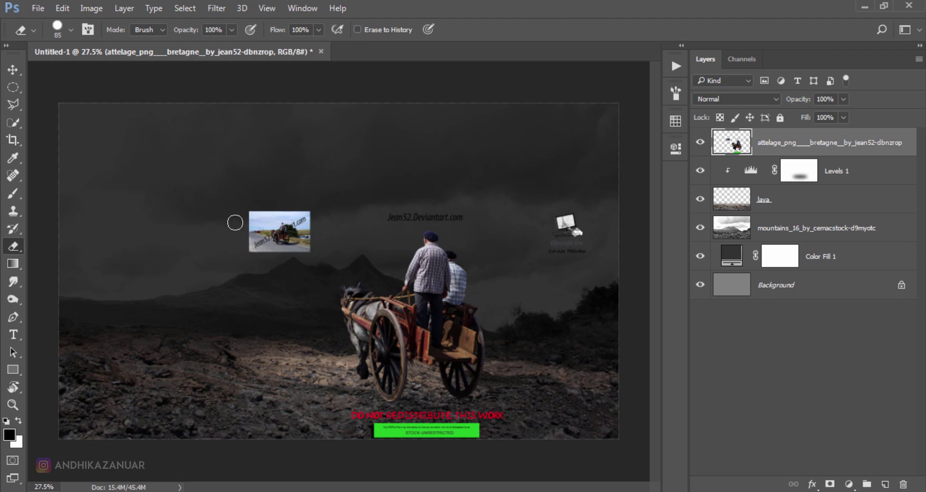
mouse_move(236, 219)
mouse_down()
mouse_move(245, 257)
mouse_move(262, 217)
mouse_move(262, 252)
mouse_move(286, 208)
mouse_move(304, 244)
mouse_up()
key(bracketright)
key(bracketright)
key(bracketright)
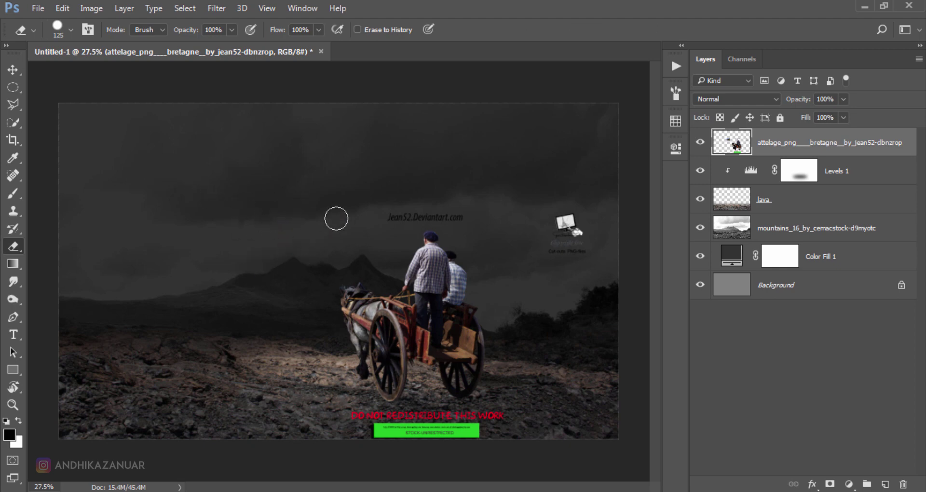
mouse_move(539, 215)
mouse_down()
mouse_move(550, 268)
mouse_move(573, 209)
mouse_move(581, 288)
mouse_up()
mouse_move(497, 414)
mouse_down()
mouse_move(376, 414)
mouse_move(392, 434)
mouse_move(498, 429)
mouse_move(357, 424)
mouse_up()
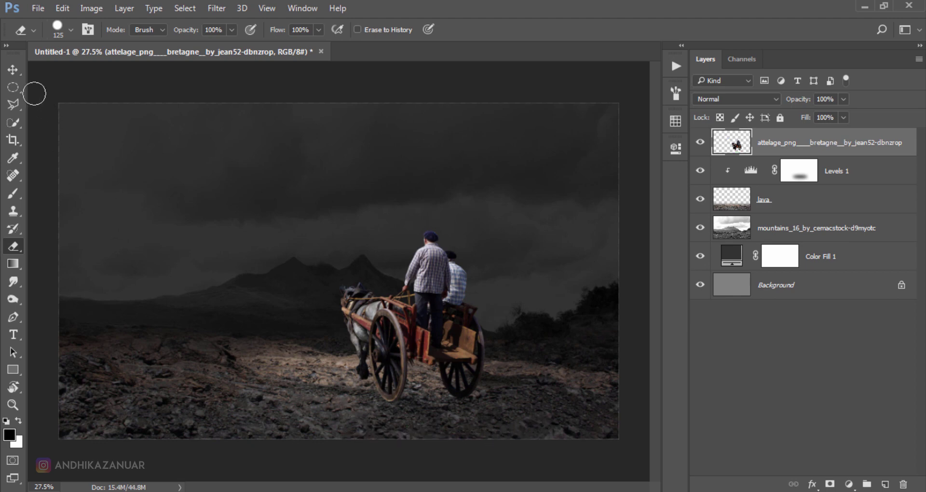
click(11, 69)
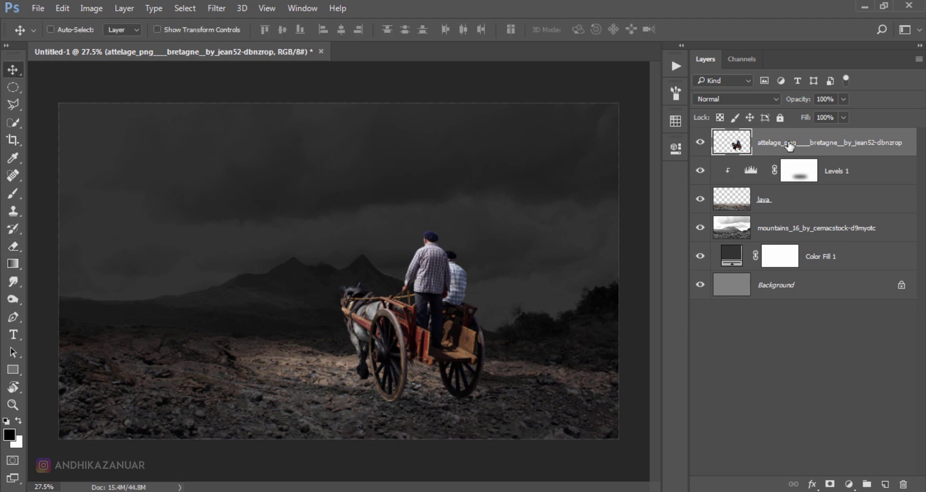
- Lower the cart's saturation to -31 with Hue/Saturation
key(ctrl+u)
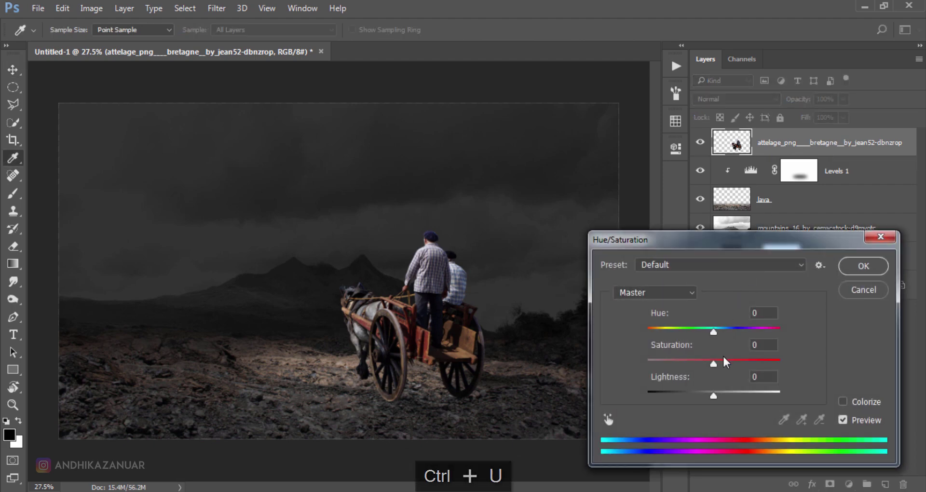
drag(714, 363, 694, 361)
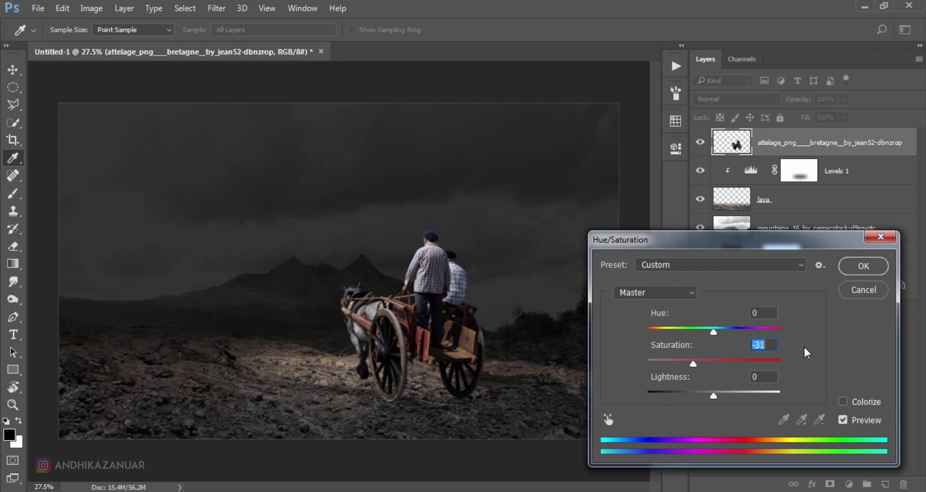
click(840, 418)
click(856, 268)
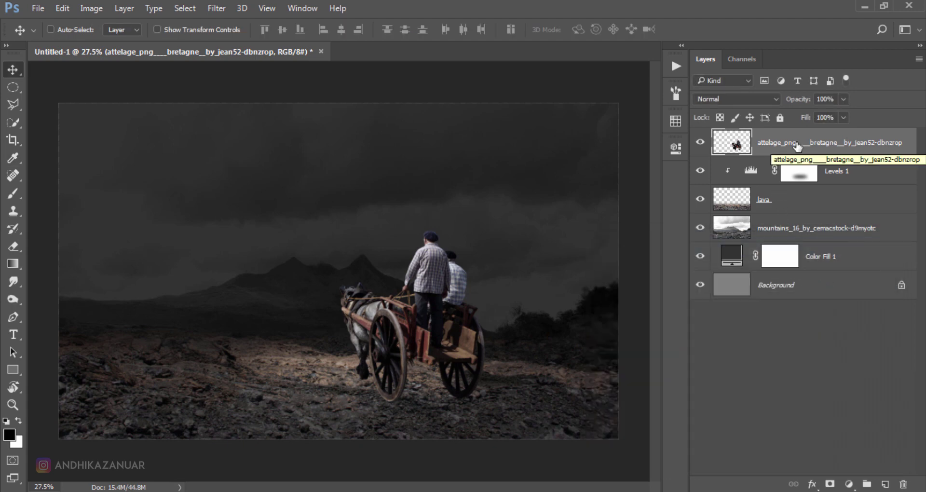
- Brighten the cart with Brightness/Contrast set to brightness +34, contrast 0
click(104, 8)
mouse_move(112, 42)
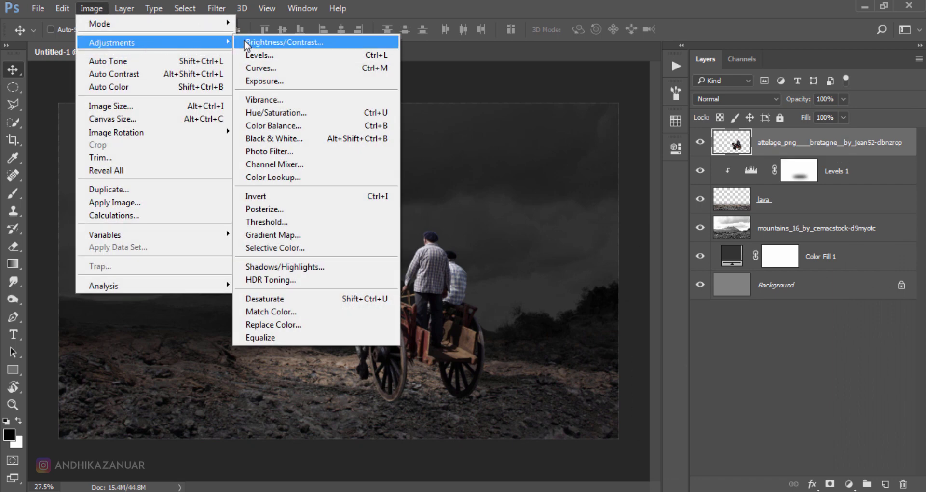
click(244, 42)
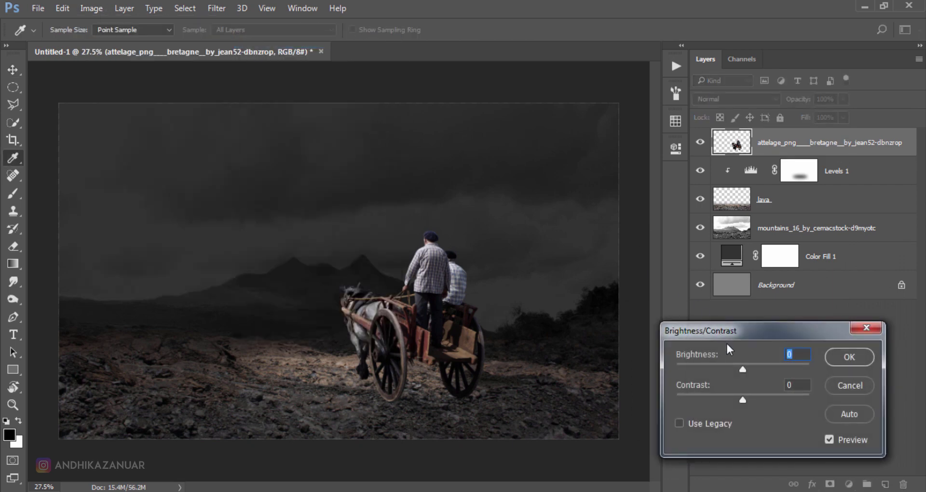
drag(743, 369, 757, 371)
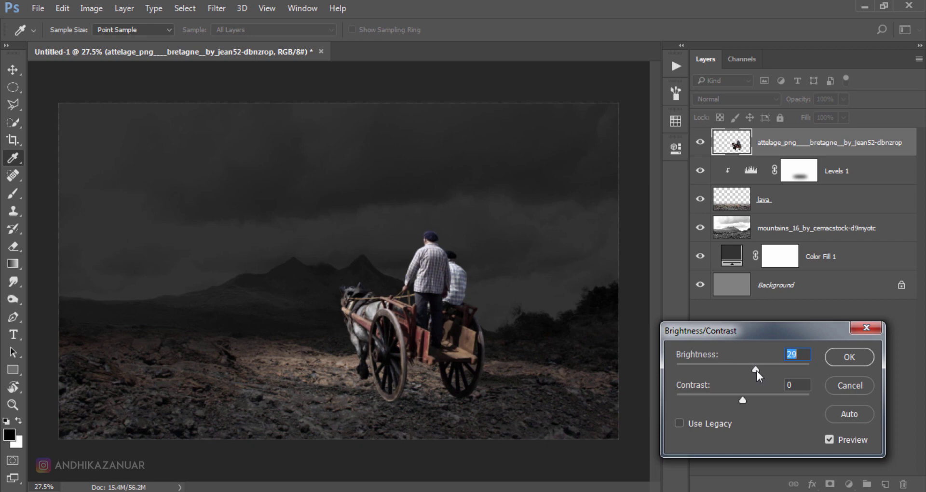
drag(759, 370, 757, 370)
click(829, 439)
click(850, 357)
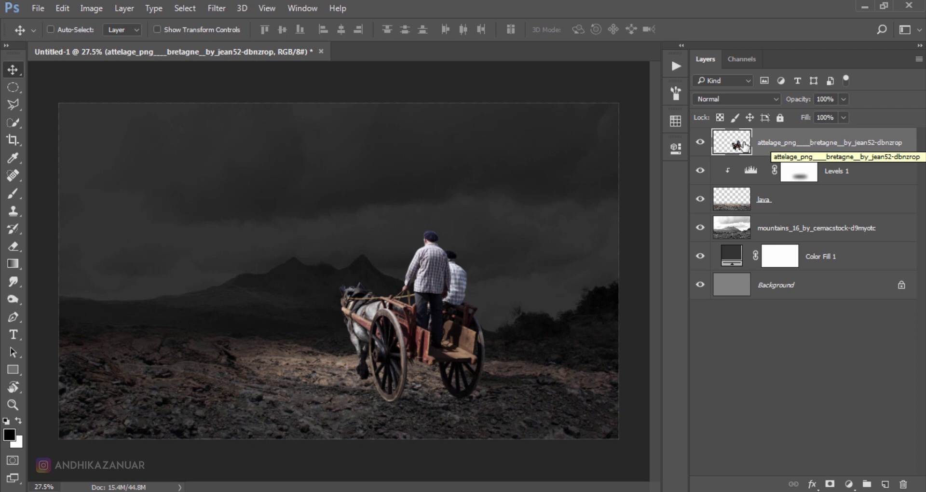
click(37, 8)
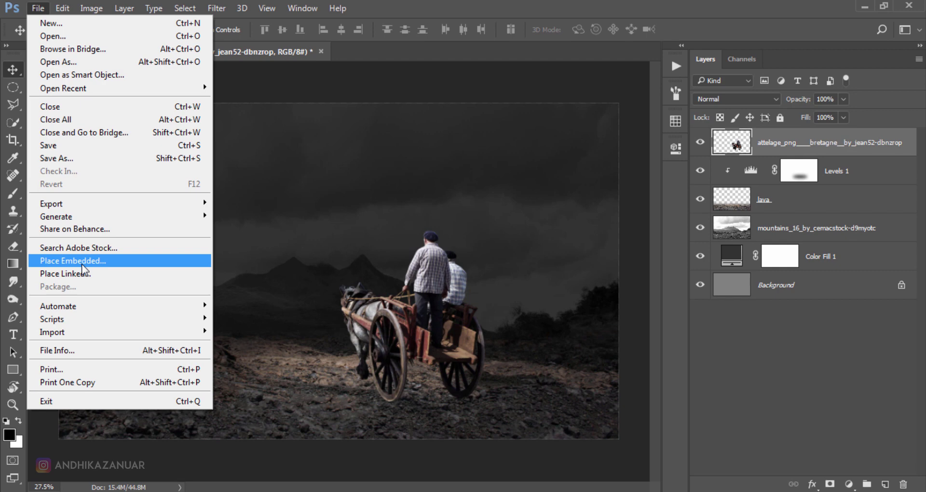
- Place the winding gravel path PNG as an embedded image over the scene
click(82, 263)
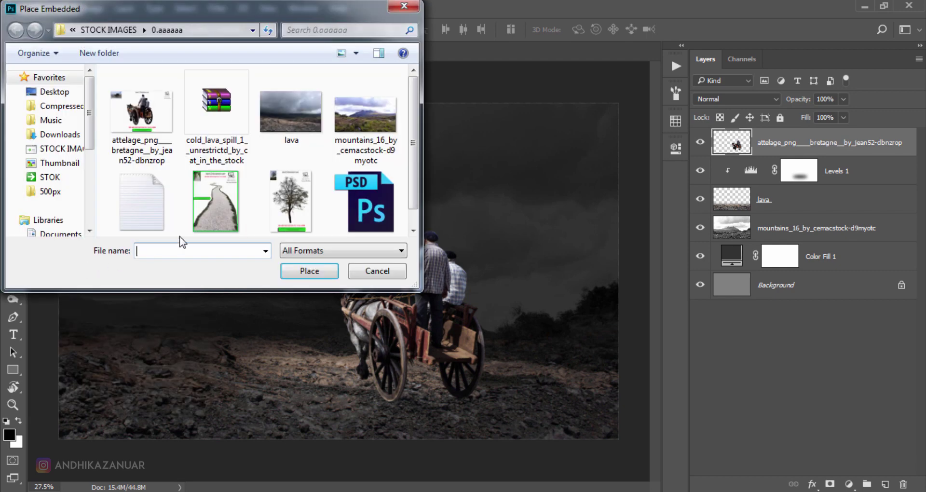
click(219, 192)
click(309, 270)
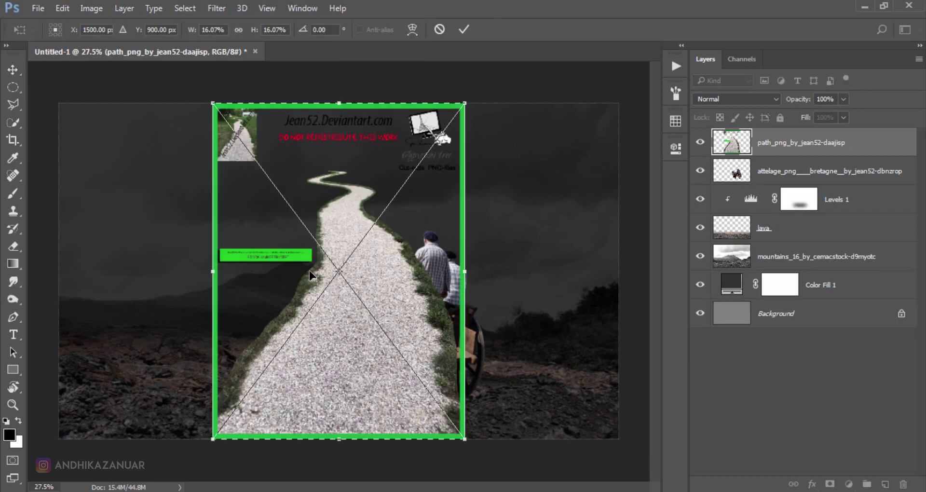
click(462, 30)
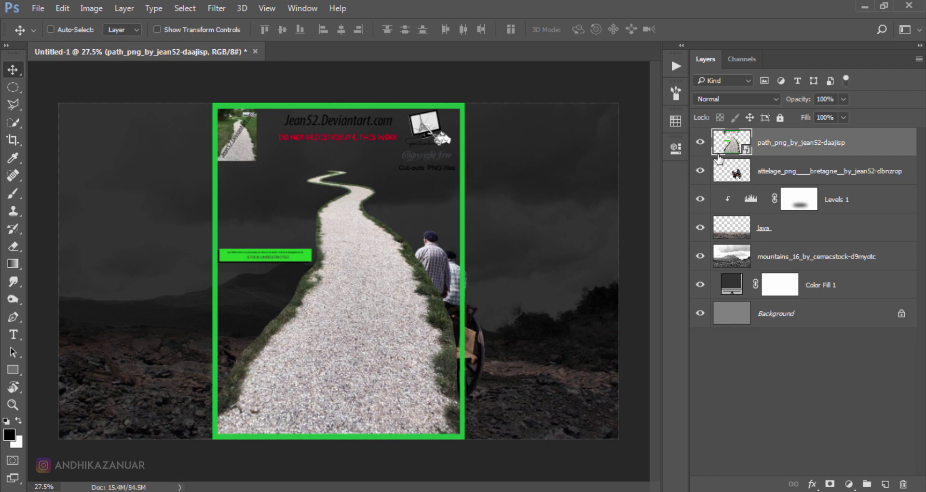
- Rasterize the path layer and erase the top of its green frame
right_click(769, 156)
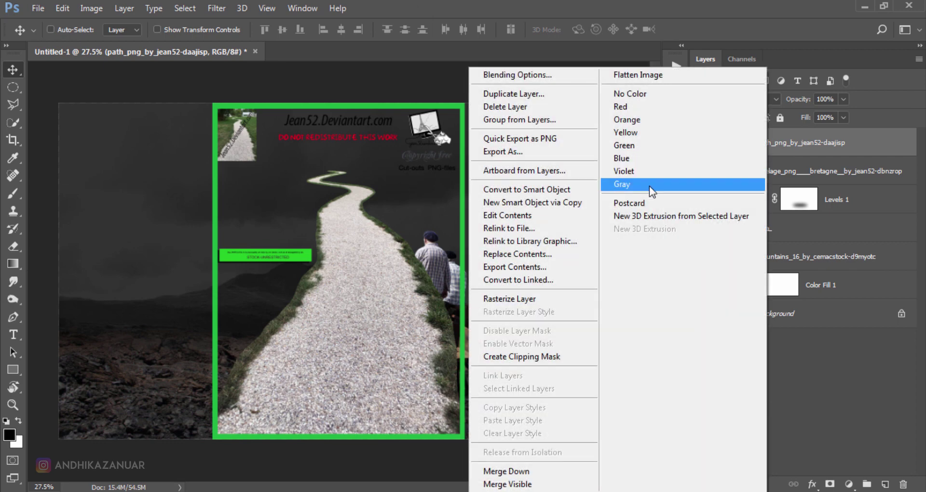
click(532, 297)
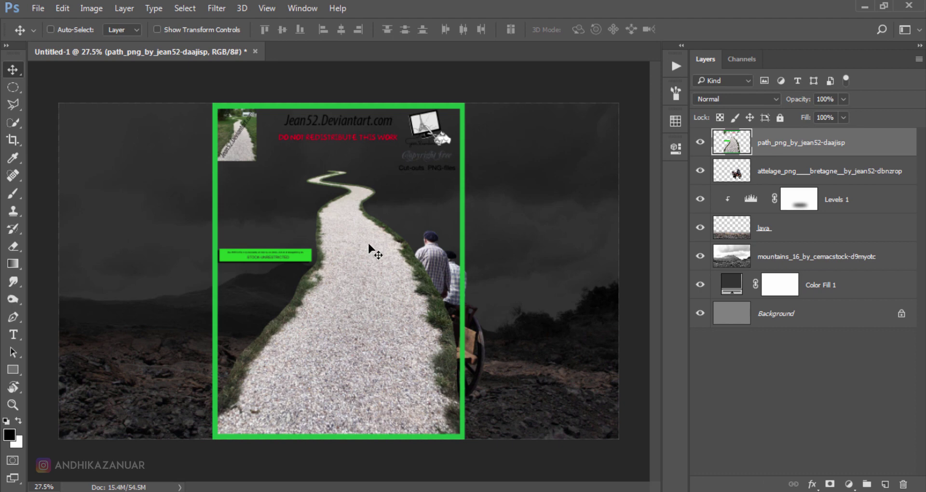
click(13, 246)
mouse_move(215, 146)
mouse_down()
mouse_move(452, 143)
mouse_move(434, 93)
mouse_move(405, 173)
mouse_move(365, 132)
mouse_move(419, 124)
mouse_up()
- Erase the path's remaining green frame lines and label, then shift it right beside the cart
drag(224, 141, 244, 134)
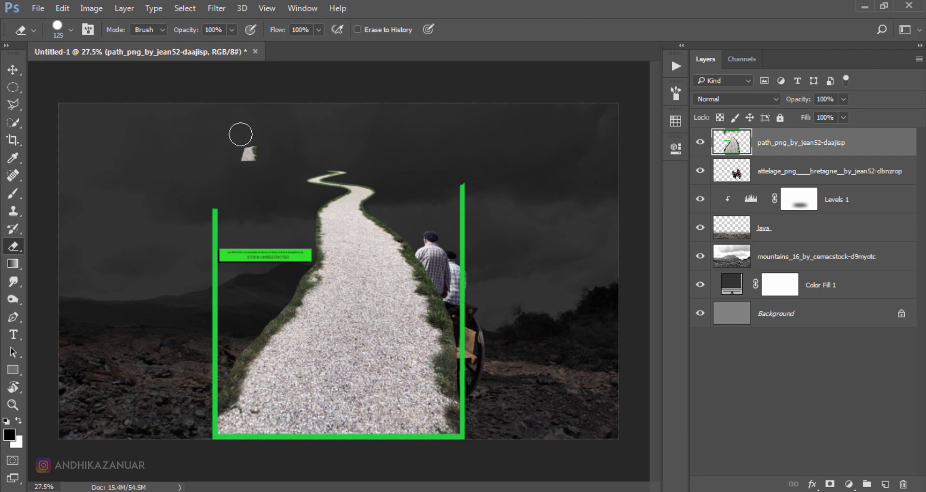
mouse_move(286, 236)
mouse_down()
mouse_move(304, 252)
mouse_move(215, 265)
mouse_move(201, 442)
mouse_move(234, 448)
mouse_up()
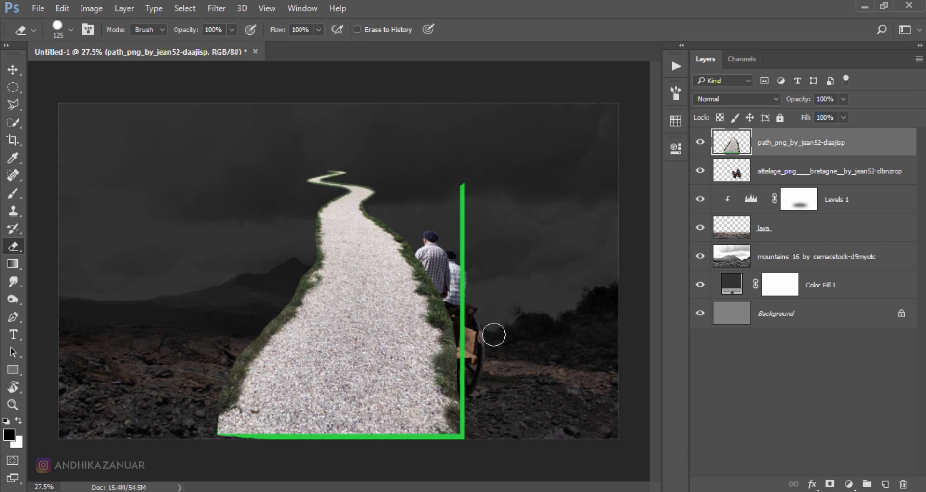
mouse_move(465, 163)
mouse_down()
mouse_move(471, 436)
mouse_move(247, 441)
mouse_move(186, 420)
mouse_up()
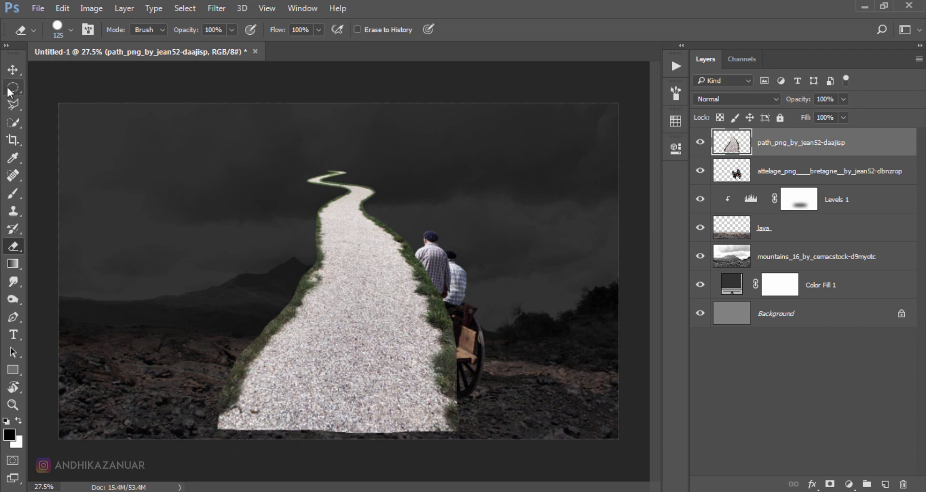
click(13, 70)
mouse_move(368, 339)
mouse_down()
mouse_move(524, 347)
mouse_move(525, 339)
mouse_up()
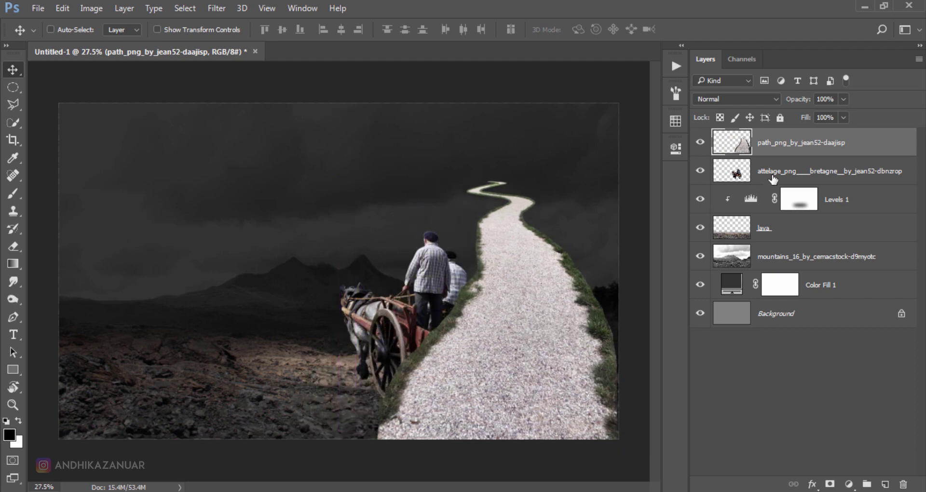
- Distort the path into perspective, pulling its far end left and its near edge to the canvas bottom
key(ctrl+t)
key(ctrl+t)
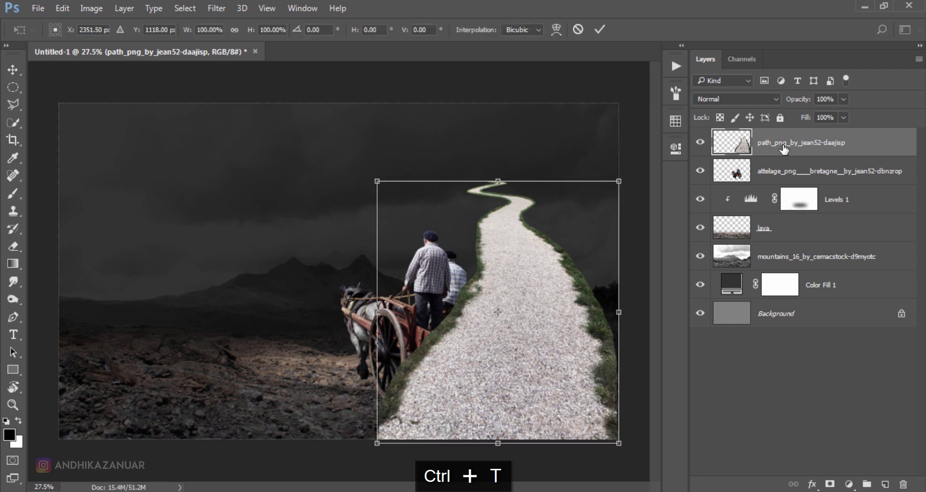
right_click(529, 249)
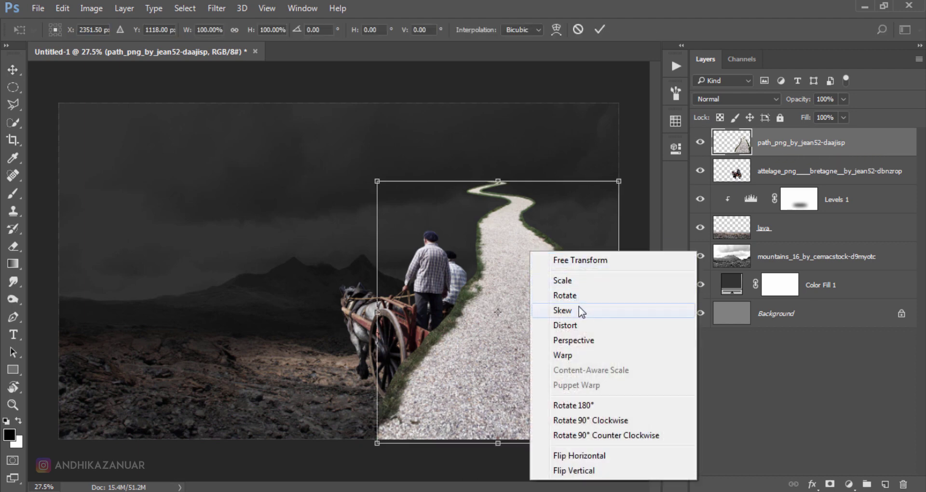
click(579, 329)
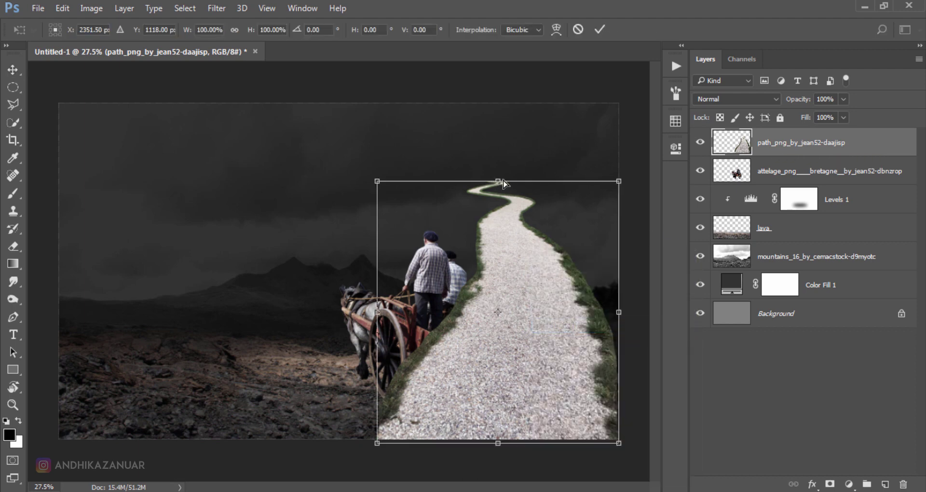
mouse_move(498, 182)
mouse_down()
mouse_move(171, 179)
mouse_move(198, 337)
mouse_move(254, 341)
mouse_move(242, 333)
mouse_up()
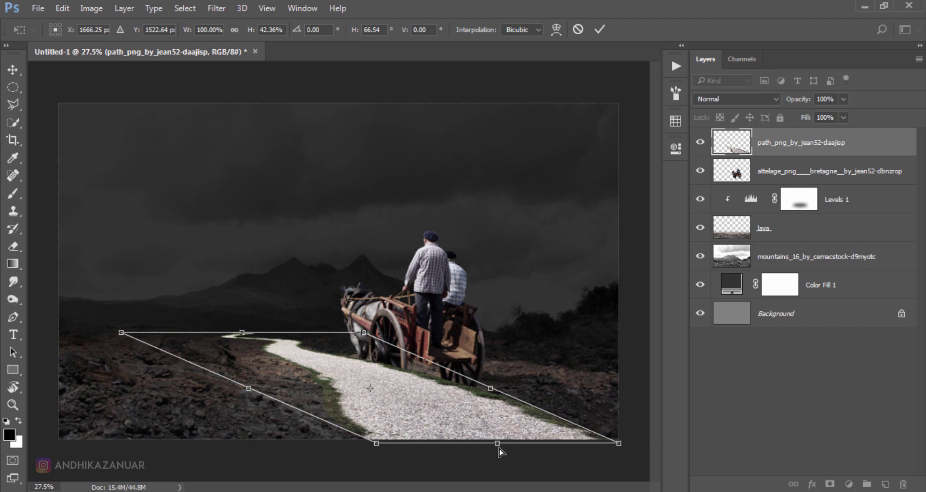
drag(499, 446, 500, 444)
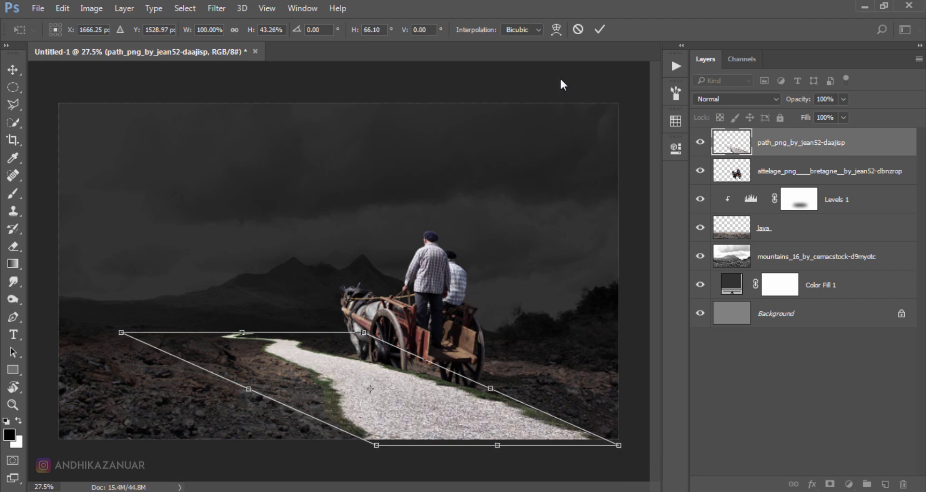
click(599, 30)
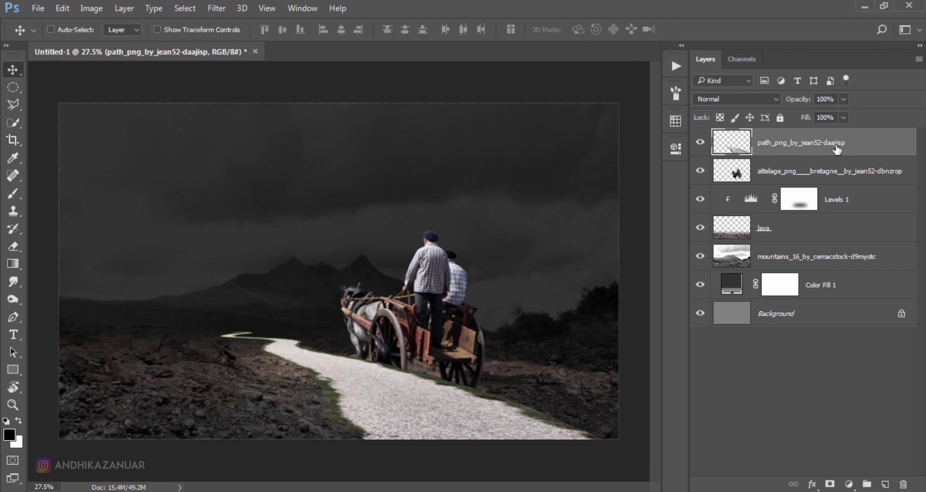
- Move the path layer beneath the horse cart, nudge it into place, and set it to Lighten
drag(825, 144, 831, 176)
drag(397, 330, 426, 333)
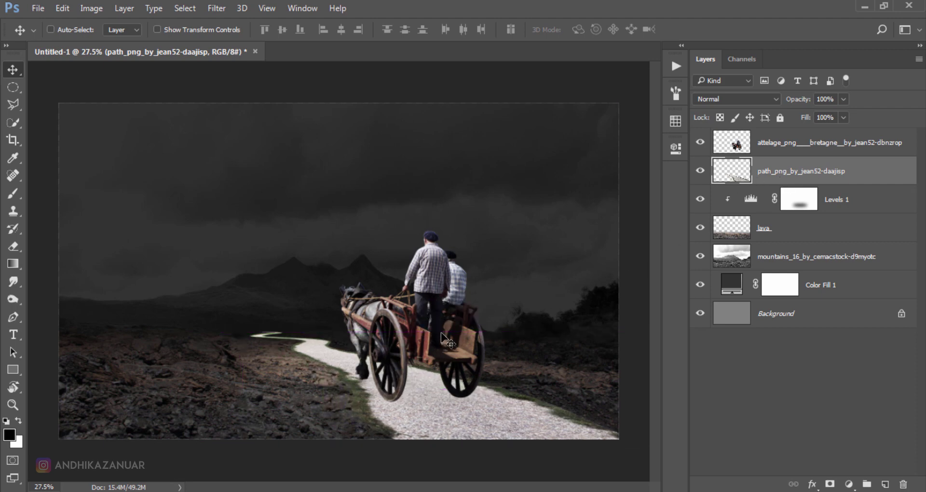
drag(441, 333, 435, 332)
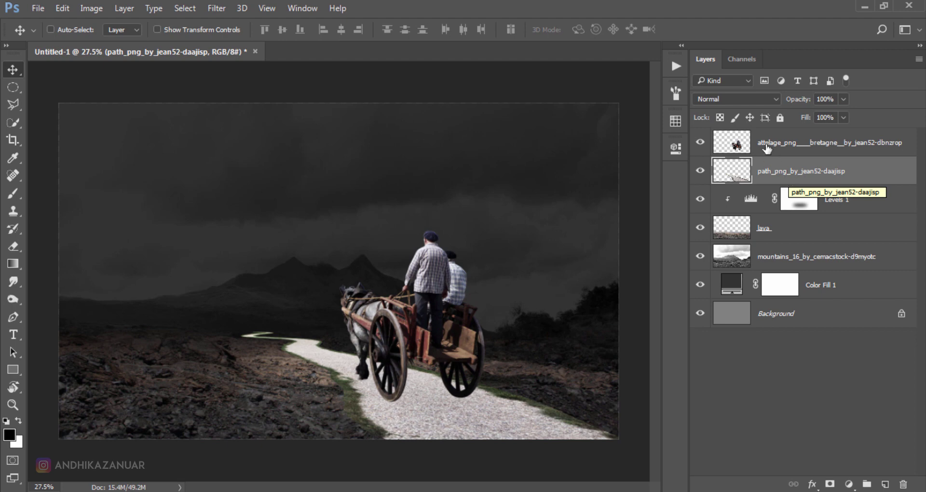
click(737, 100)
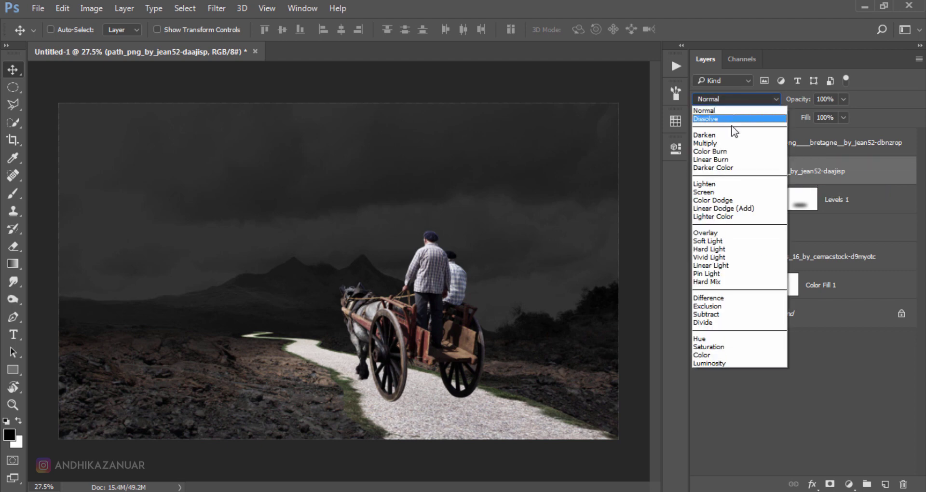
click(719, 186)
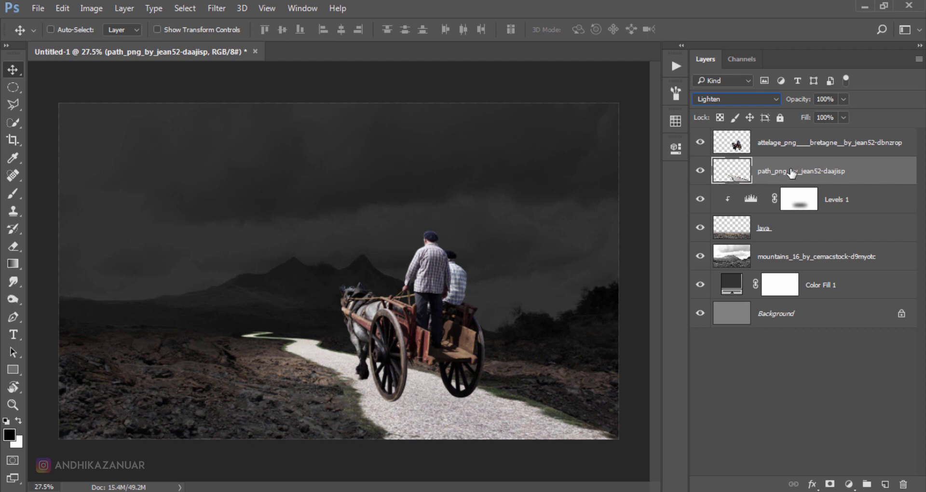
click(99, 10)
mouse_move(112, 43)
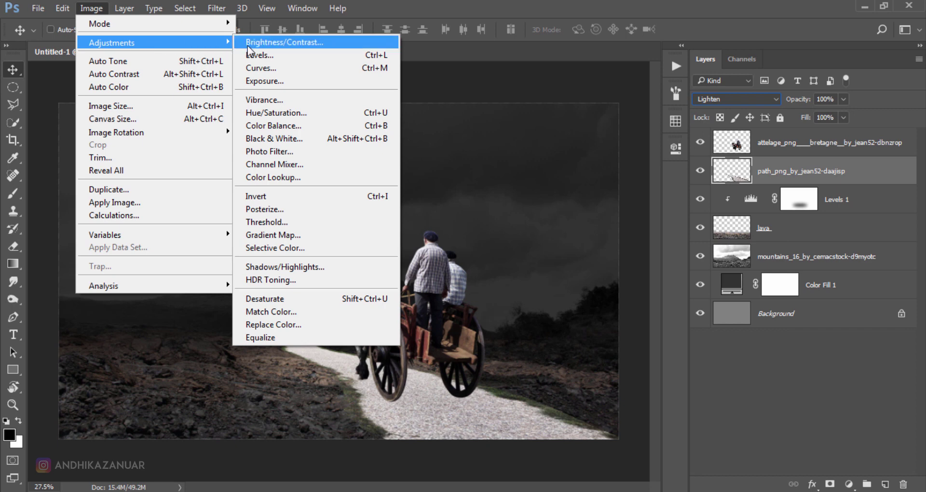
- Apply Brightness/Contrast to the path with brightness -81 and contrast 100
click(259, 42)
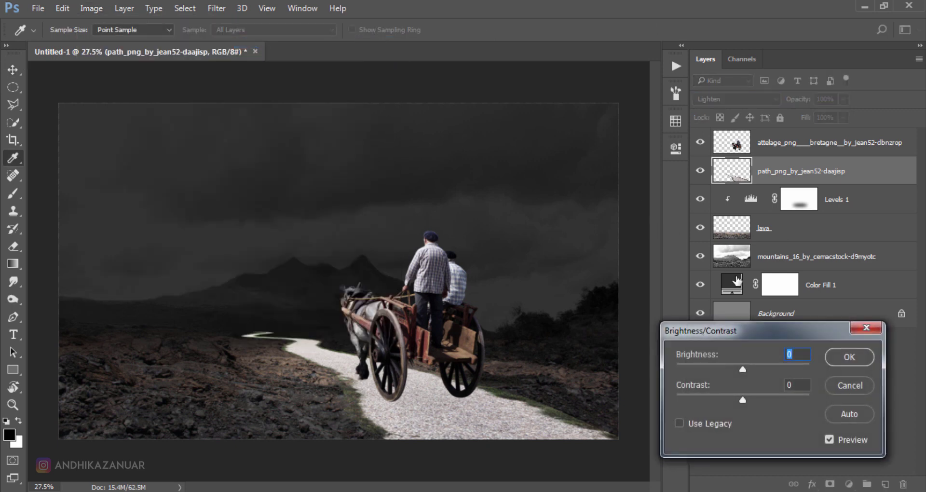
drag(742, 368, 704, 366)
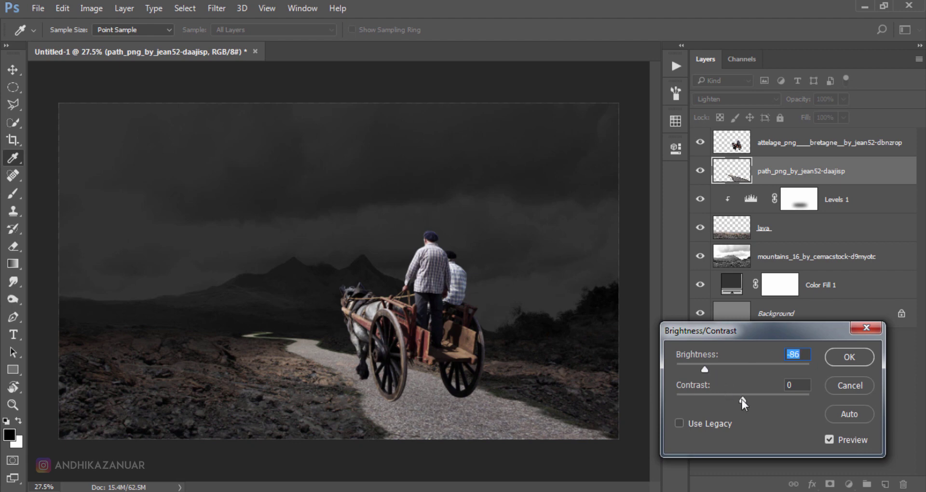
drag(742, 400, 787, 399)
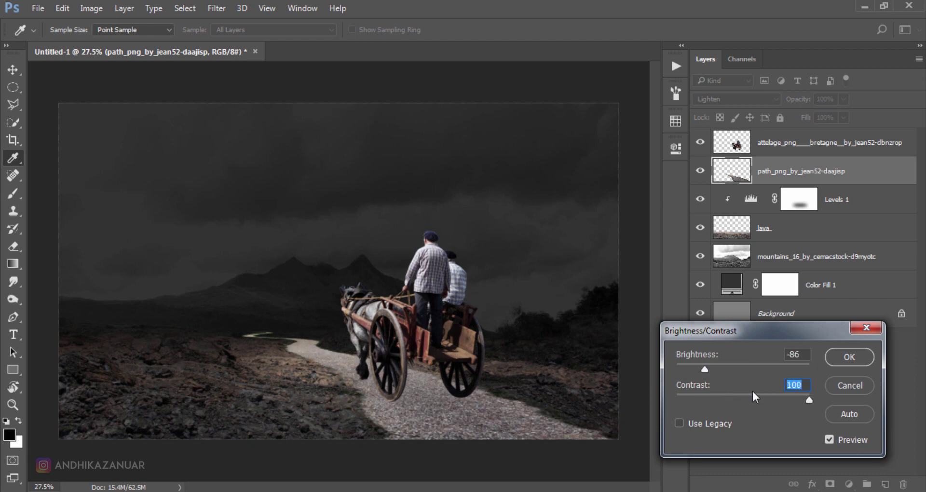
drag(705, 369, 706, 370)
click(828, 437)
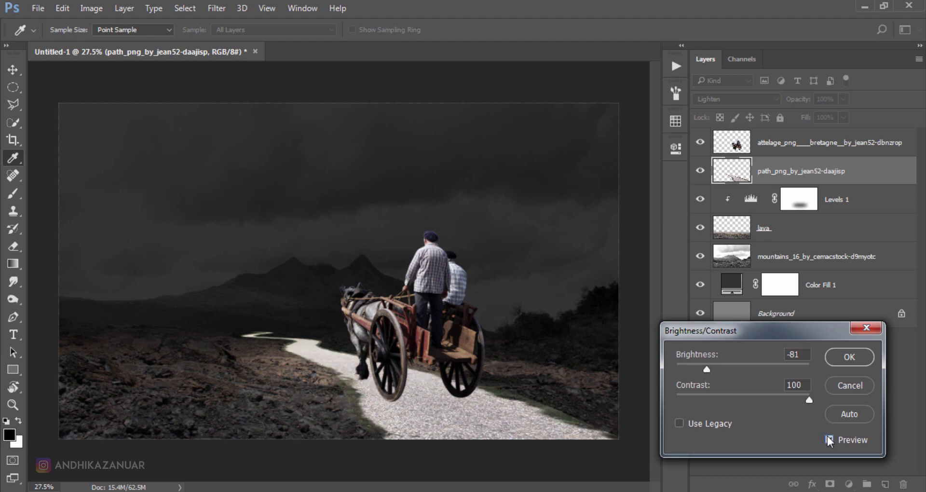
click(849, 357)
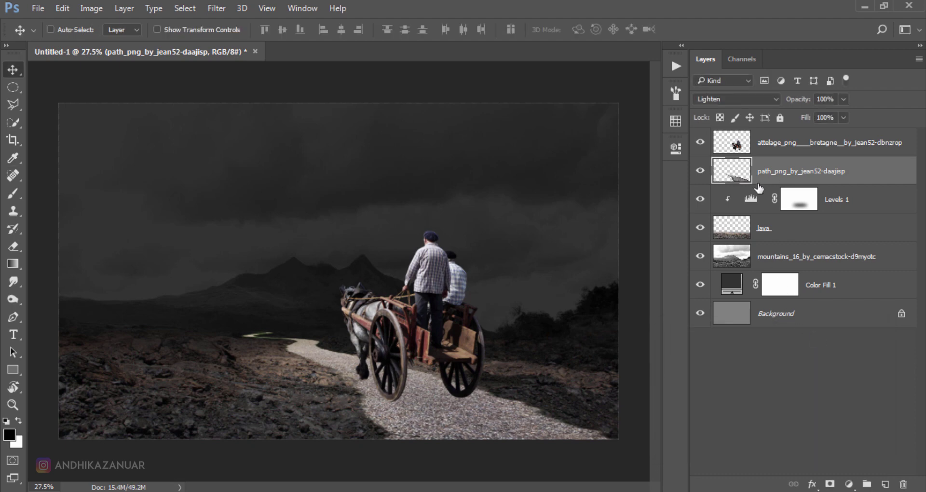
- Erase the path's thin far tip with a soft round 125 px eraser
click(16, 250)
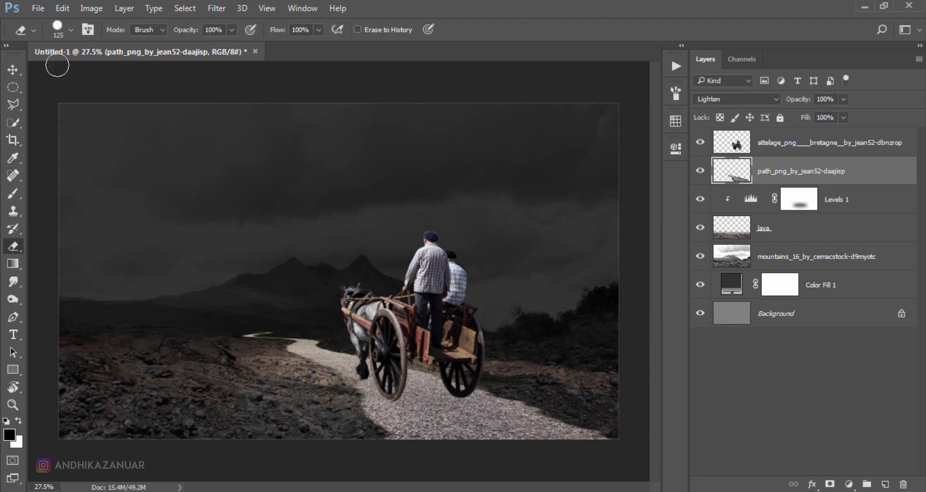
click(58, 29)
click(28, 137)
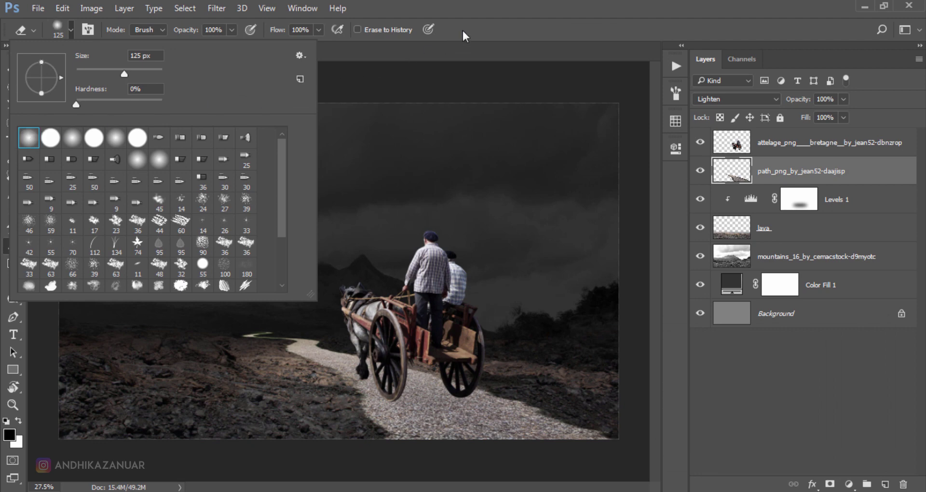
key(Return)
mouse_move(282, 319)
mouse_down()
mouse_move(190, 331)
mouse_move(252, 332)
mouse_move(217, 316)
mouse_move(270, 320)
mouse_move(252, 304)
mouse_move(280, 309)
mouse_up()
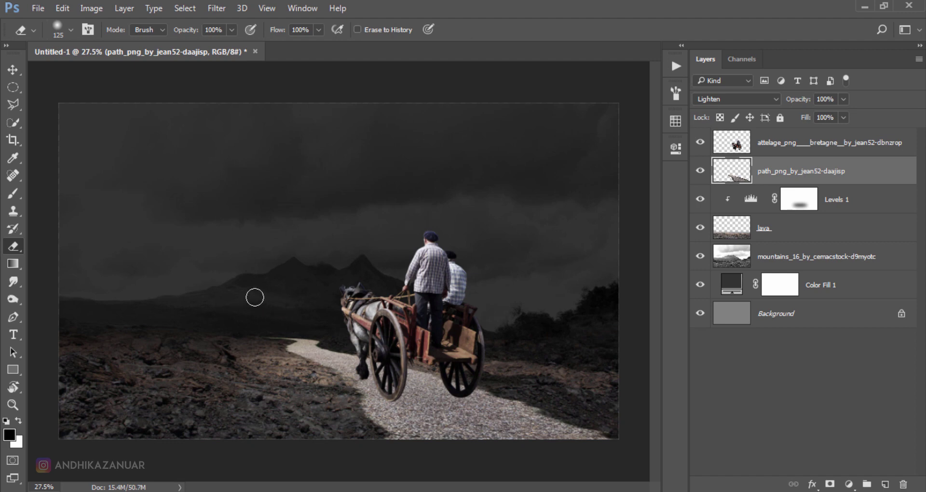
click(12, 71)
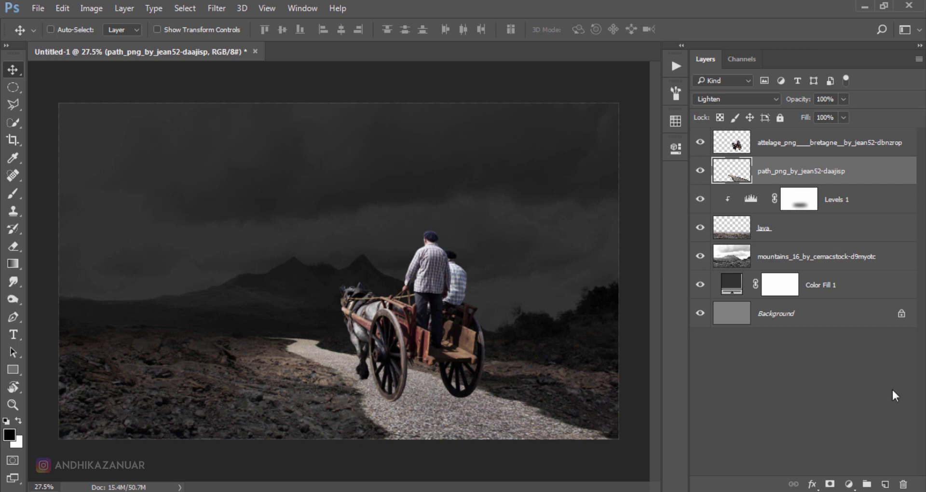
- Add a new layer named 'shadow' above the path layer
click(885, 484)
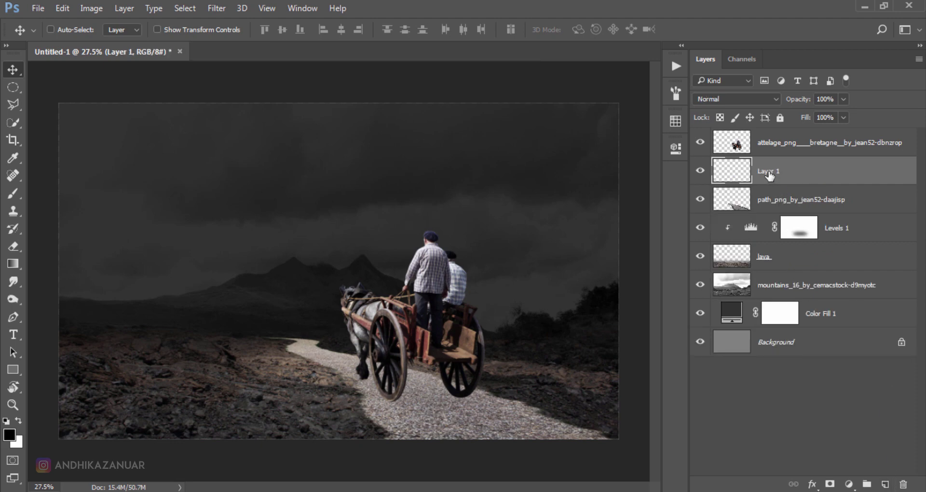
double_click(769, 172)
text(shadow)
key(Return)
- Draw a dark gradient up from the image bottom and blend the shadow layer in Soft Light
click(20, 265)
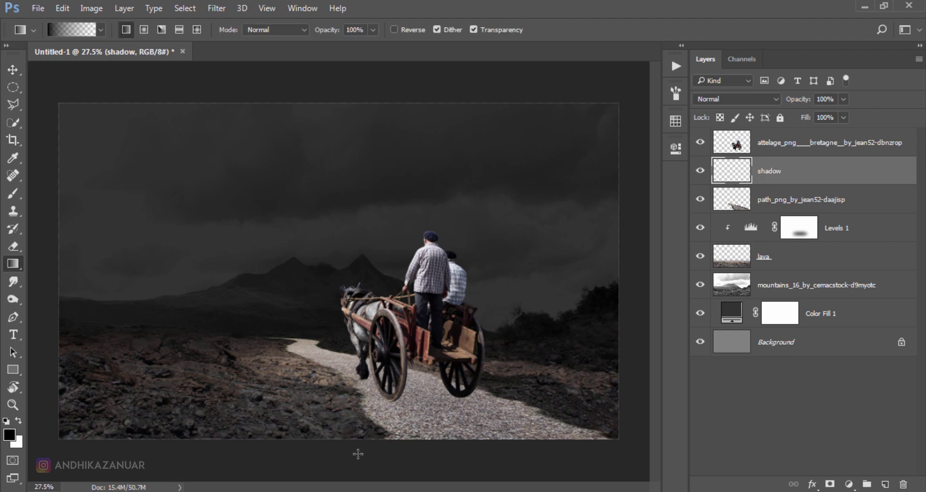
drag(358, 453, 358, 385)
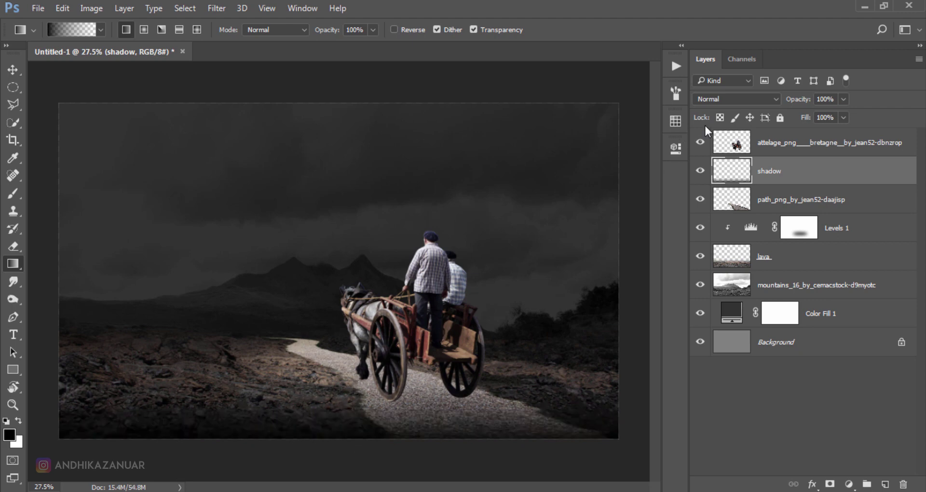
click(728, 99)
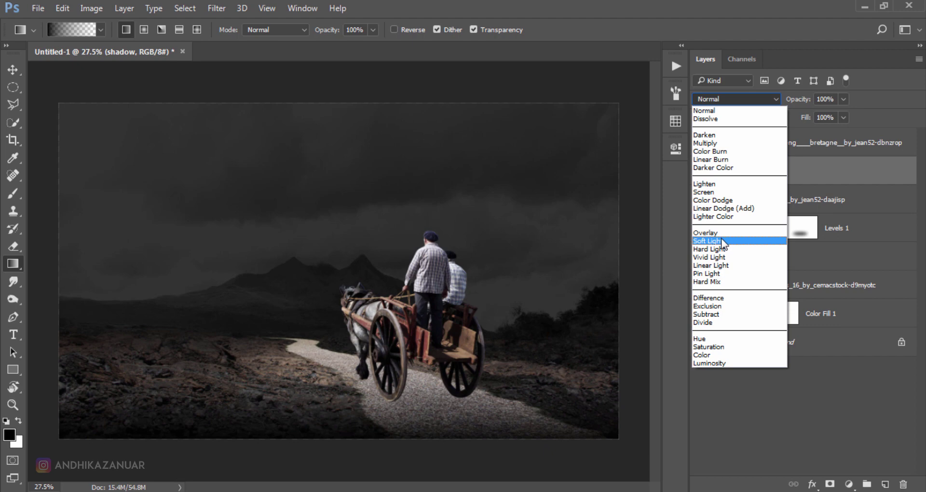
click(723, 241)
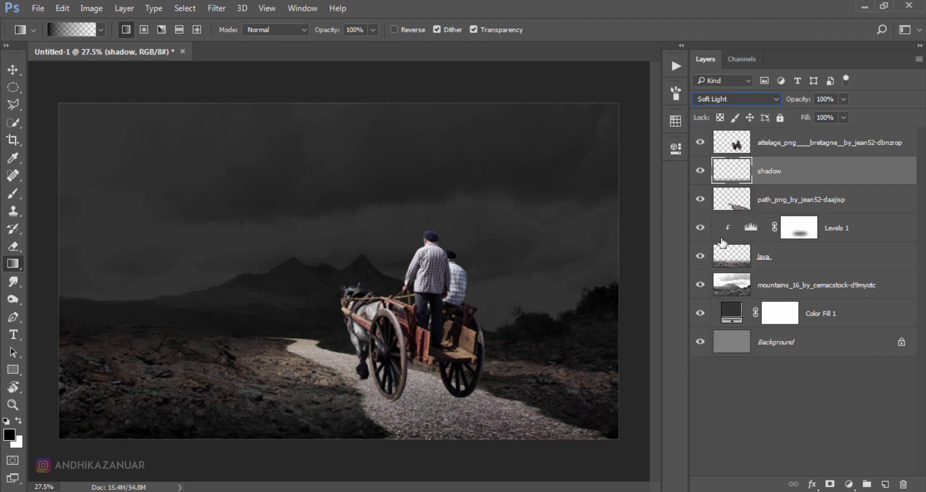
click(700, 171)
click(699, 171)
click(13, 70)
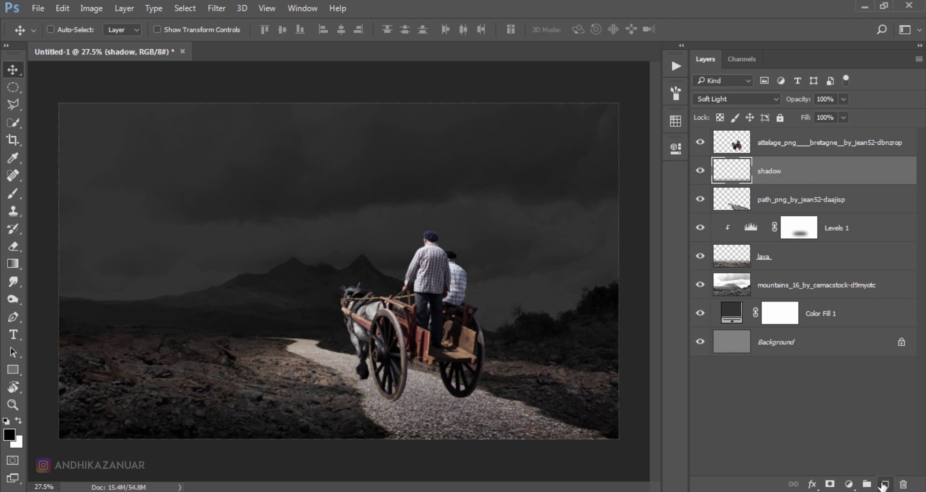
- Add another new layer named 'shadow object' above the shadow layer
click(884, 484)
double_click(772, 171)
text(shadow object)
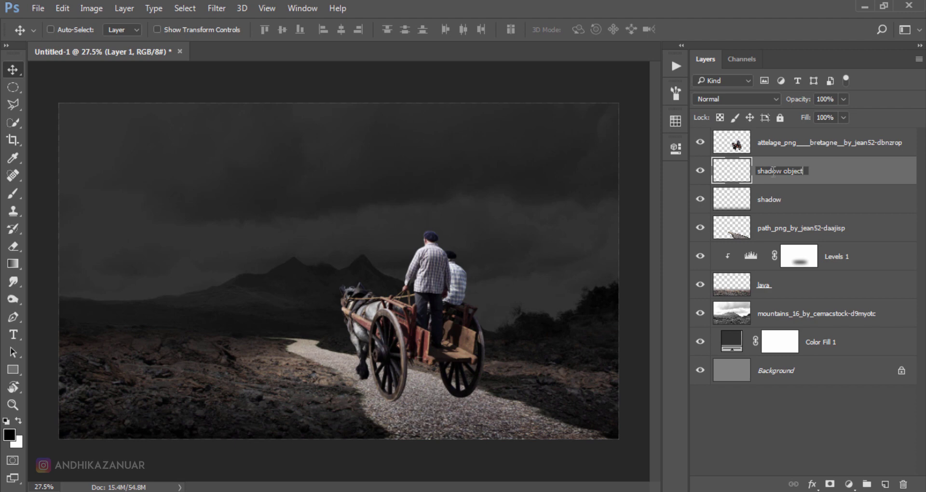
key(Return)
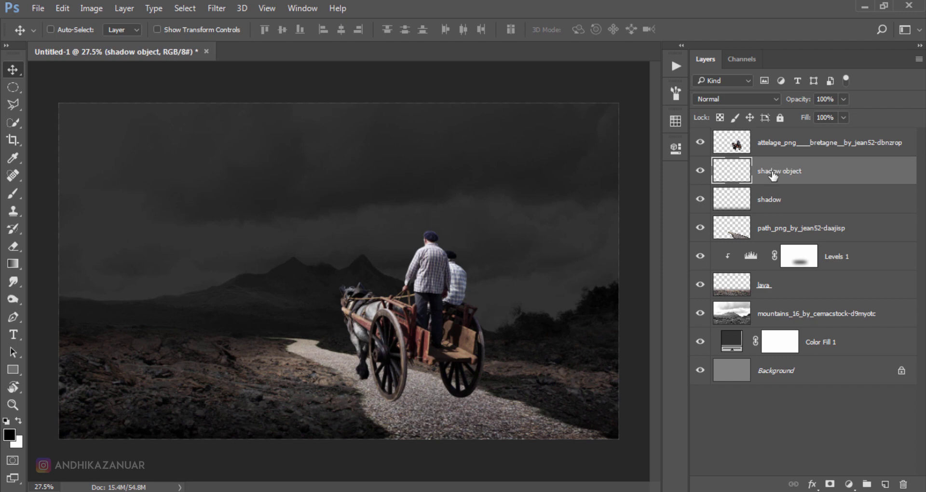
- Paint a black cast shadow under the cart's wheels with a hard round brush, resized to 45 px
click(13, 192)
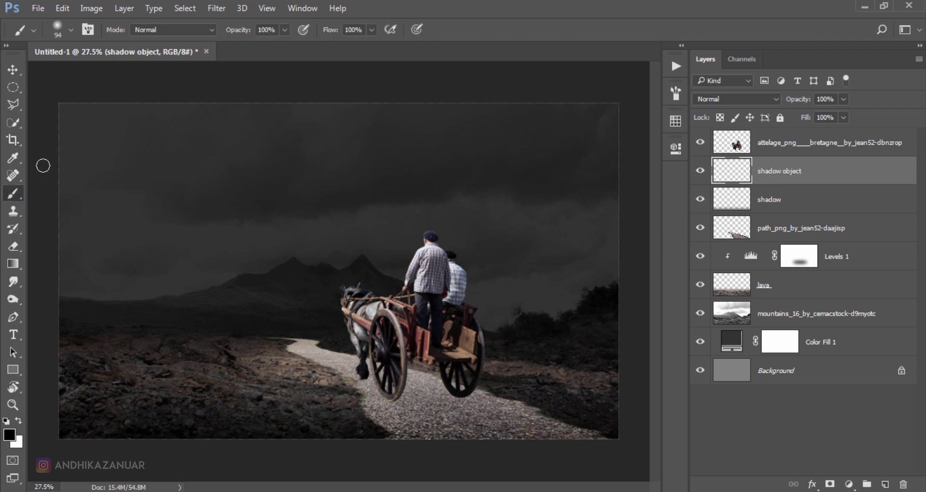
click(70, 30)
click(50, 138)
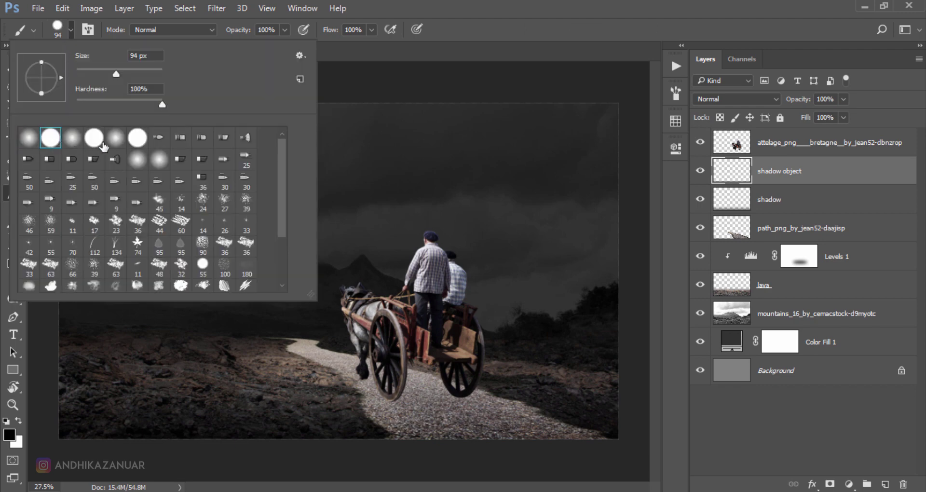
click(480, 17)
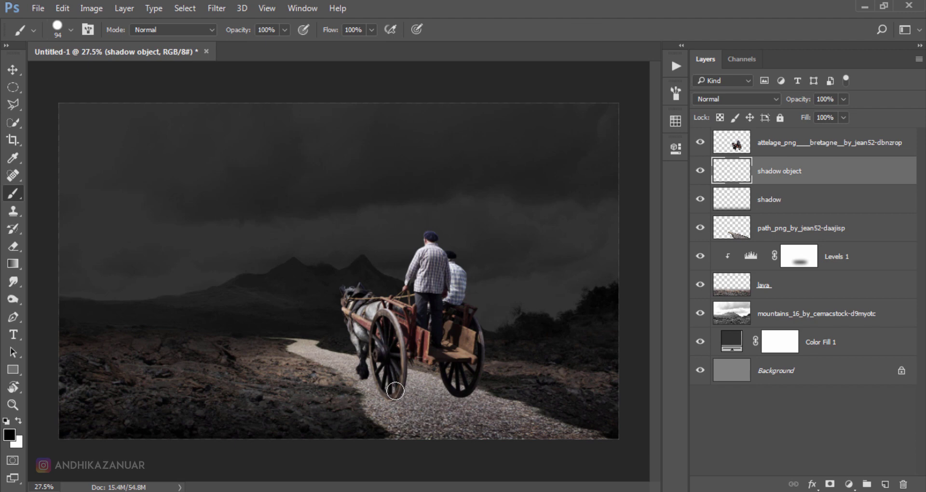
drag(396, 387, 456, 391)
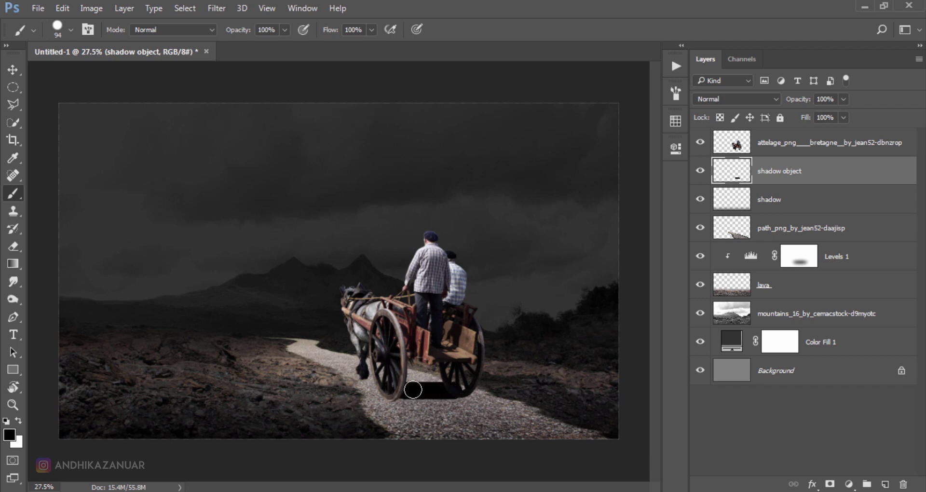
key(alt)
key(bracketleft)
key(bracketleft)
key(bracketleft)
mouse_move(396, 397)
mouse_down()
mouse_move(485, 397)
mouse_move(462, 384)
mouse_move(406, 390)
mouse_move(452, 404)
mouse_move(469, 395)
mouse_up()
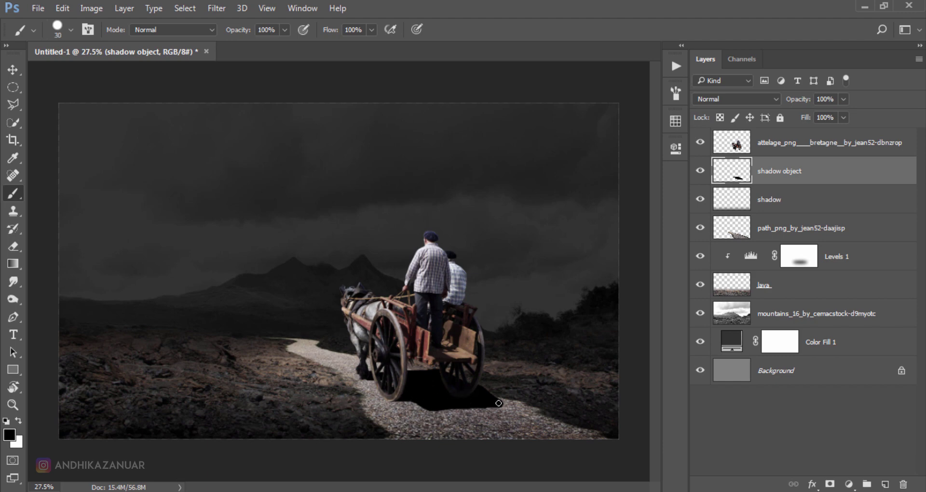
drag(448, 375, 407, 366)
key(v)
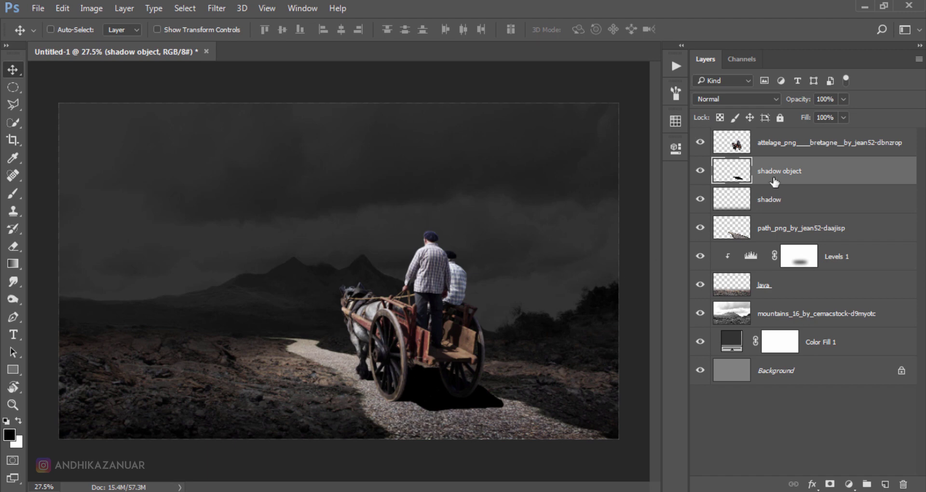
- Lower the shadow object layer's opacity to 50%
click(843, 99)
drag(829, 117, 814, 118)
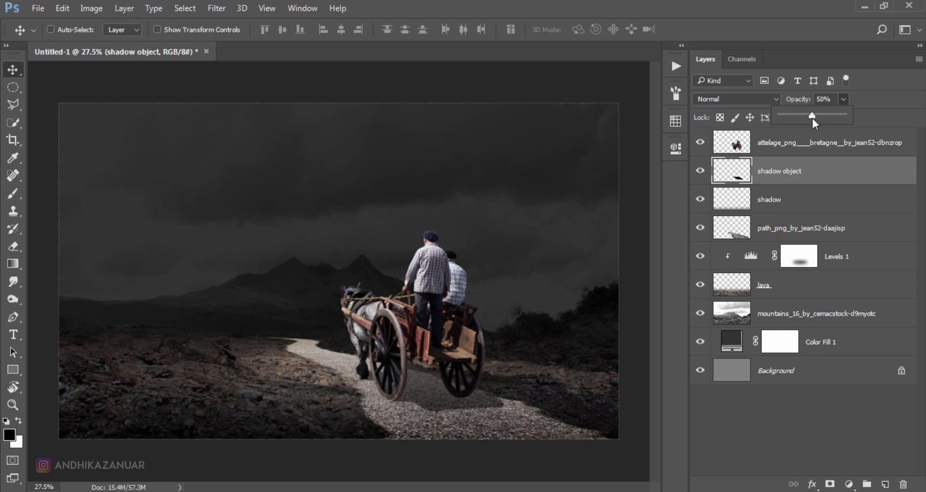
click(802, 171)
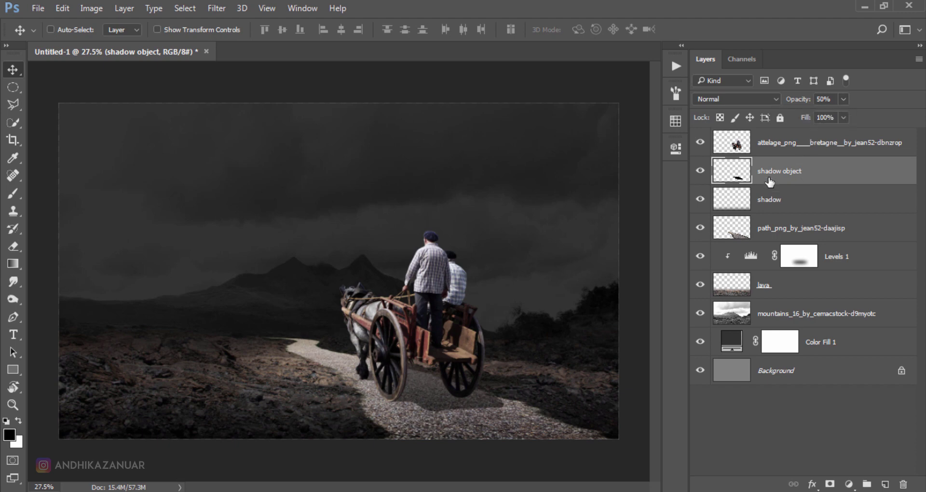
- Apply a 2.0 px Gaussian Blur to the shadow, then select the horse-and-cart layer
click(221, 7)
mouse_move(224, 158)
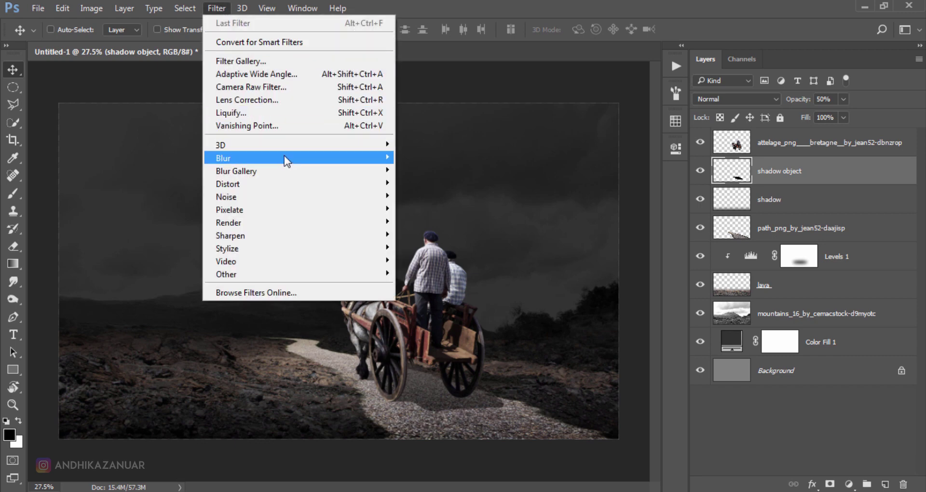
click(419, 210)
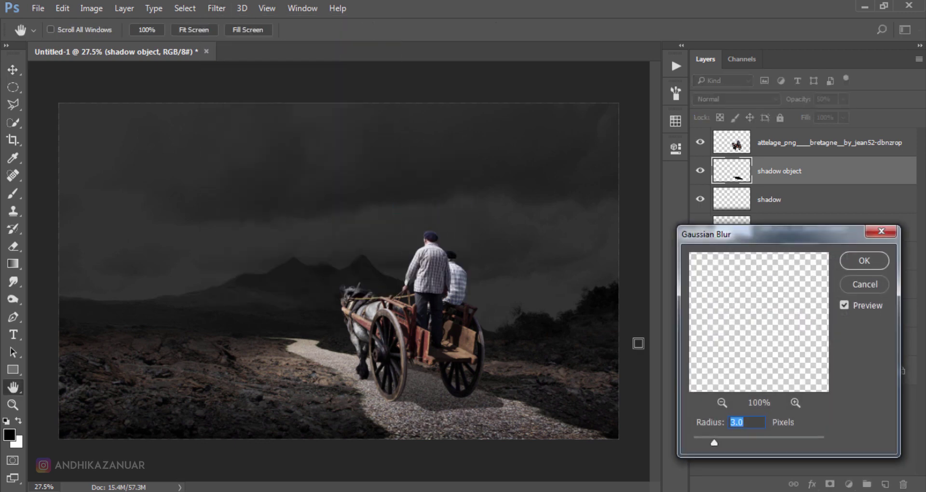
click(752, 422)
drag(709, 442, 707, 442)
click(844, 305)
click(859, 262)
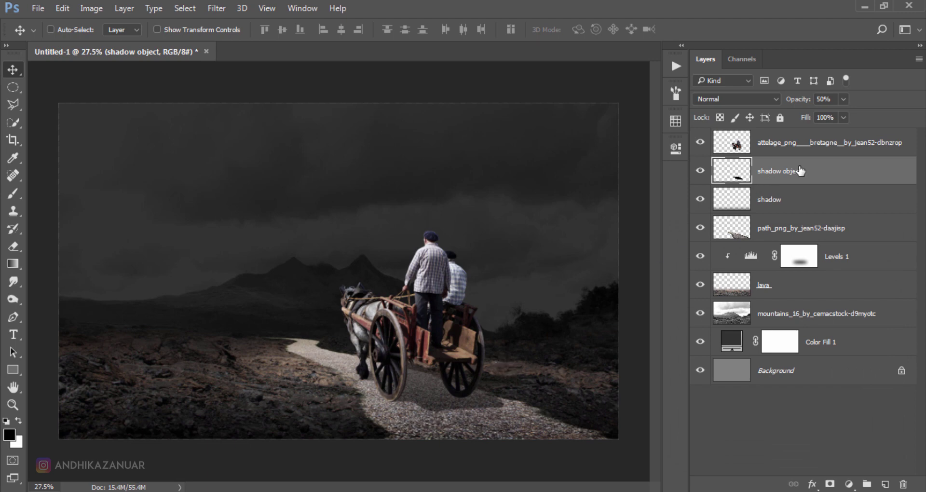
click(825, 142)
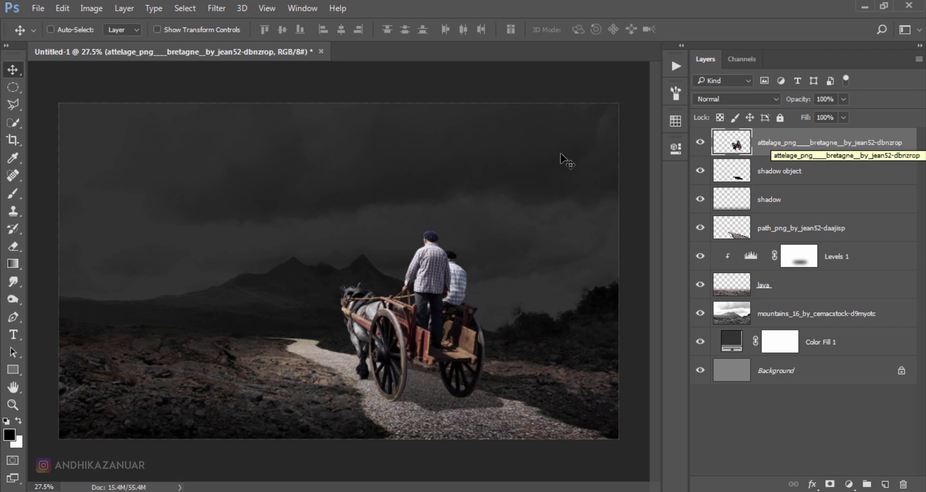
click(38, 8)
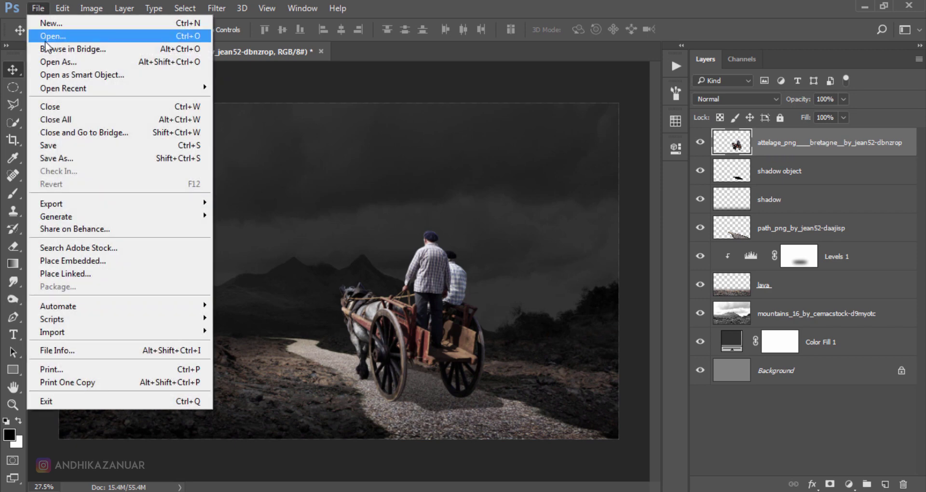
- Place the tree PNG as an embedded layer, commit it, and rasterize that layer
click(90, 262)
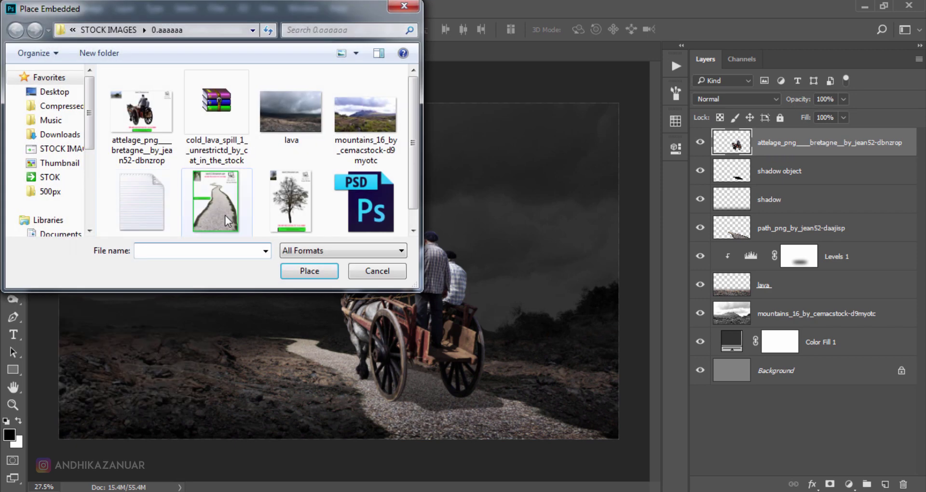
click(289, 204)
click(313, 271)
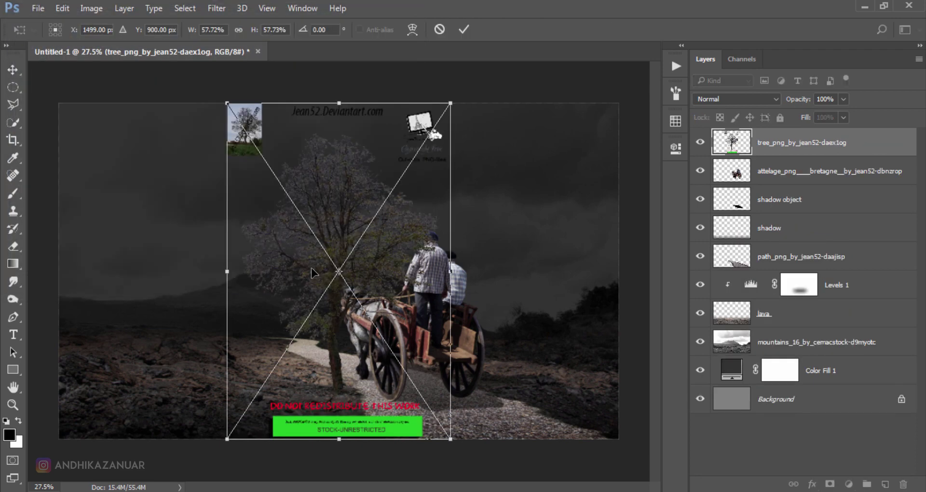
click(466, 27)
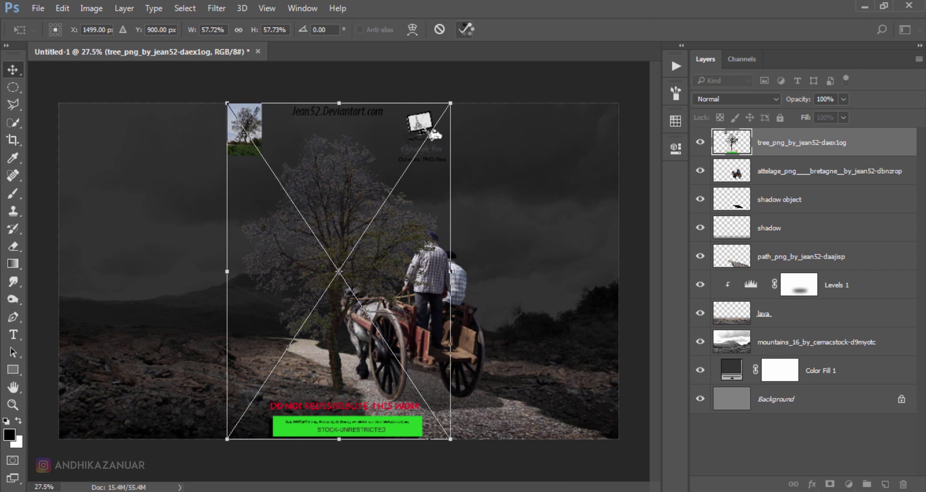
right_click(771, 153)
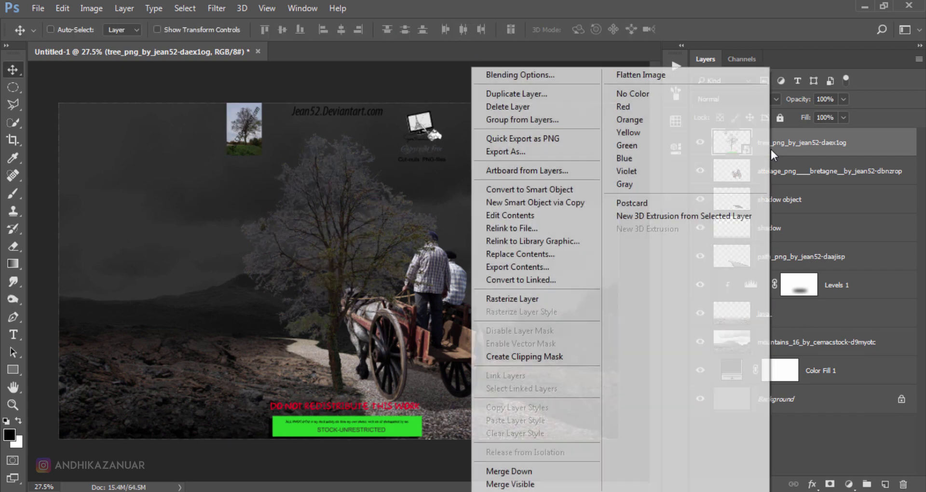
click(533, 300)
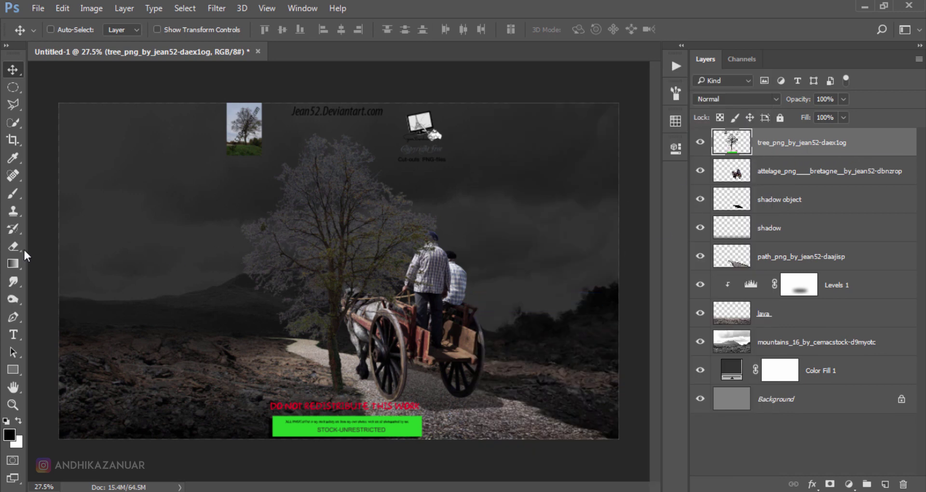
click(13, 246)
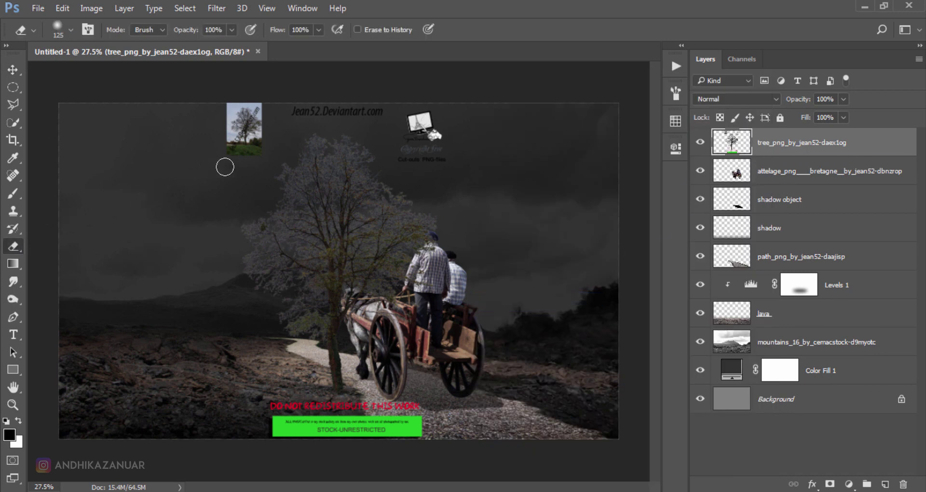
- Erase the watermark thumbnail, text and green banner around the tree, and move the tree left
mouse_move(223, 165)
mouse_down()
mouse_move(227, 87)
mouse_move(238, 161)
mouse_move(256, 145)
mouse_move(265, 109)
mouse_move(347, 108)
mouse_move(388, 126)
mouse_move(412, 95)
mouse_move(440, 167)
mouse_move(436, 106)
mouse_move(423, 124)
mouse_up()
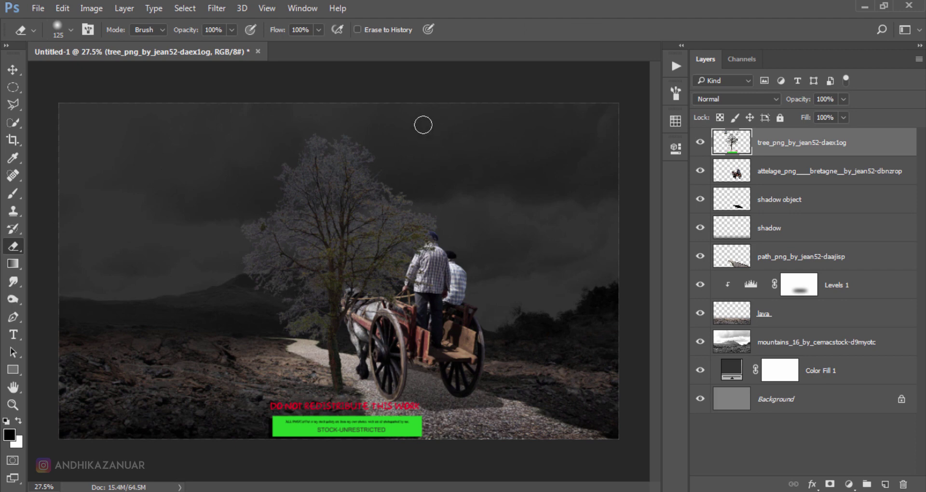
mouse_move(415, 407)
mouse_down()
mouse_move(304, 405)
mouse_move(248, 428)
mouse_move(420, 432)
mouse_move(373, 411)
mouse_up()
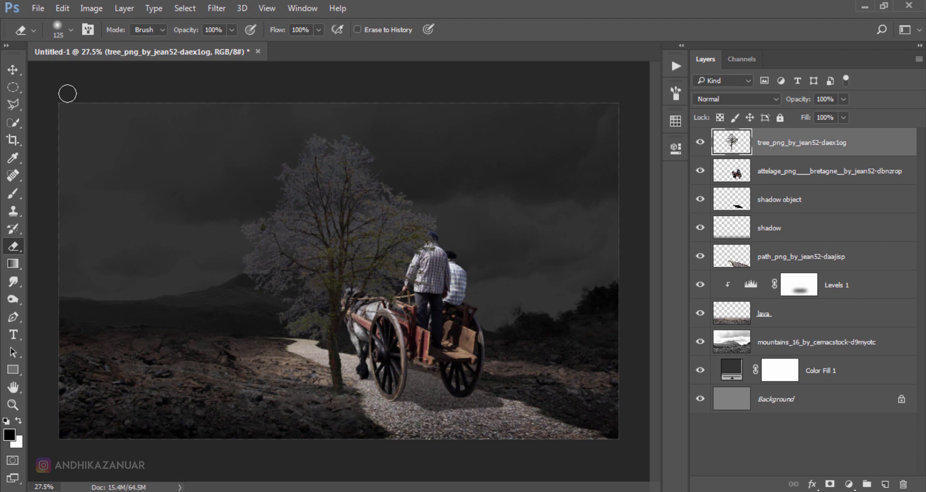
key(v)
drag(354, 210, 209, 223)
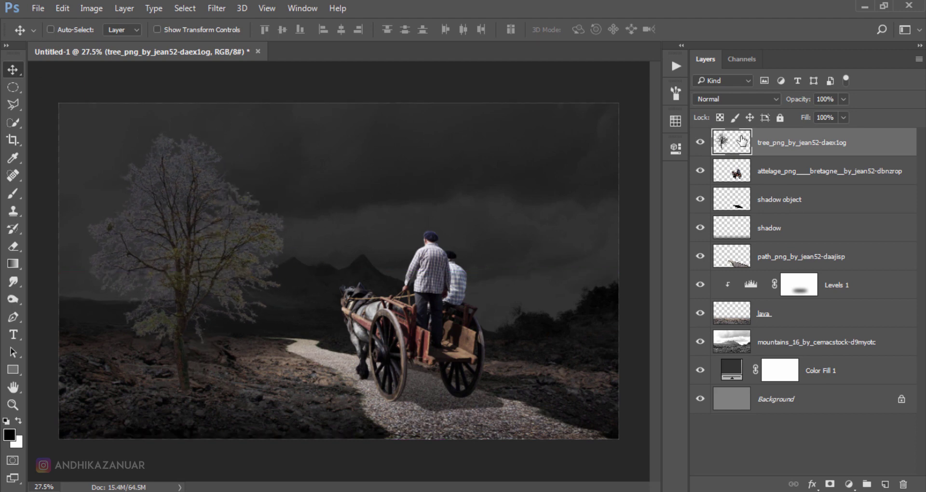
key(ctrl+l)
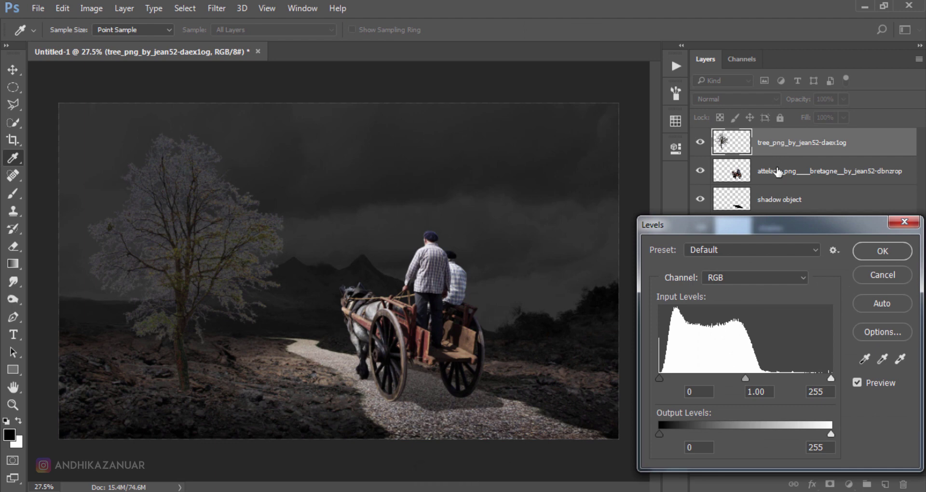
- Darken the tree in Levels by raising the black input to 31
drag(658, 379, 681, 381)
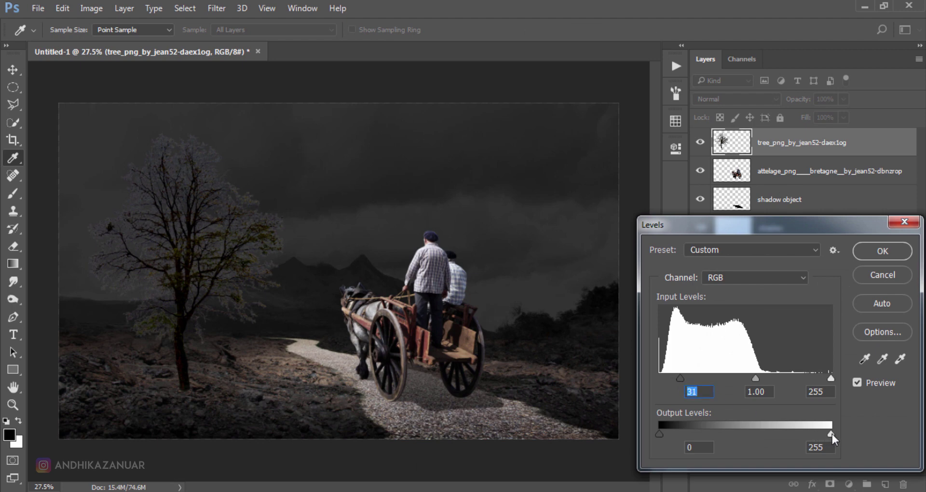
click(834, 433)
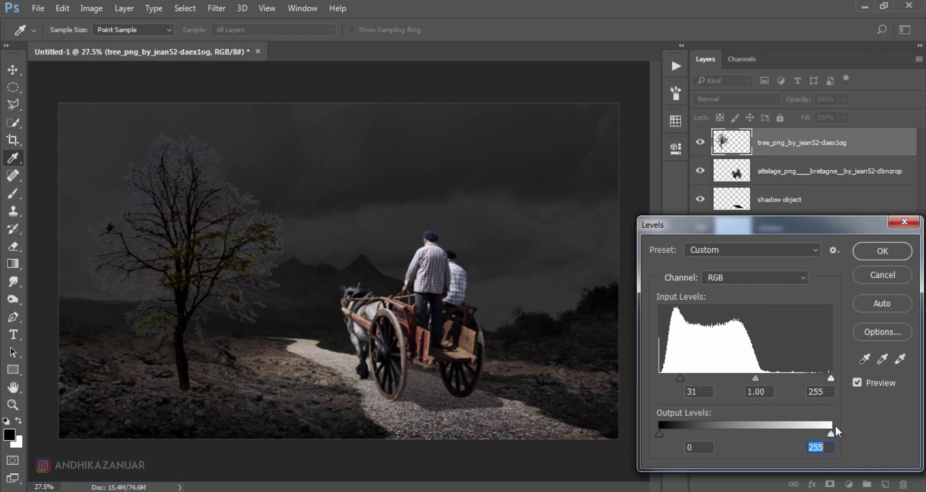
click(857, 383)
click(875, 251)
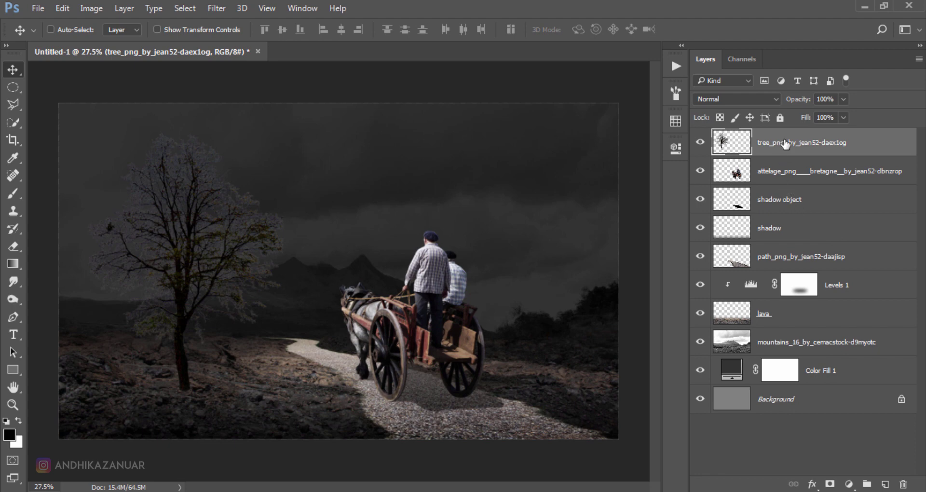
- Fully desaturate the tree with Hue/Saturation at Saturation -100
key(ctrl+u)
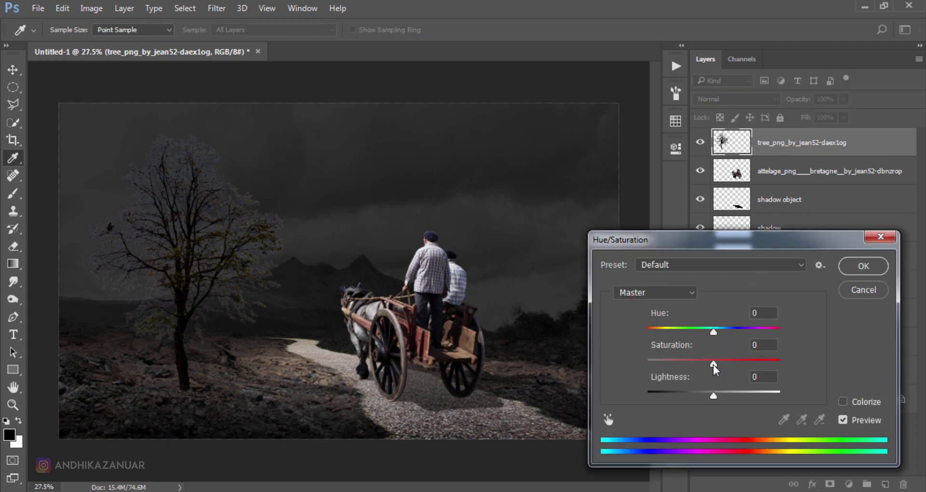
drag(713, 363, 613, 361)
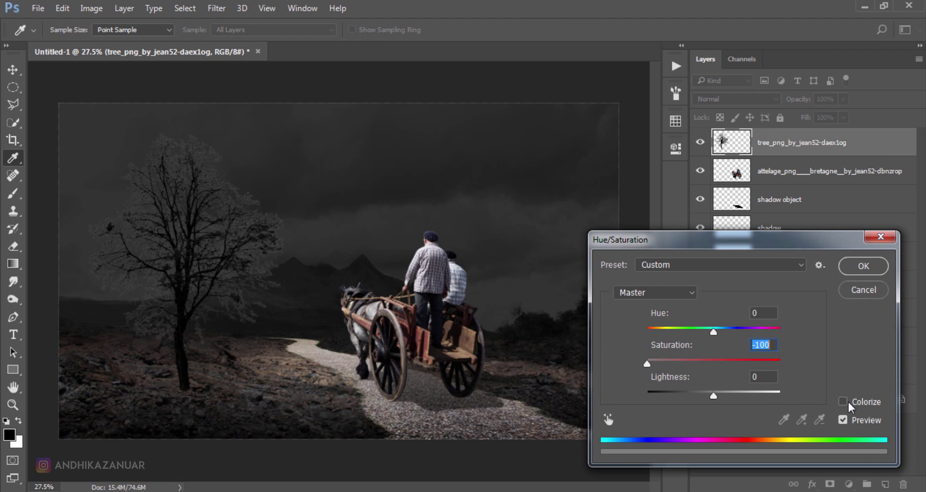
click(843, 419)
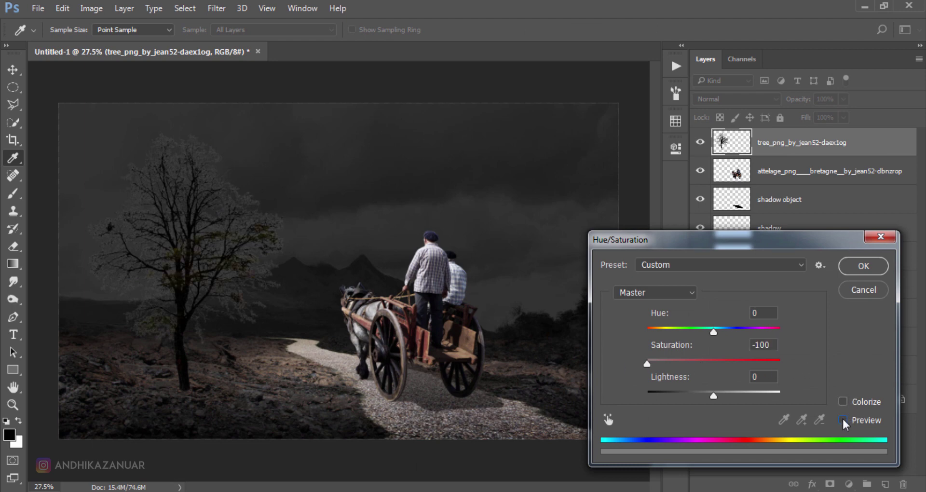
click(862, 268)
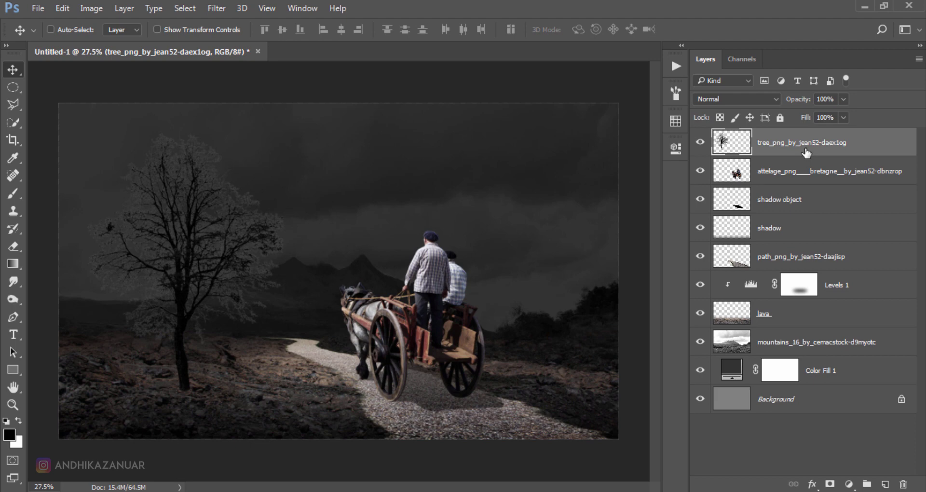
key(ctrl+t)
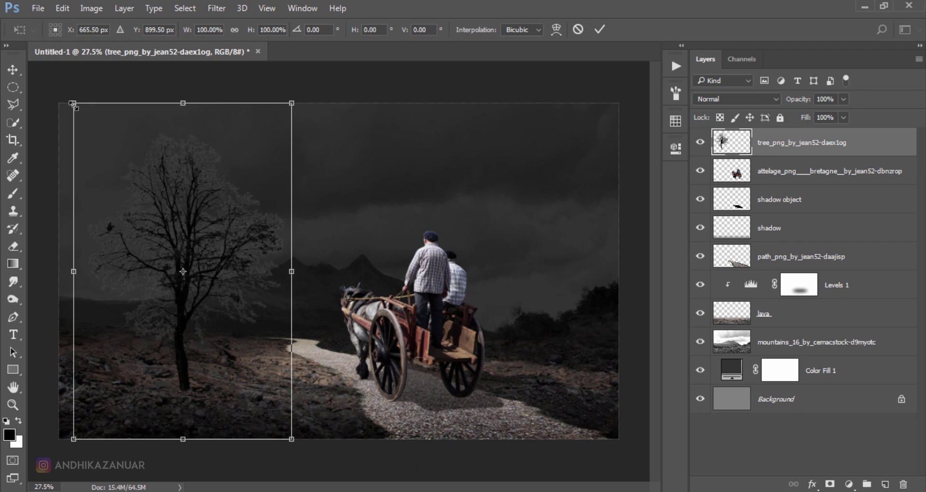
- Scale the tree down to about 21.4% near the path's far end
mouse_move(74, 104)
mouse_down()
mouse_move(178, 244)
mouse_move(271, 293)
mouse_up()
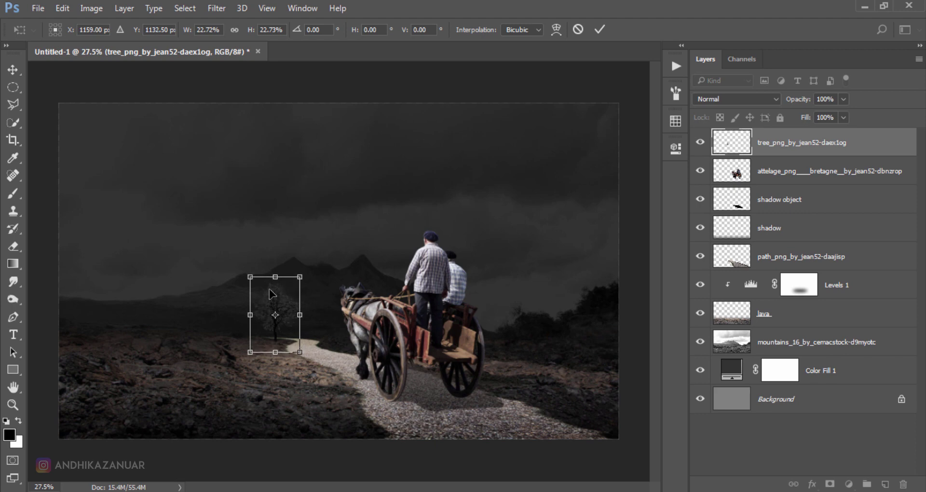
drag(270, 290, 270, 289)
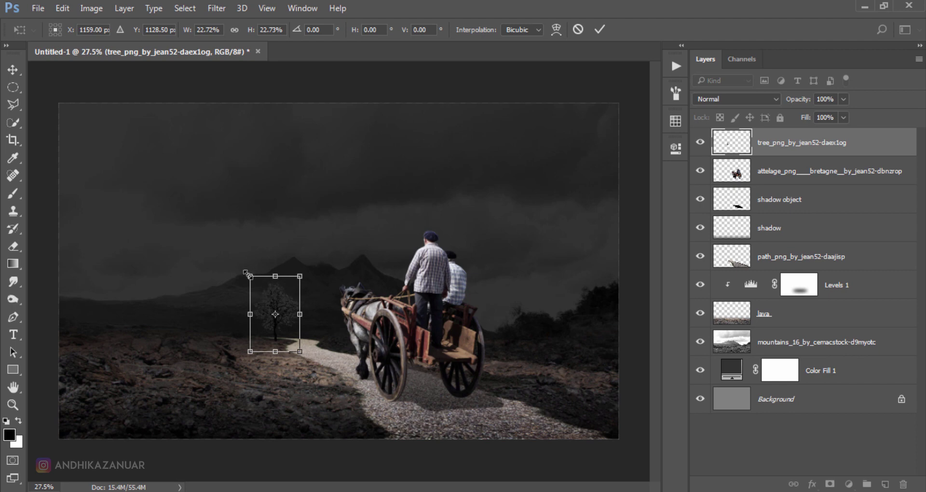
drag(246, 273, 251, 277)
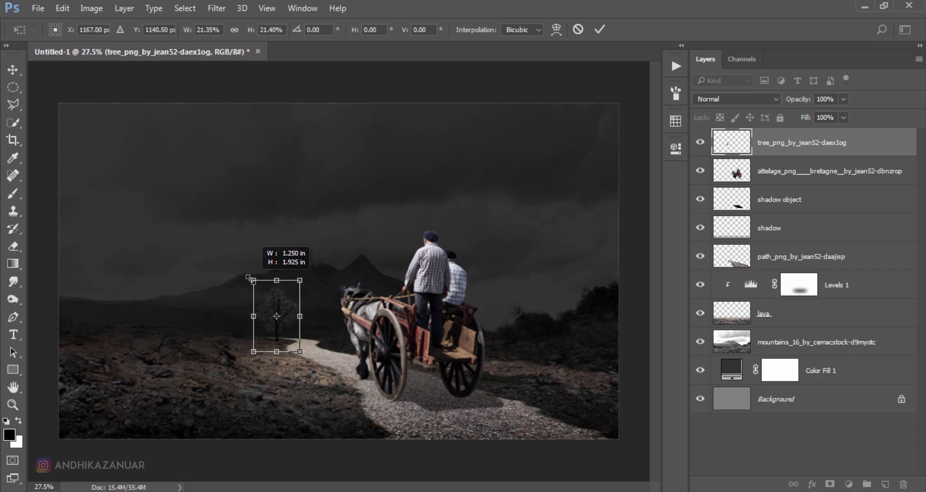
click(602, 29)
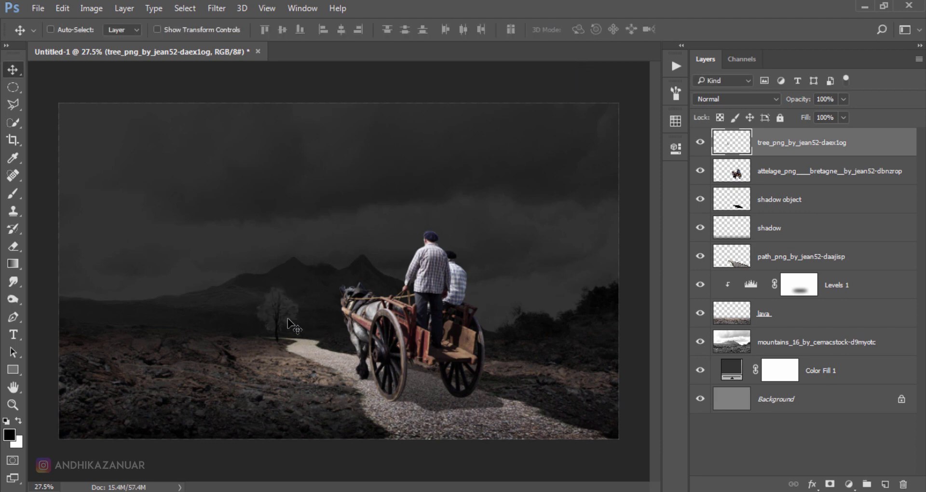
- Rename the tree layer to 'tree_png 1'
double_click(793, 143)
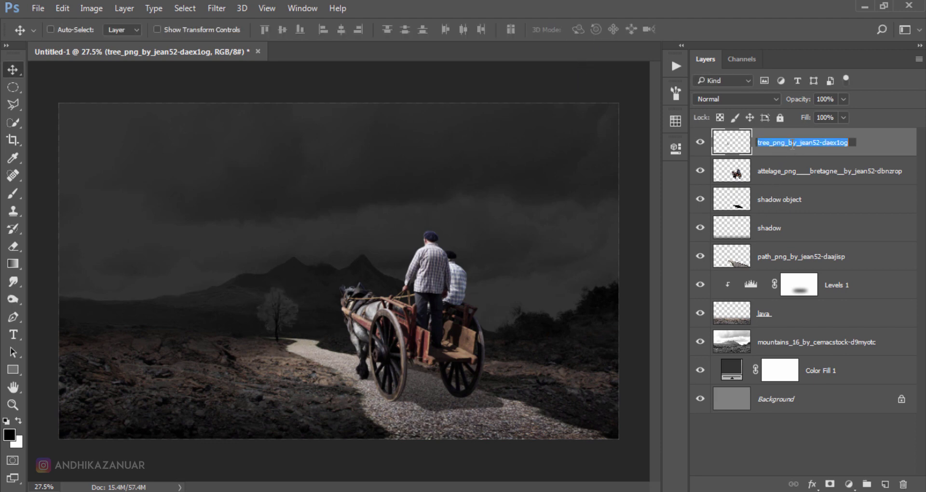
drag(786, 143, 870, 142)
text(1)
key(Return)
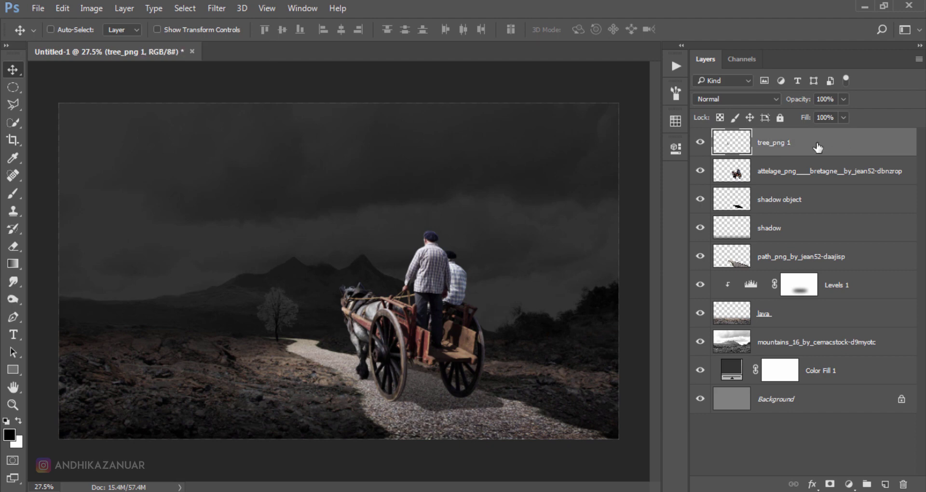
- Place the tree PNG again as an embedded image and commit it
click(38, 9)
click(91, 260)
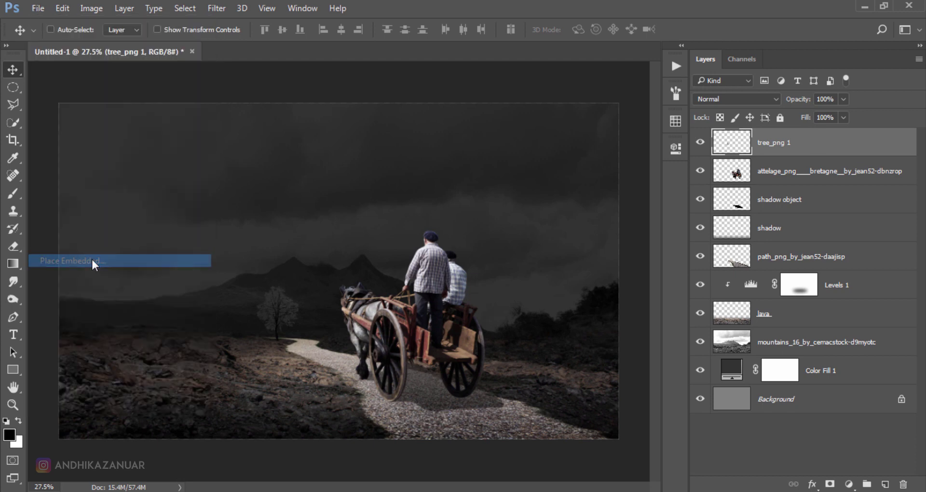
click(292, 212)
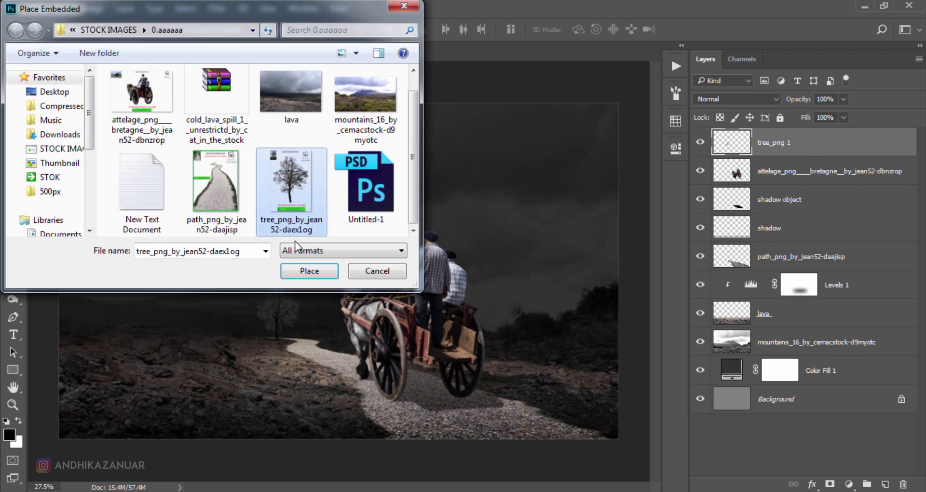
click(307, 268)
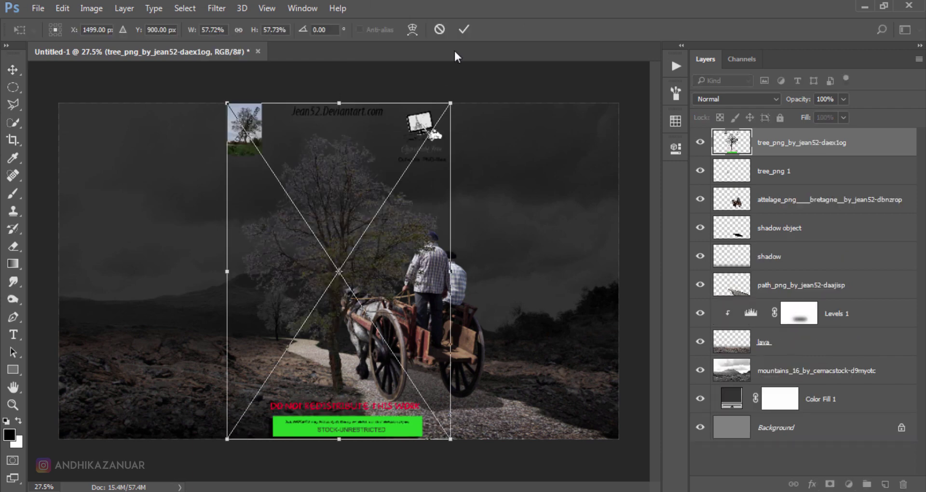
click(463, 29)
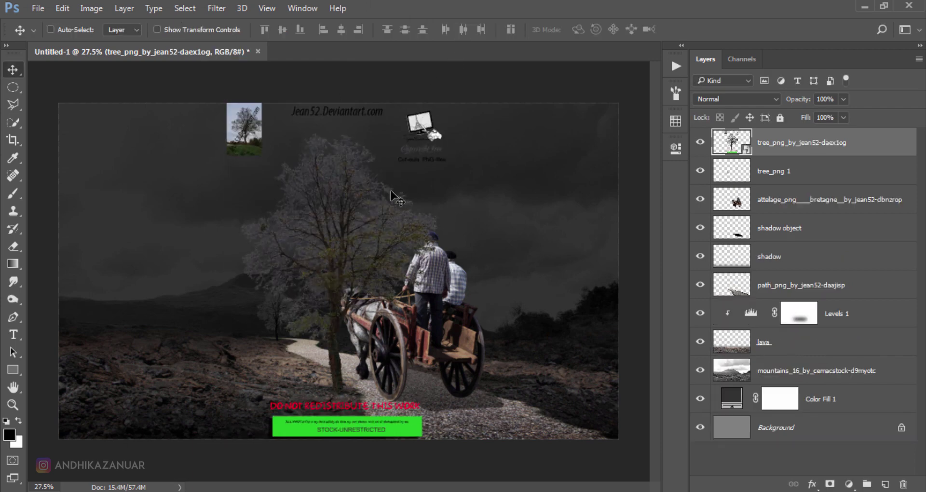
- Rasterize the new tree layer and rename it 'tree_png 2'
right_click(774, 149)
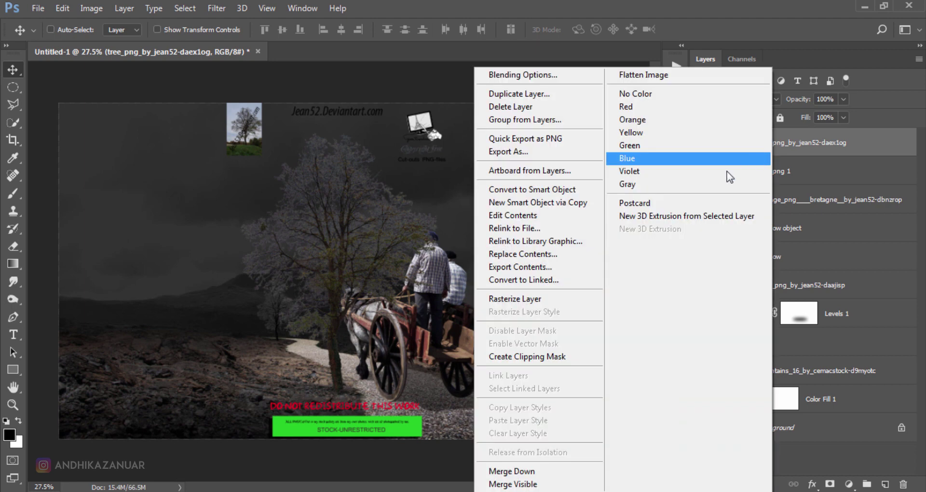
click(563, 296)
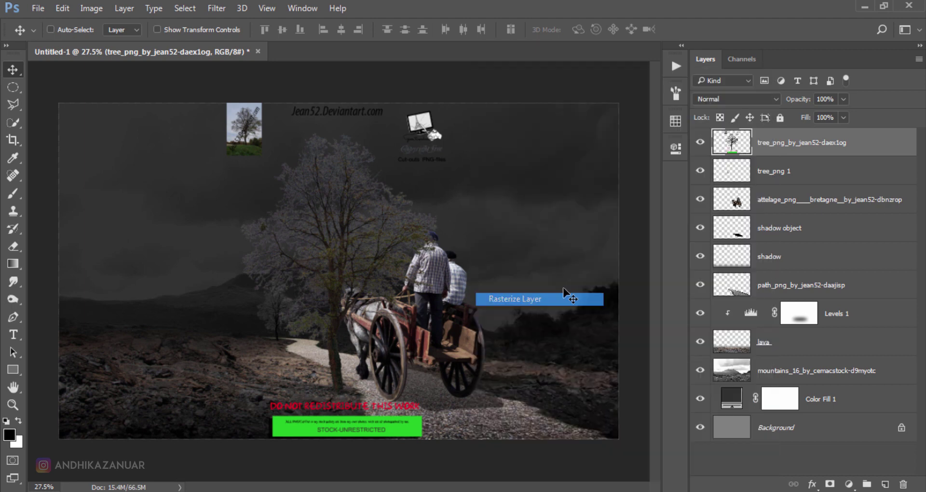
double_click(787, 143)
click(787, 144)
drag(787, 143, 857, 145)
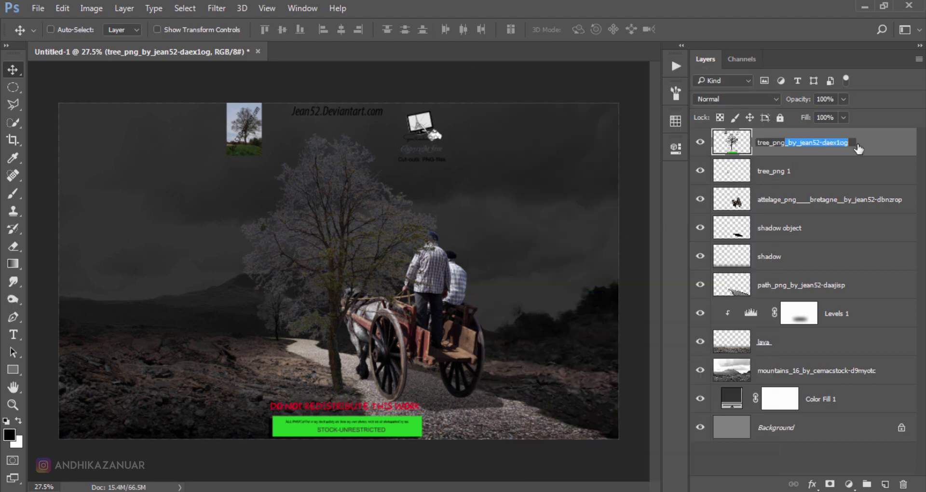
key(BackSpace)
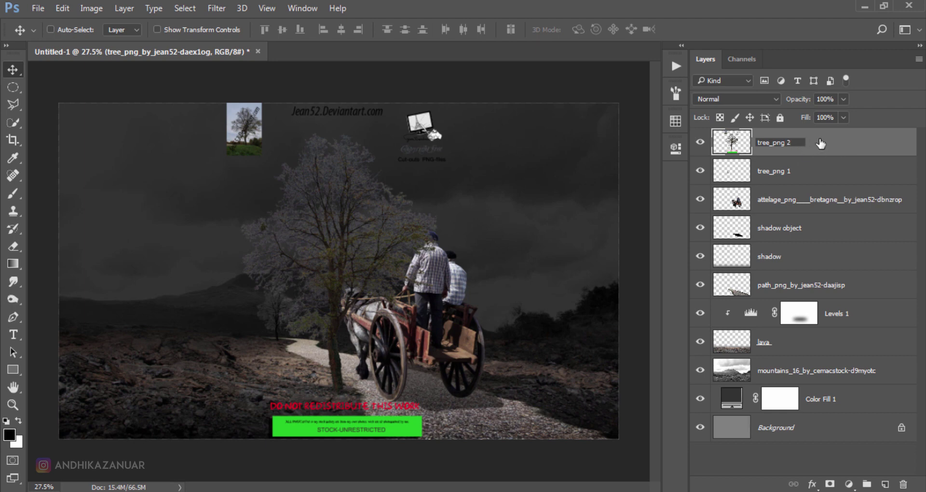
key(Return)
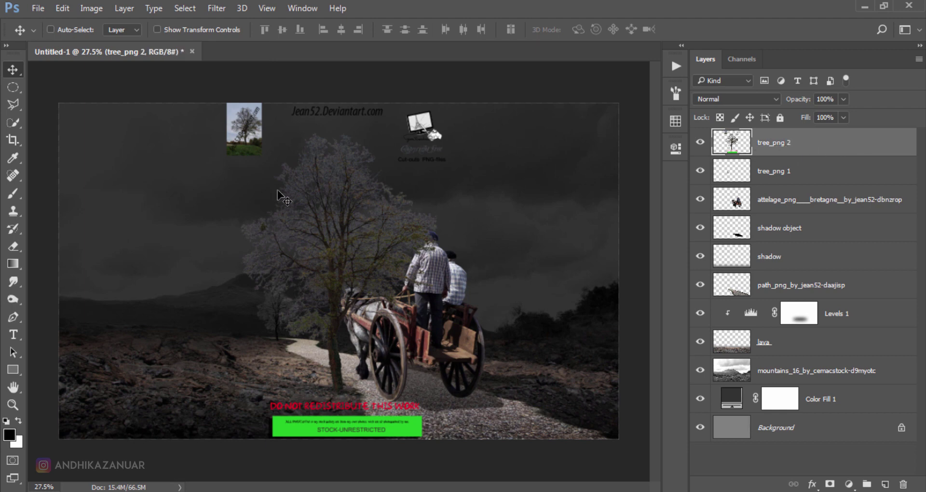
click(14, 248)
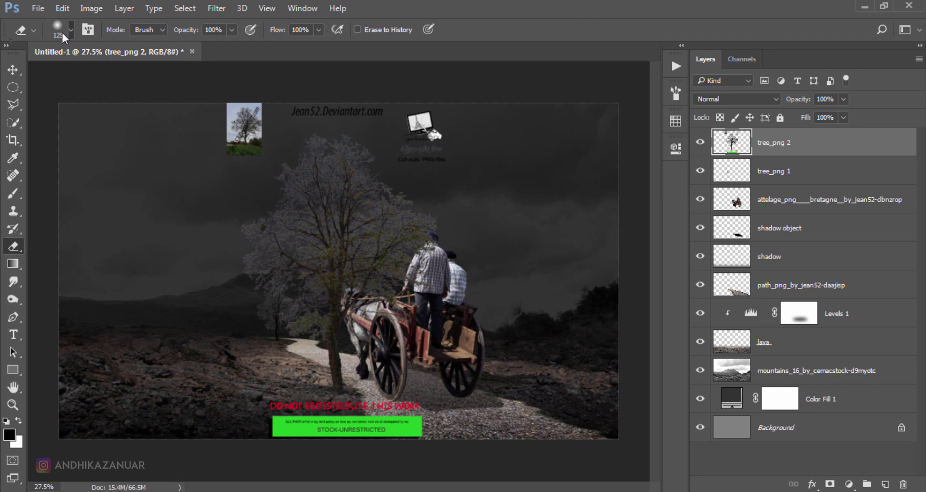
- Erase the watermark text, thumbnails and banner from the large tree with a hard round eraser
click(62, 30)
click(60, 141)
click(414, 114)
mouse_move(413, 114)
mouse_down()
mouse_move(256, 97)
mouse_move(256, 143)
mouse_move(234, 92)
mouse_up()
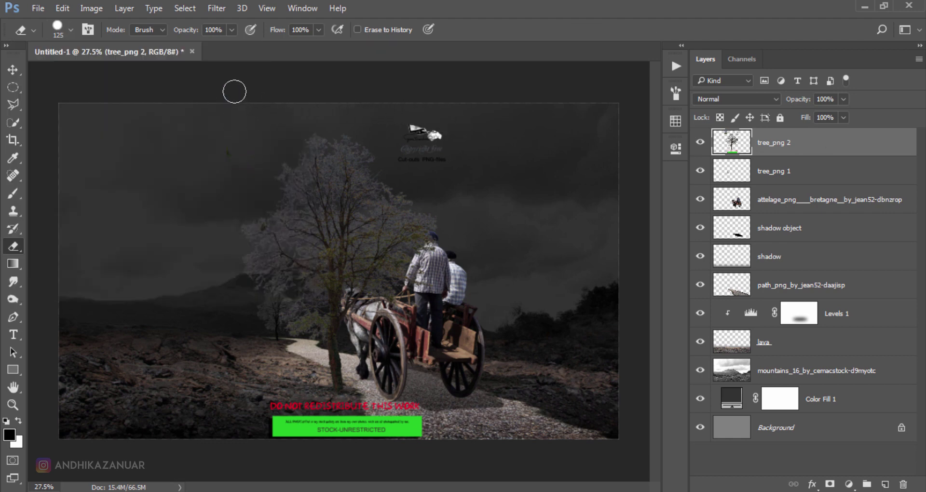
mouse_move(420, 120)
mouse_down()
mouse_move(403, 154)
mouse_move(449, 164)
mouse_up()
mouse_move(424, 403)
mouse_down()
mouse_move(285, 405)
mouse_move(310, 423)
mouse_move(451, 416)
mouse_move(241, 431)
mouse_up()
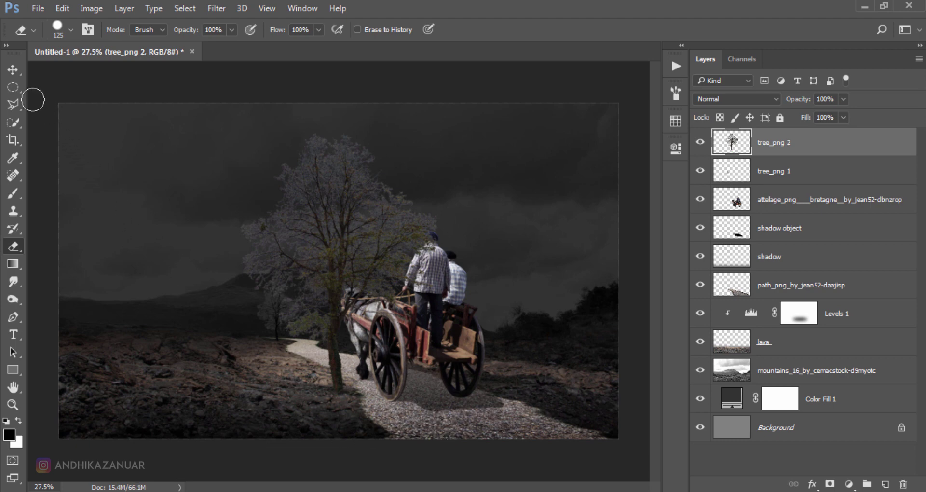
- Move the large tree to the left of the path
click(19, 75)
drag(353, 173, 270, 174)
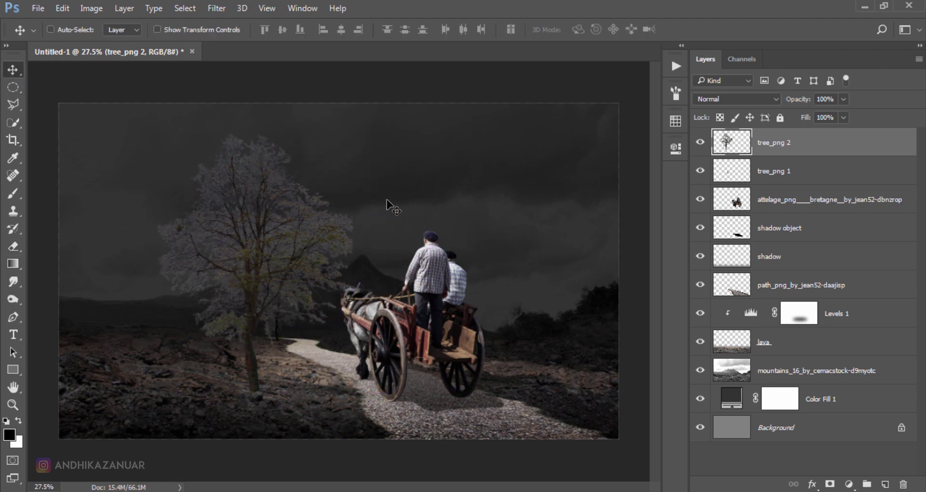
key(ctrl+l)
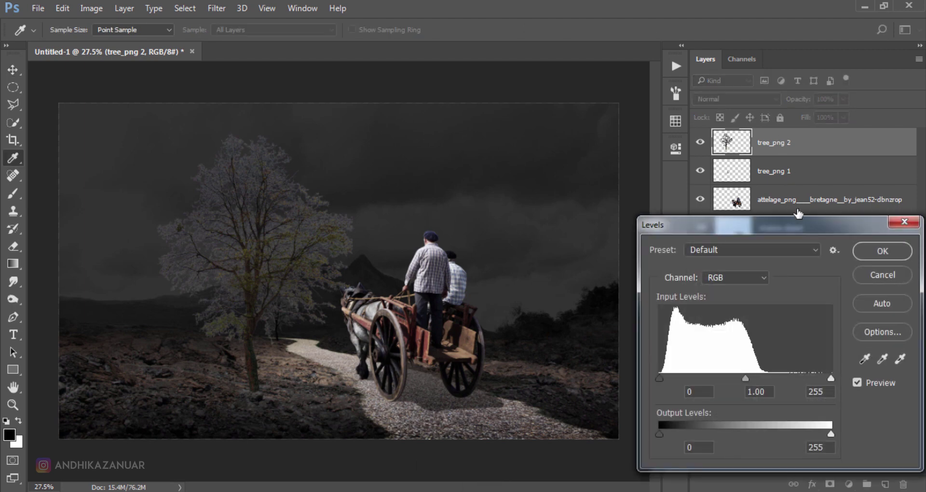
- Darken the large tree in Levels by setting output white to 120
drag(830, 432, 740, 425)
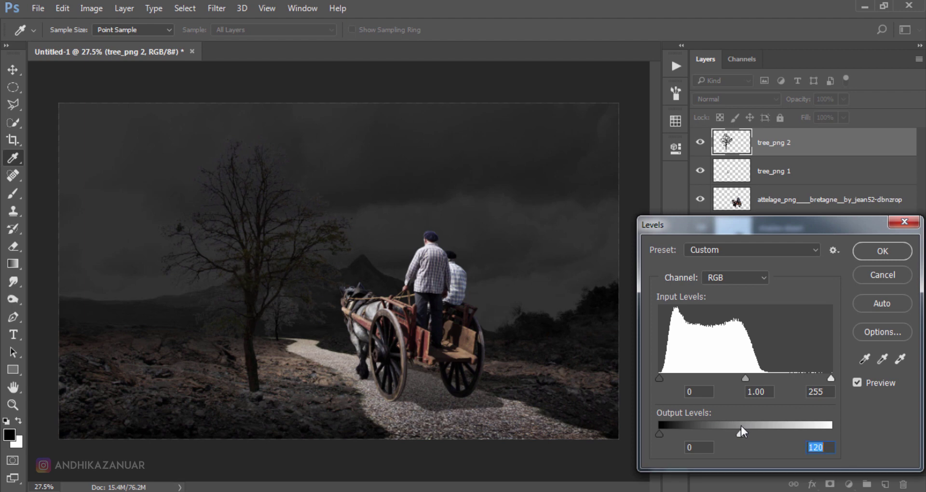
click(855, 382)
click(864, 255)
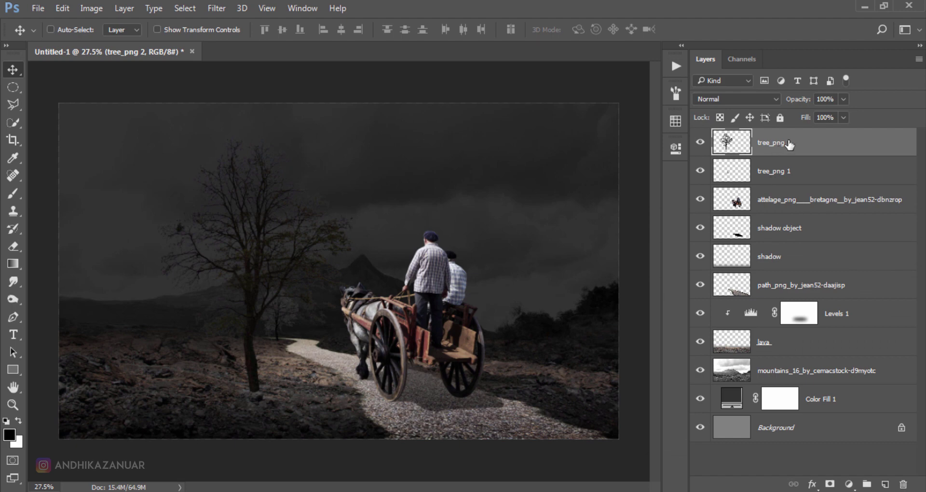
- Desaturate the large tree completely with Saturation -100
key(ctrl+u)
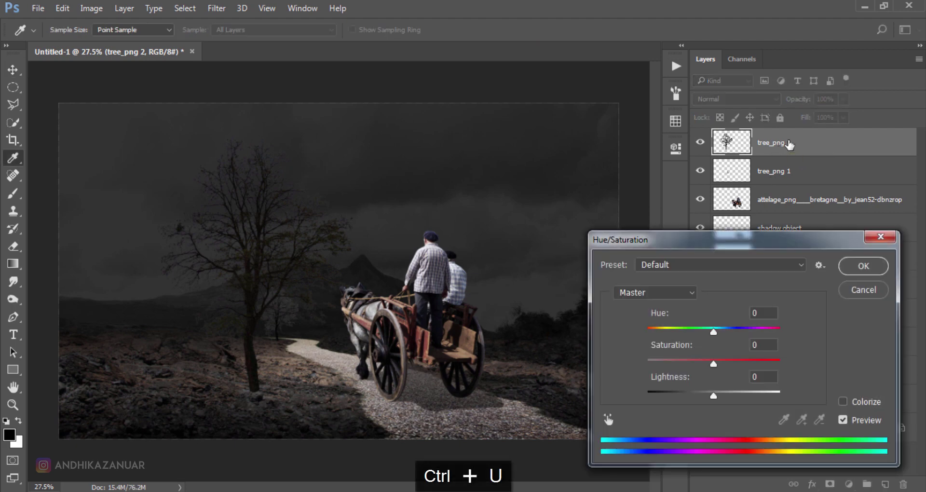
drag(713, 363, 619, 359)
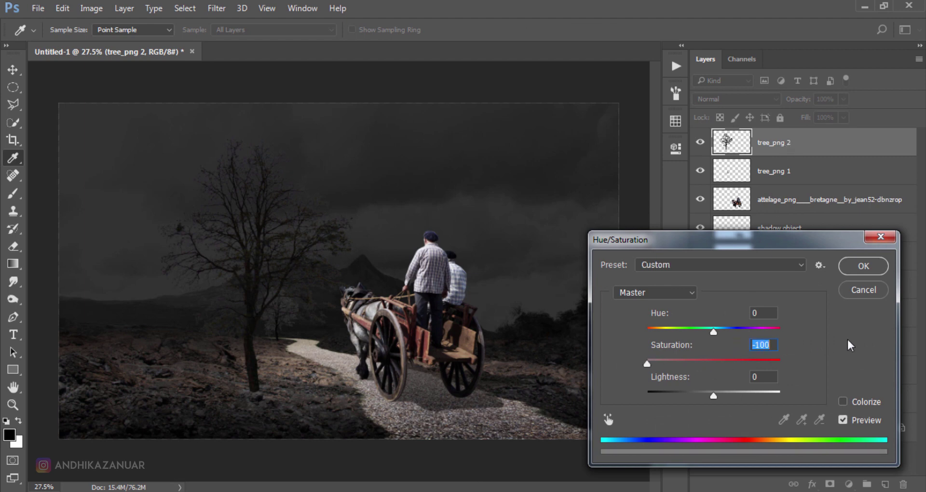
click(861, 267)
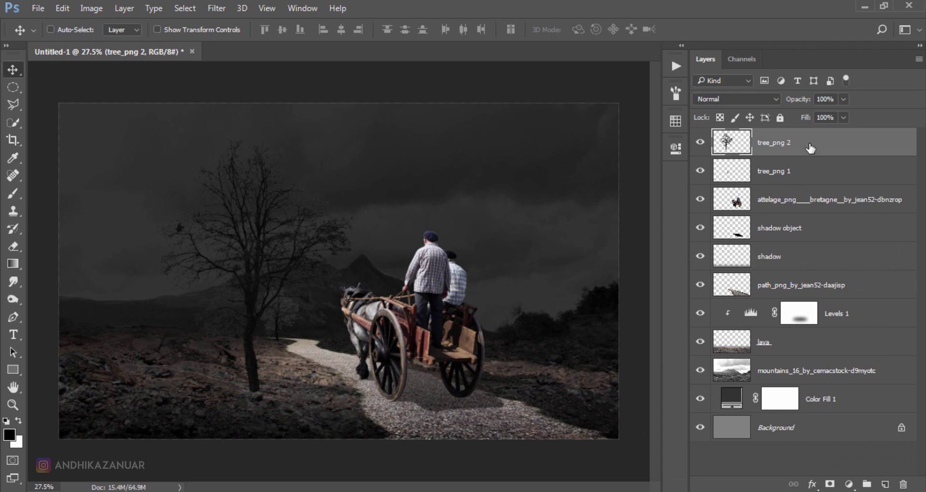
key(ctrl+t)
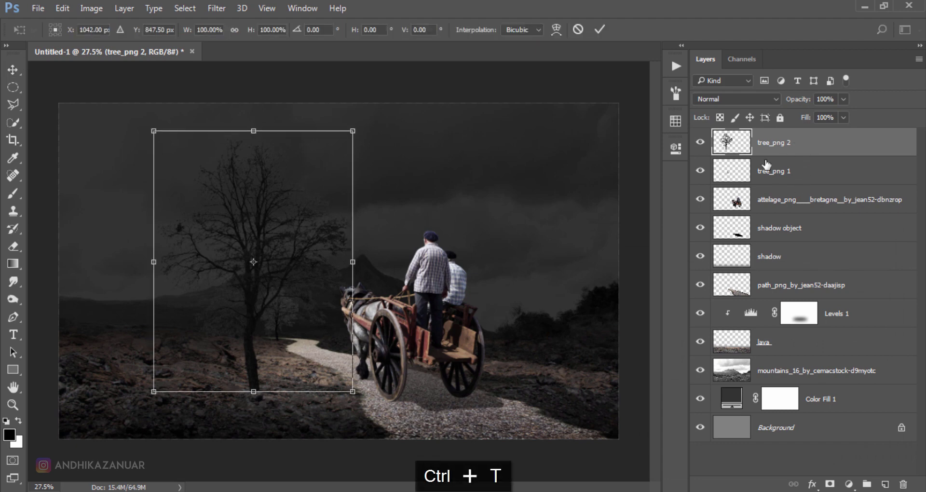
- Move tree_png 2 to the right edge, enlarge it to 112.37%, and tilt it -11.45°
drag(273, 228, 631, 181)
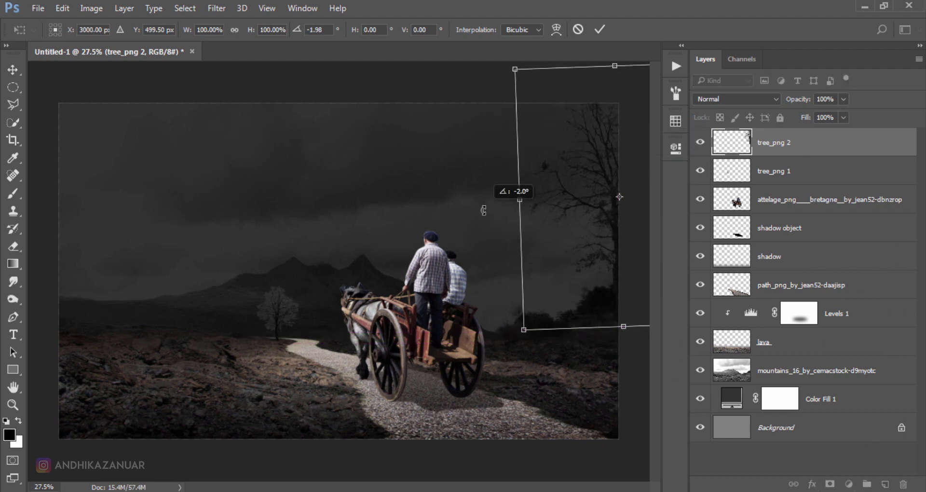
drag(483, 203, 484, 208)
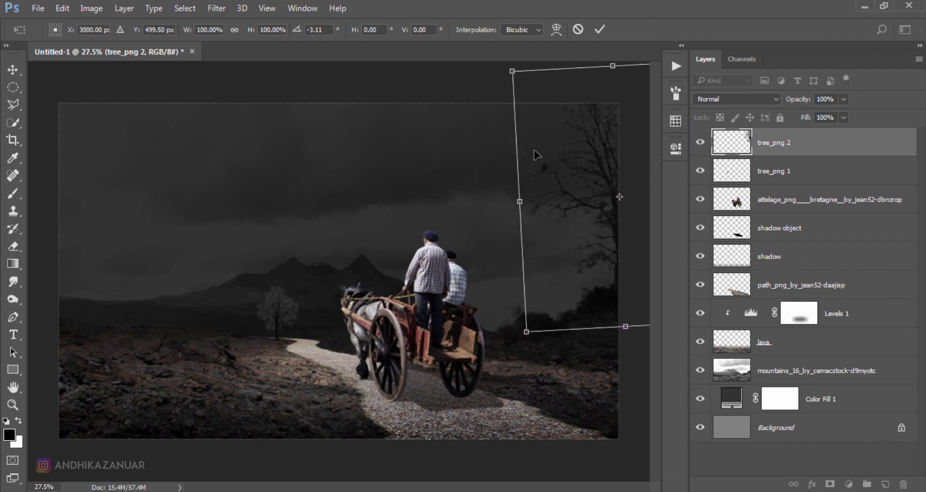
drag(511, 71, 483, 50)
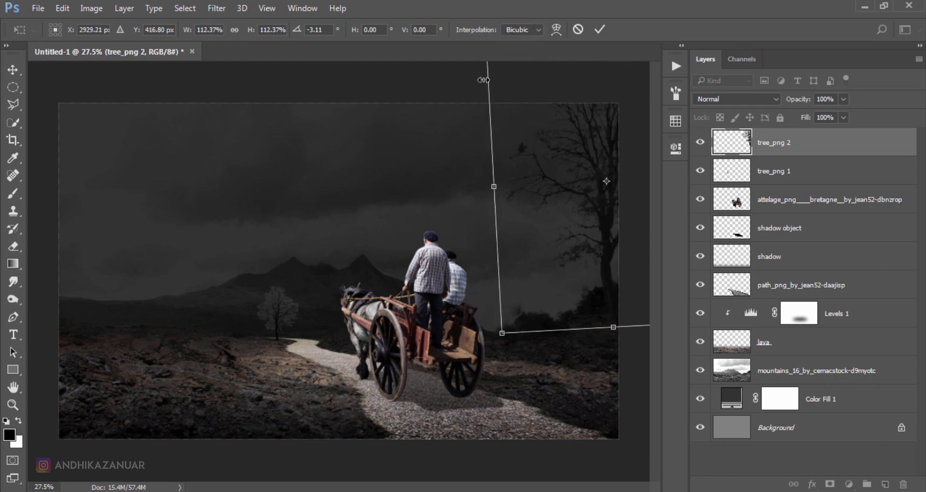
drag(463, 204, 461, 220)
drag(574, 234, 579, 235)
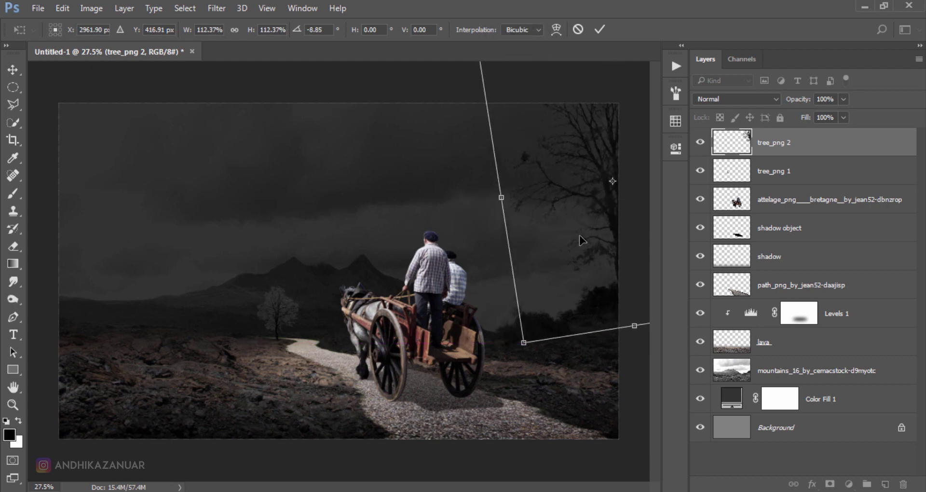
drag(493, 250, 495, 256)
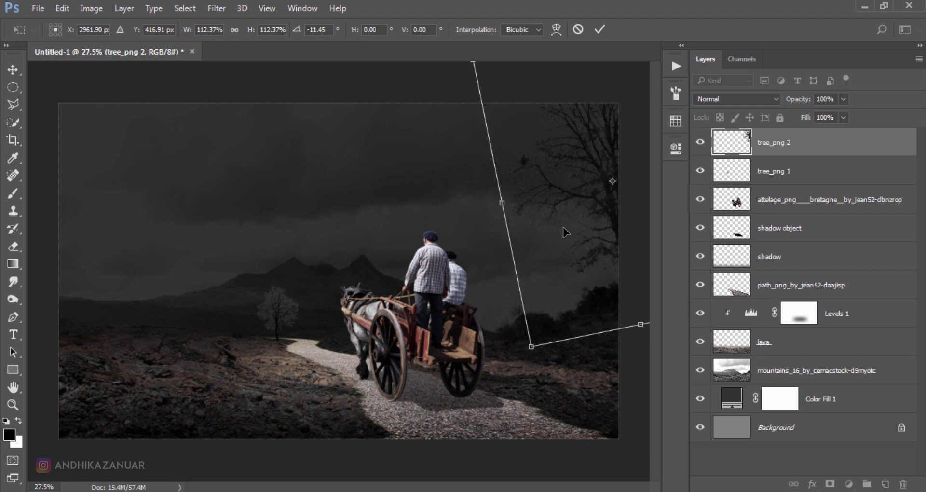
drag(564, 228, 566, 227)
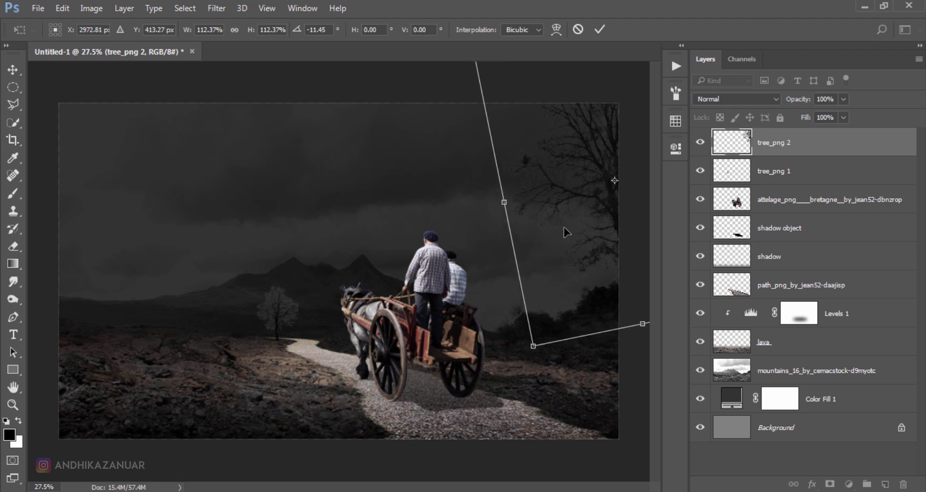
click(596, 32)
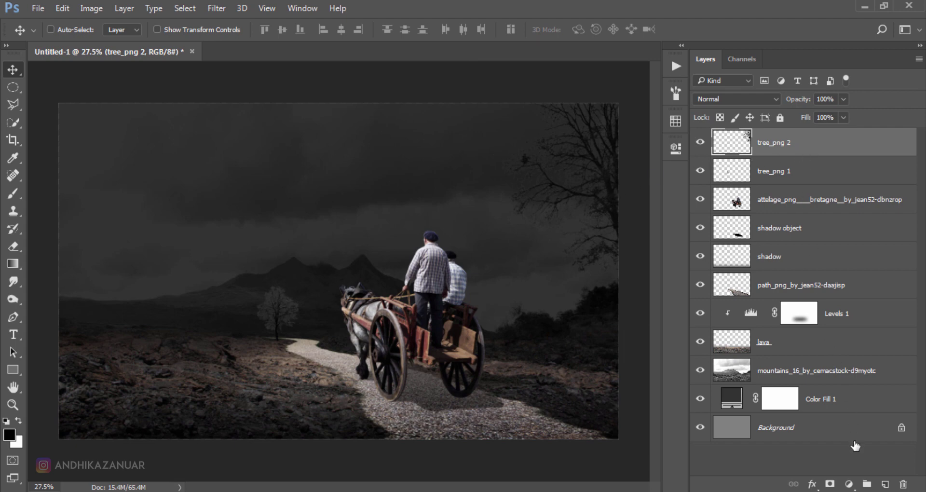
- Add a Gradient fill layer with Radial style
click(849, 483)
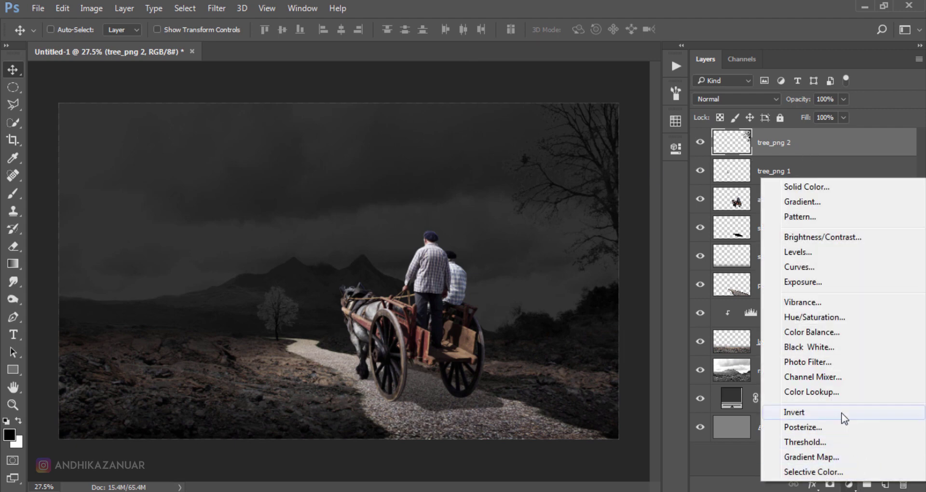
click(840, 202)
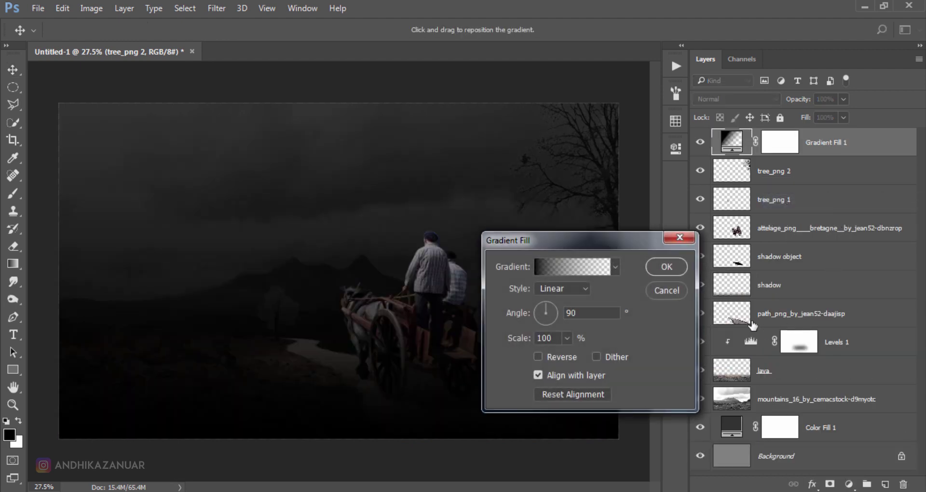
click(563, 288)
click(554, 312)
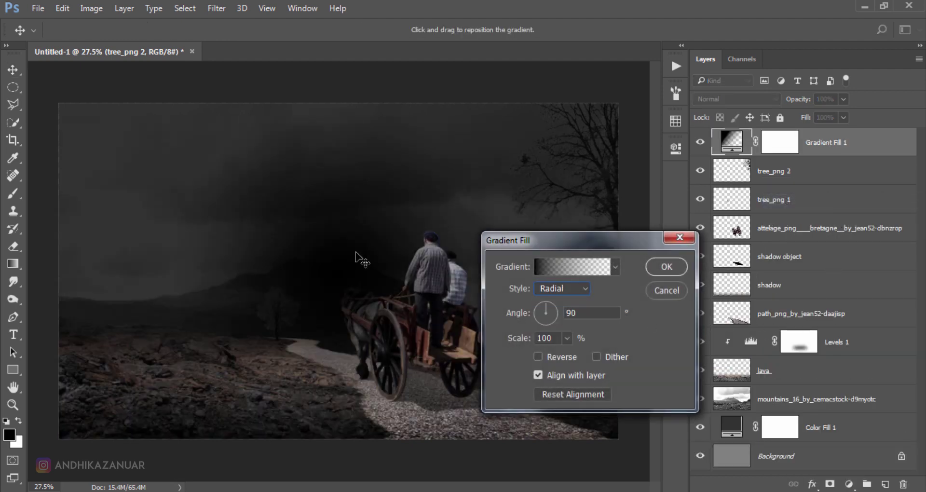
mouse_move(408, 273)
mouse_down()
mouse_move(273, 190)
mouse_move(252, 213)
mouse_up()
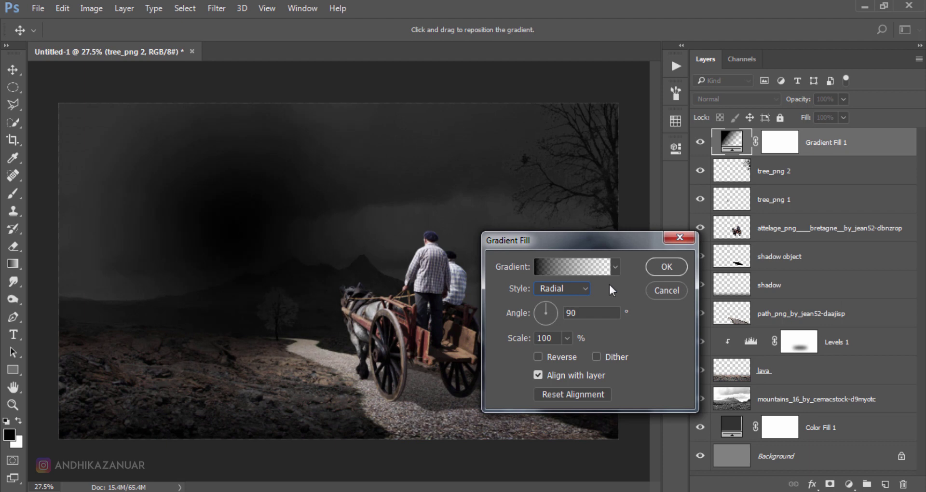
- Edit the gradient to run from white to transparent
click(592, 269)
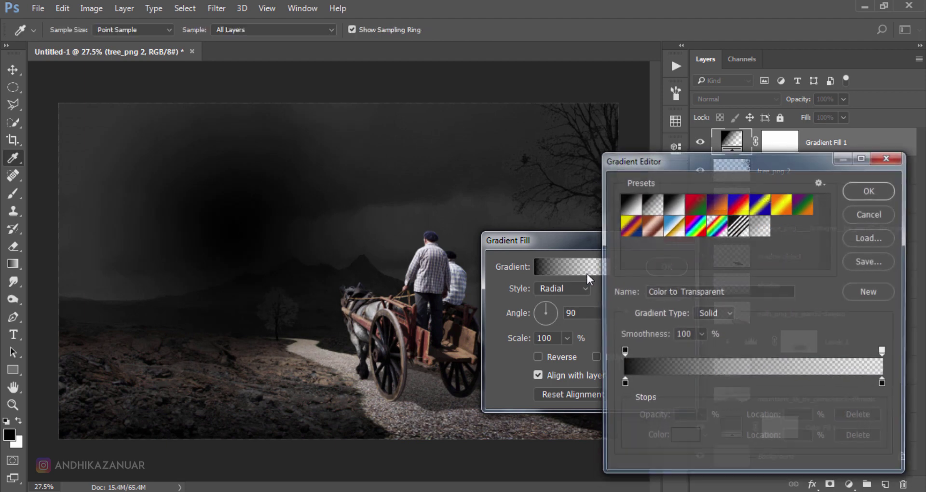
click(884, 384)
click(852, 436)
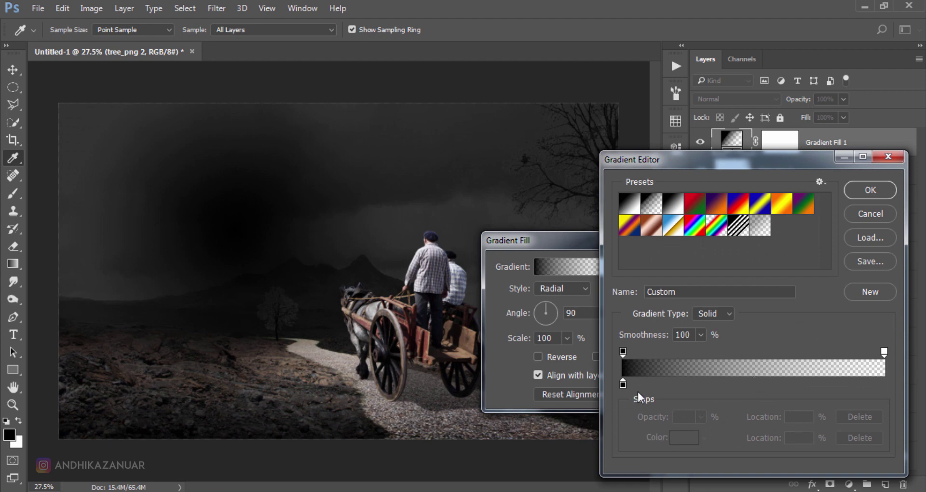
click(622, 383)
click(676, 434)
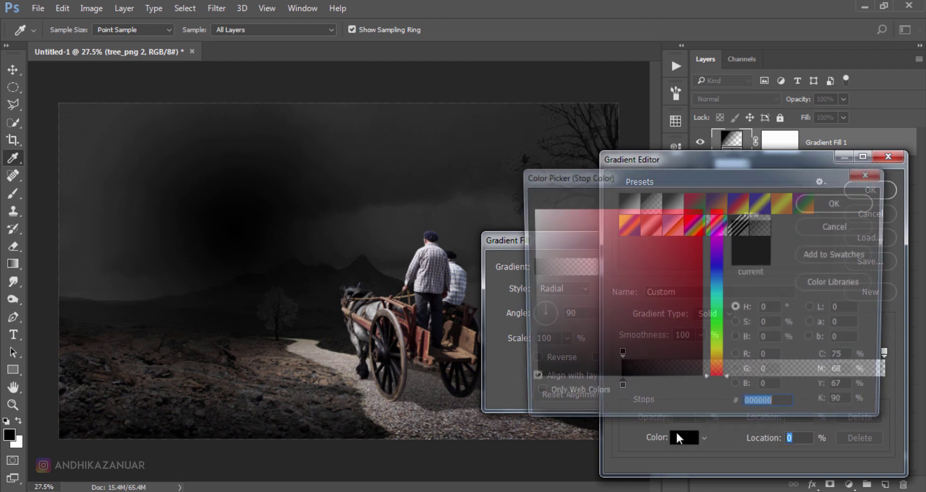
click(529, 209)
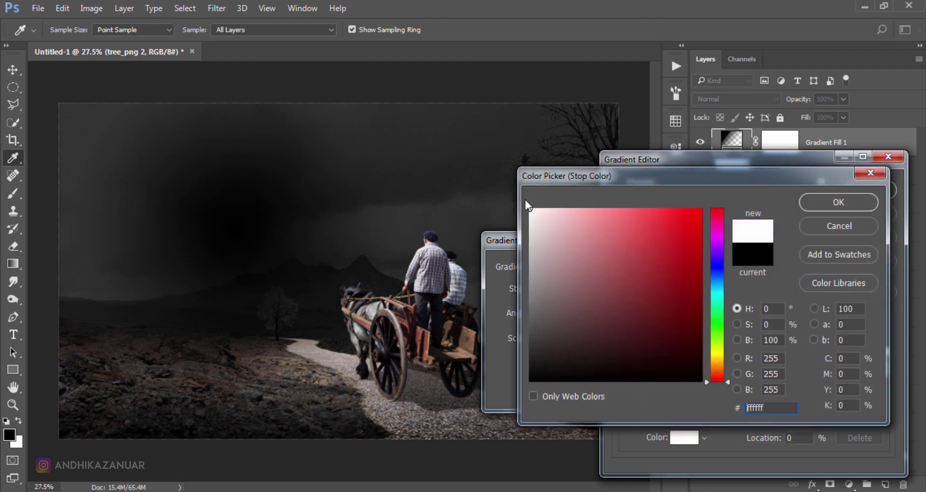
click(819, 203)
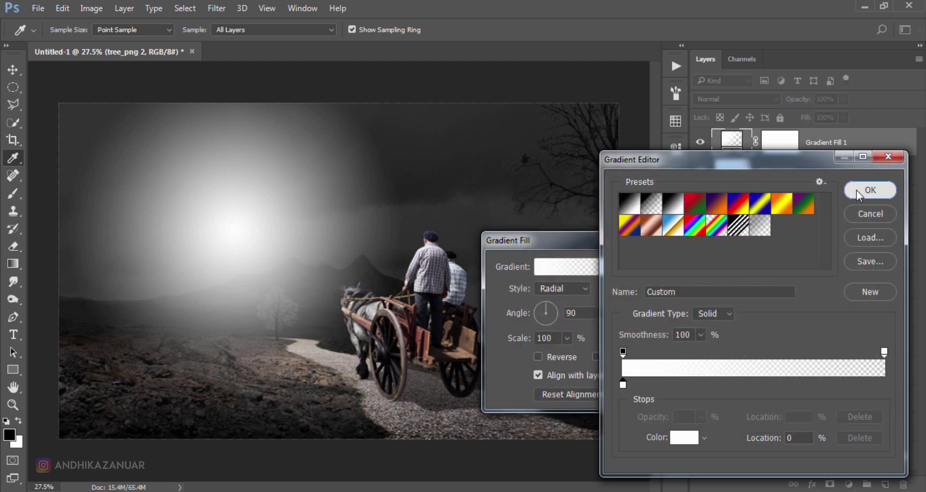
click(857, 190)
- Set the gradient angle to 31° and scale to 159%, centring the glow in the upper sky
double_click(578, 313)
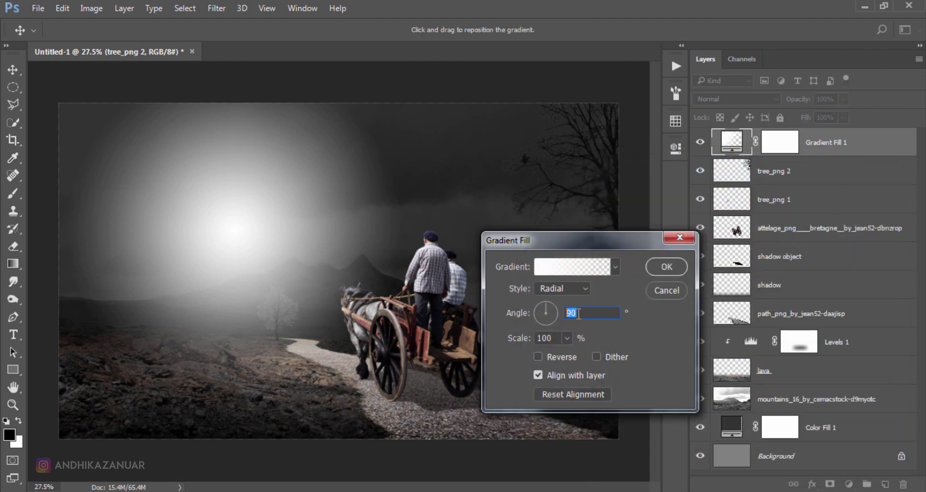
text(31)
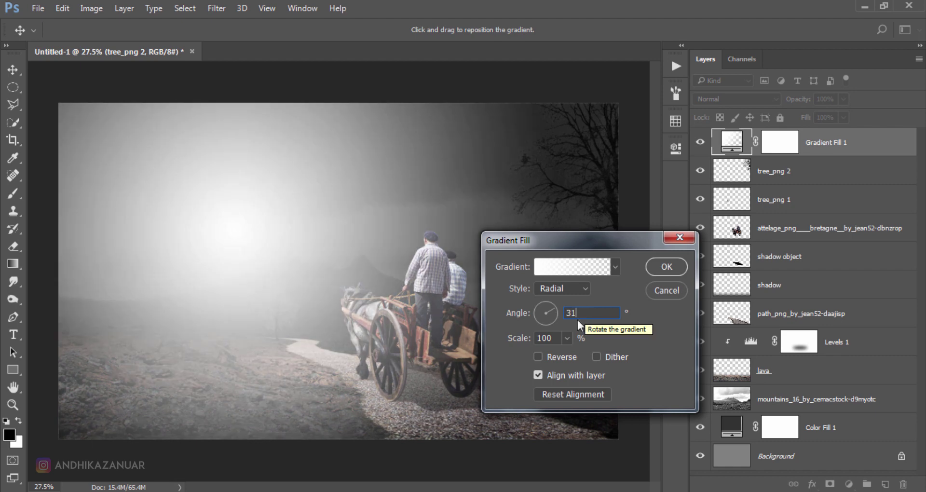
double_click(552, 337)
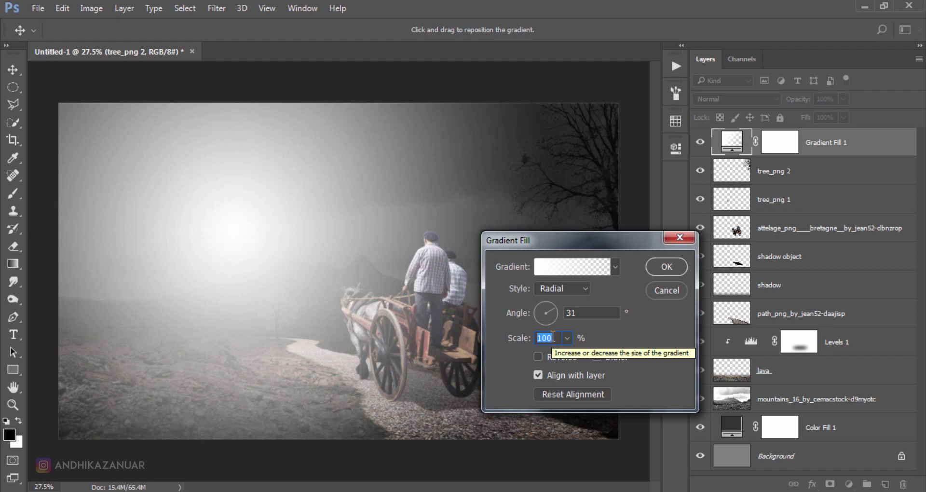
text(159)
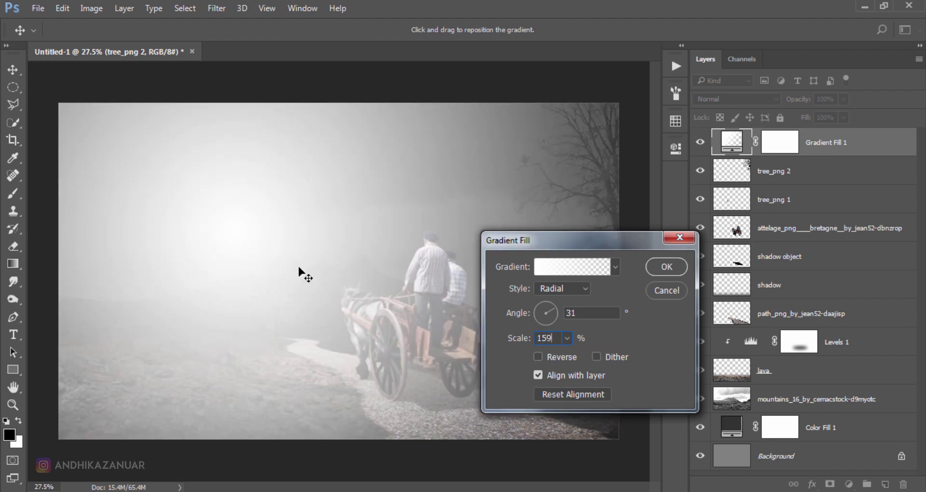
drag(248, 240, 239, 87)
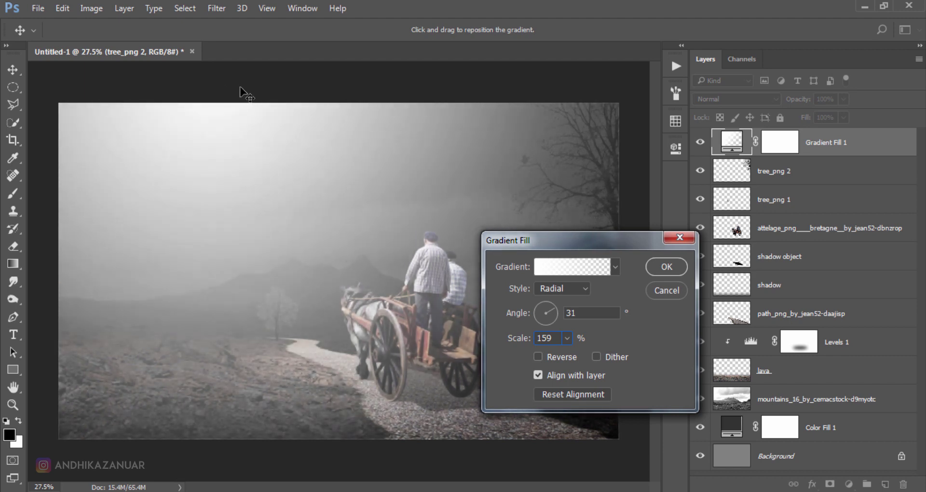
- Apply the gradient fill and blend it as Linear Dodge (Add) at 61% opacity
click(665, 266)
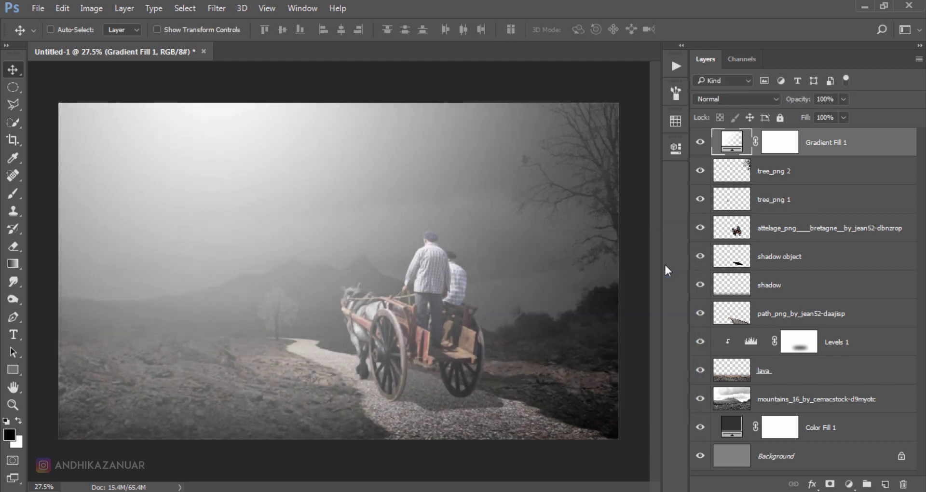
click(739, 99)
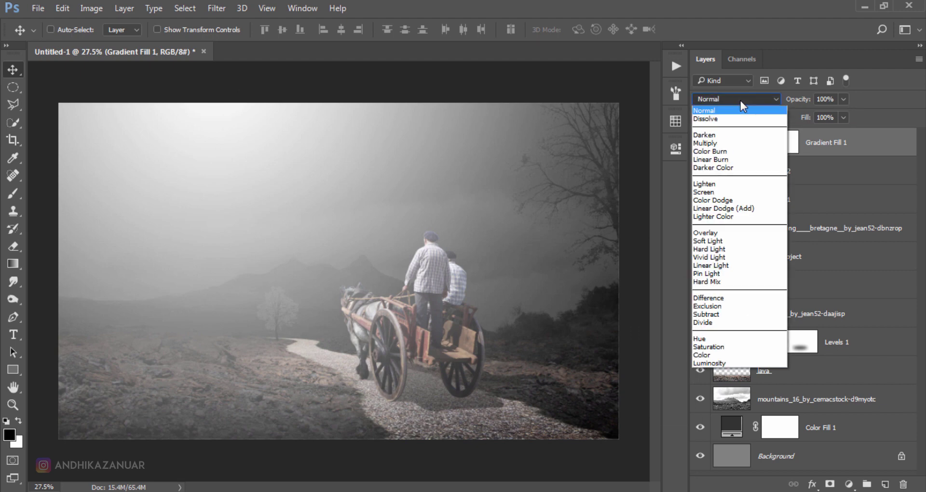
click(742, 208)
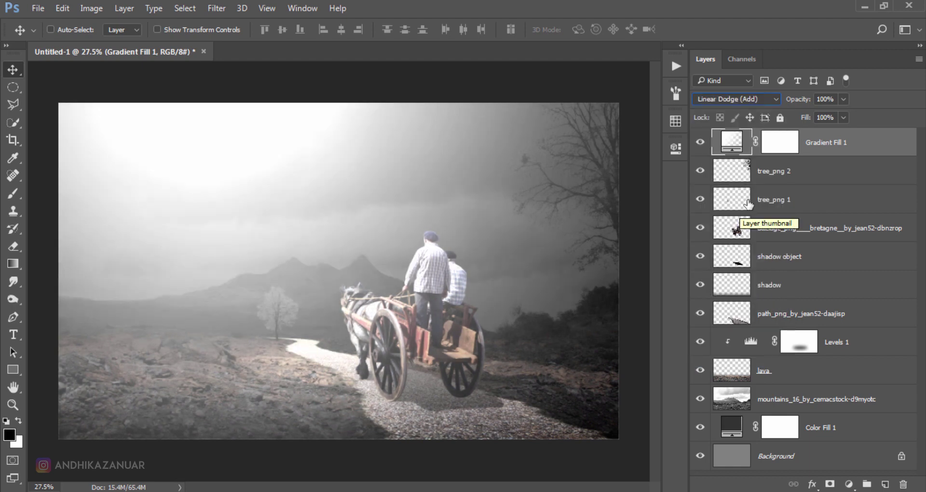
click(843, 100)
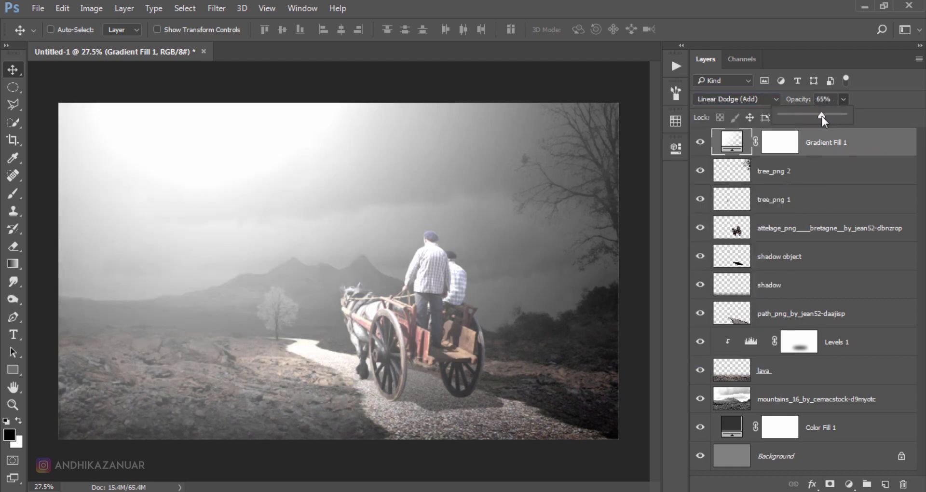
drag(821, 117, 818, 116)
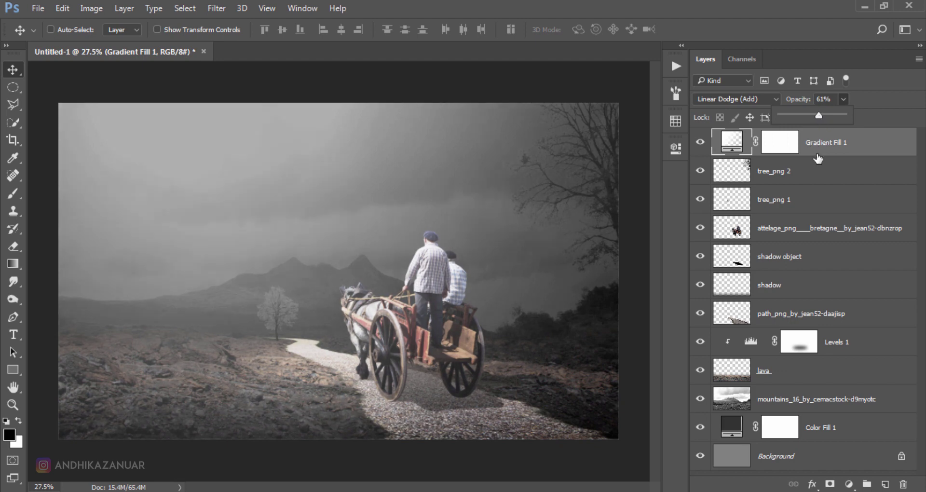
click(818, 159)
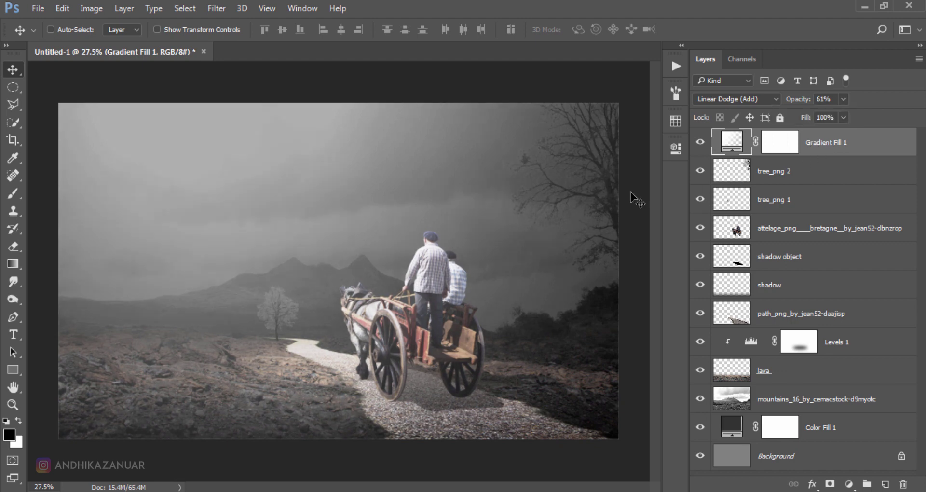
- Reposition the Gradient Fill 1 glow upward into the sky
double_click(729, 145)
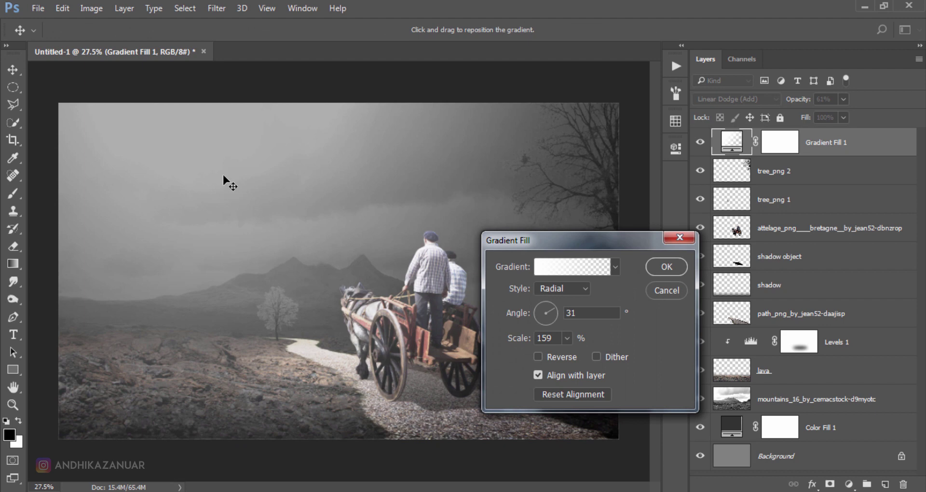
mouse_move(223, 176)
mouse_down()
mouse_move(226, 88)
mouse_move(234, 103)
mouse_up()
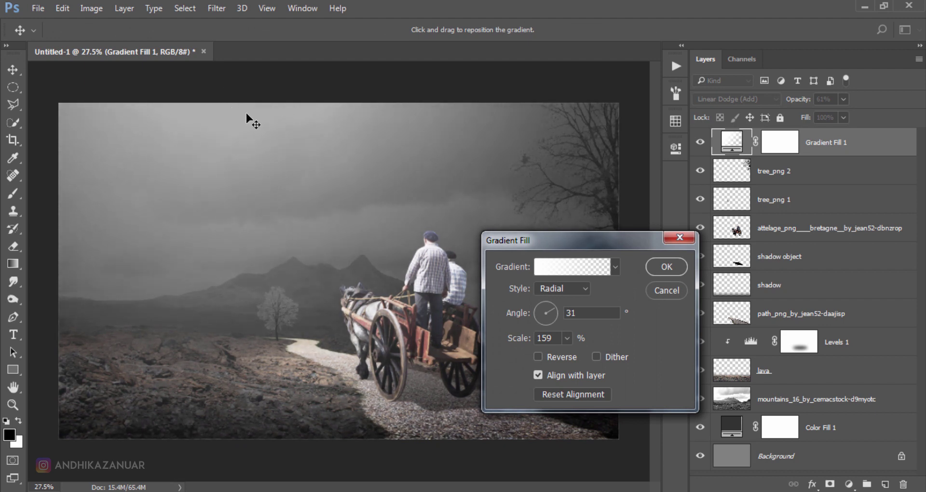
click(662, 266)
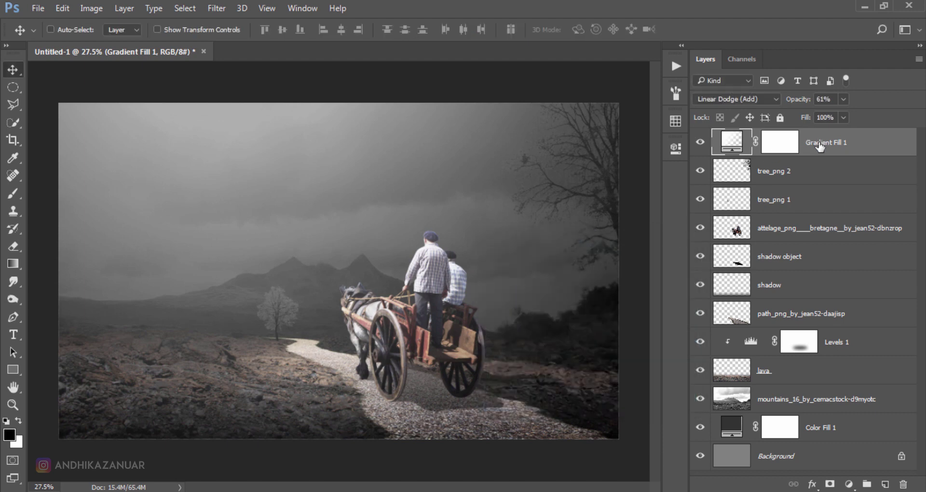
- Move Gradient Fill 1 below tree_png 2 and the attelage cart layer above it
drag(820, 146, 802, 160)
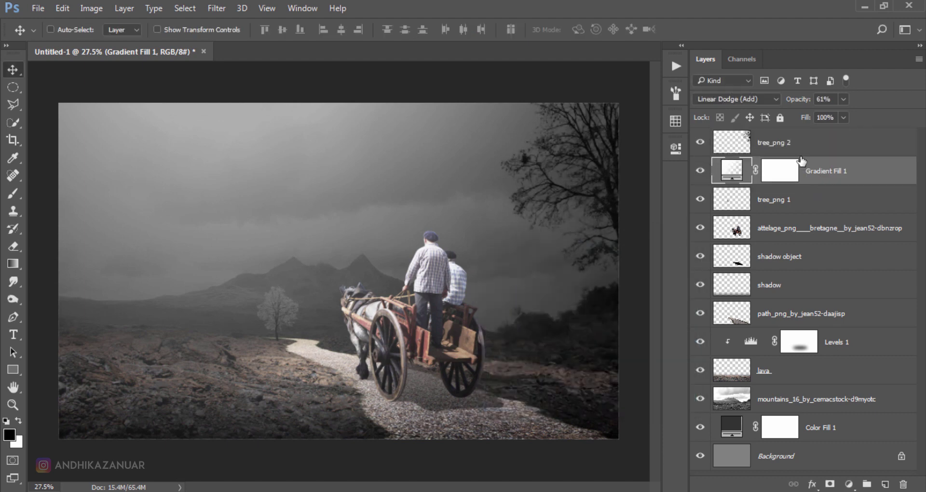
click(699, 142)
click(700, 142)
click(801, 230)
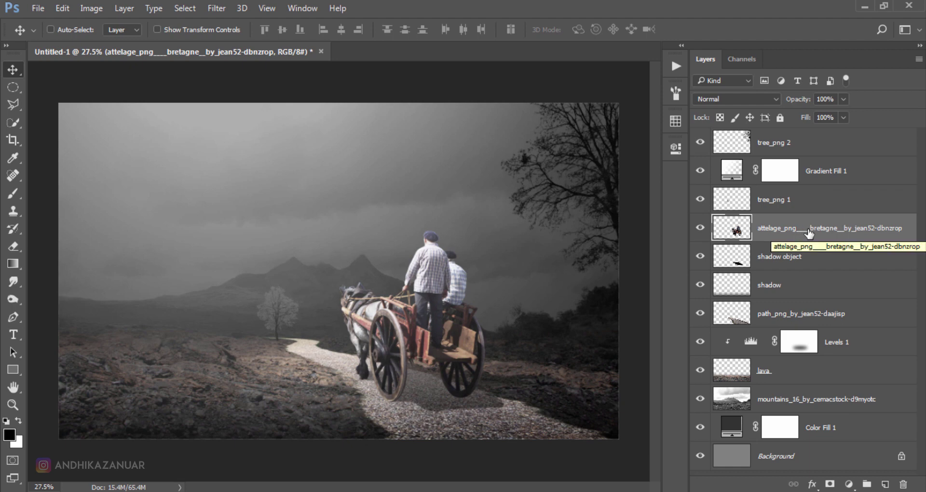
drag(809, 233, 815, 167)
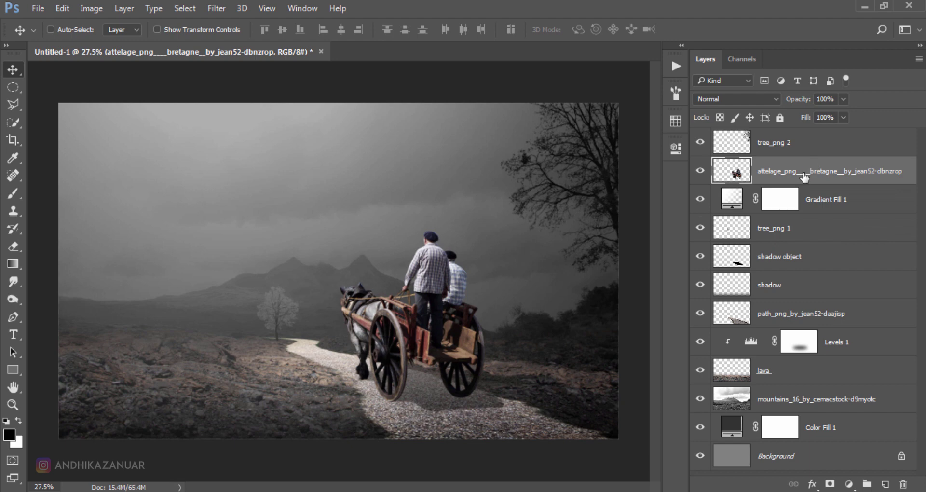
click(807, 145)
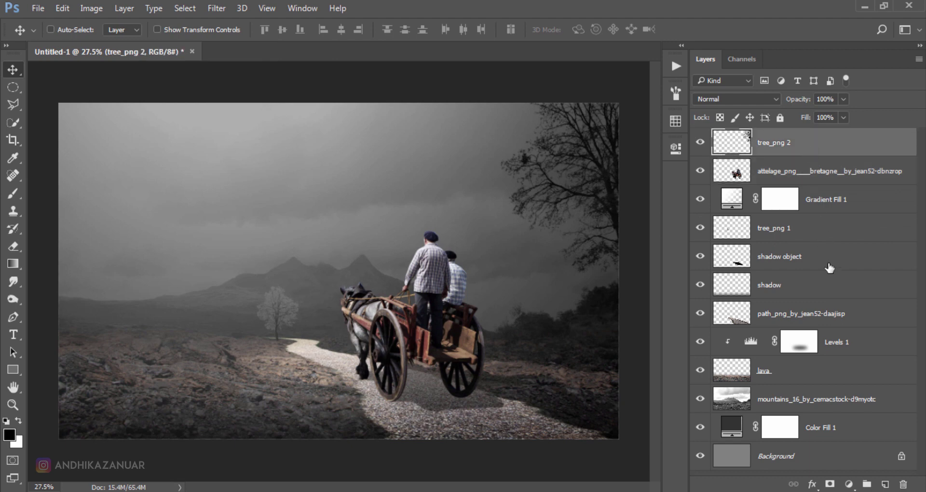
click(848, 483)
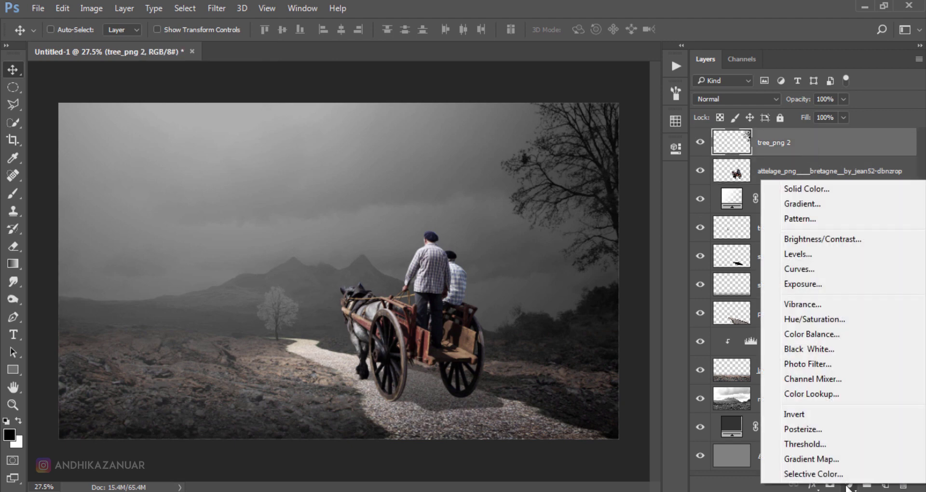
- Add a Gradient Map and set its dark stop to purple #371b35
click(848, 462)
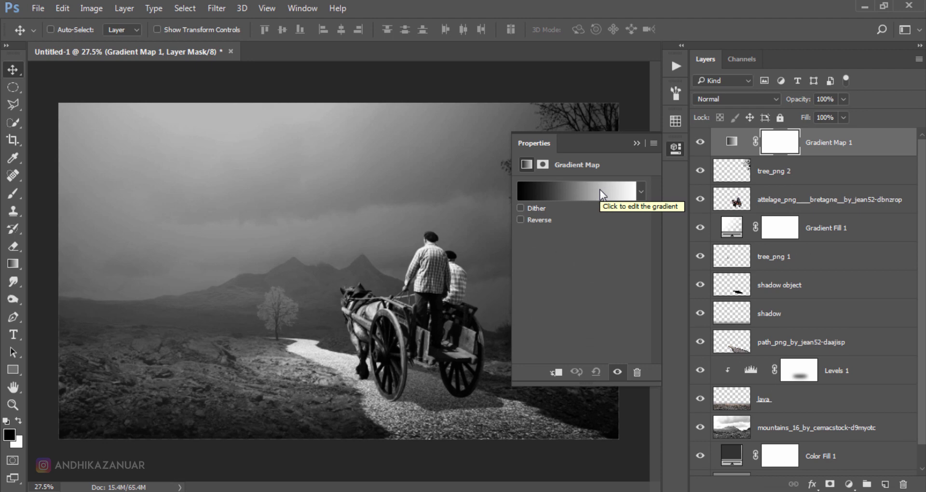
click(600, 189)
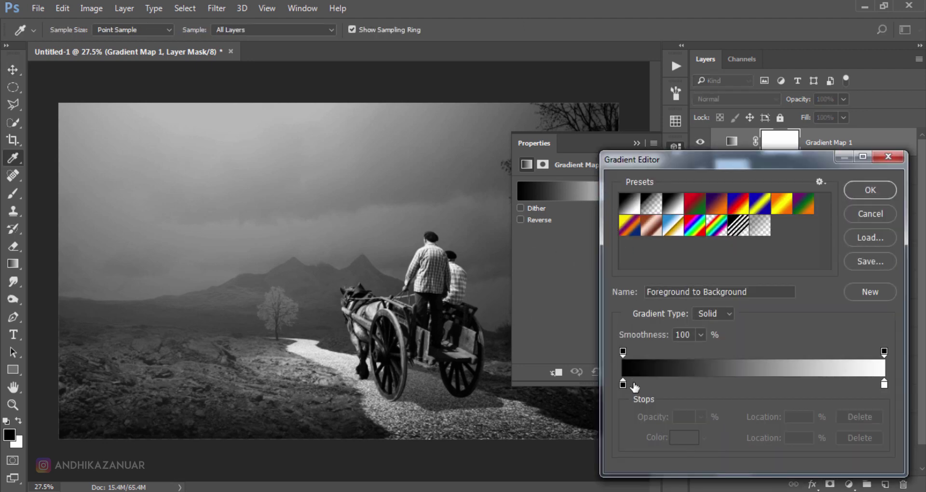
click(624, 383)
click(680, 438)
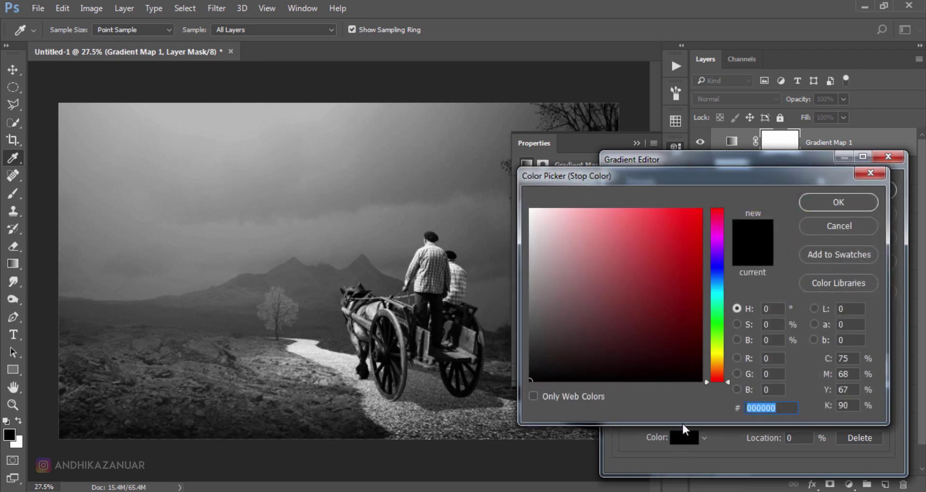
click(719, 239)
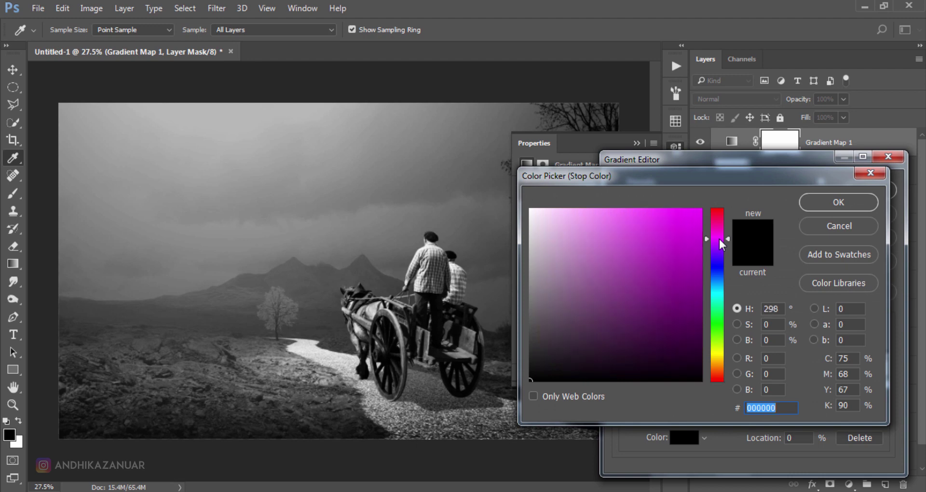
drag(719, 239, 719, 234)
drag(608, 351, 617, 346)
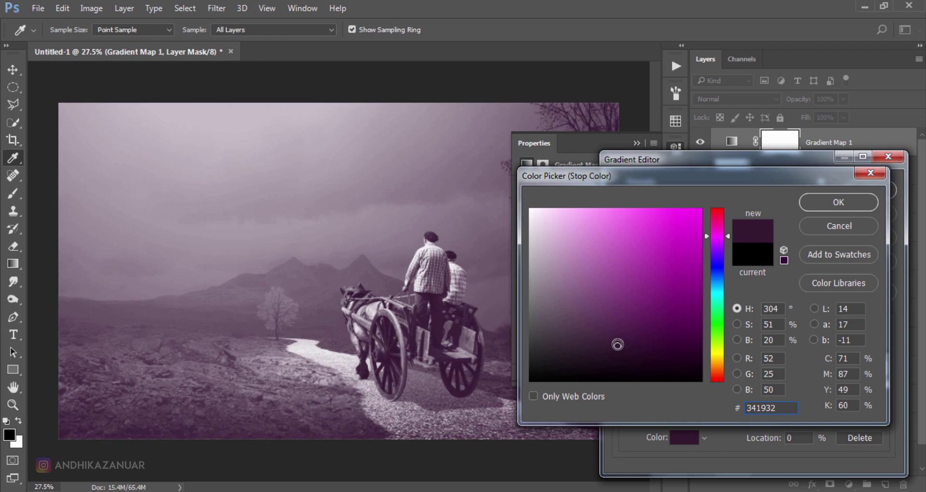
click(617, 344)
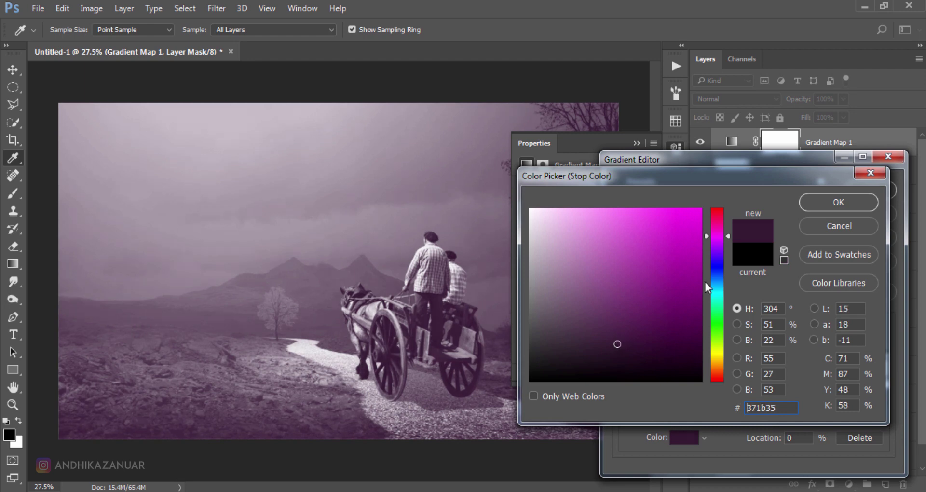
click(825, 205)
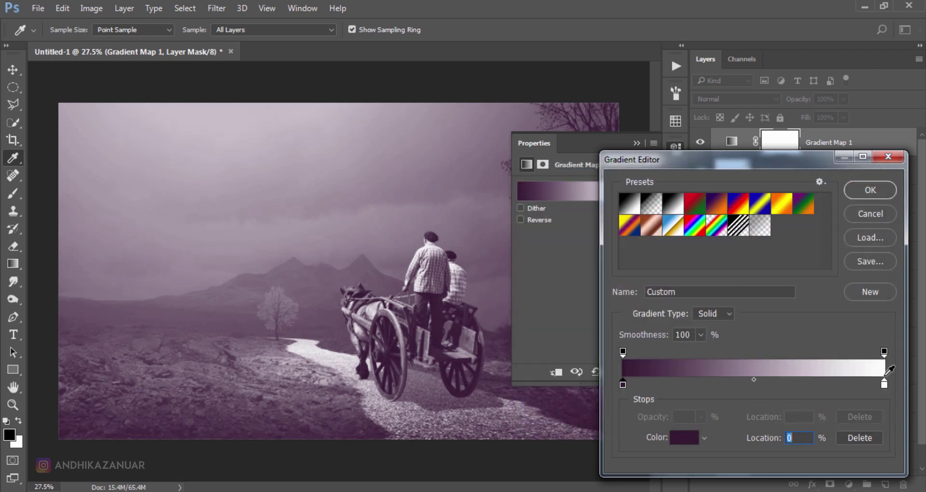
- Set the gradient map's light stop to bright blue #3fb8fe and confirm the gradient
click(884, 386)
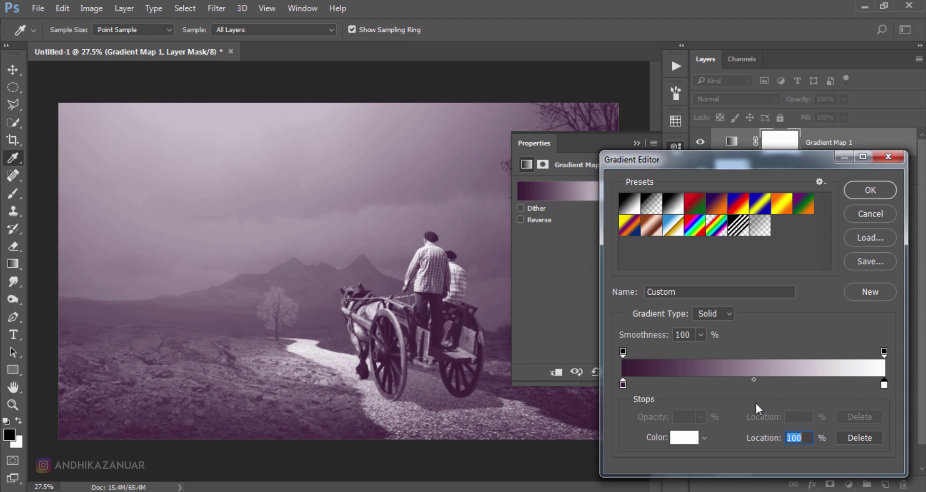
click(685, 437)
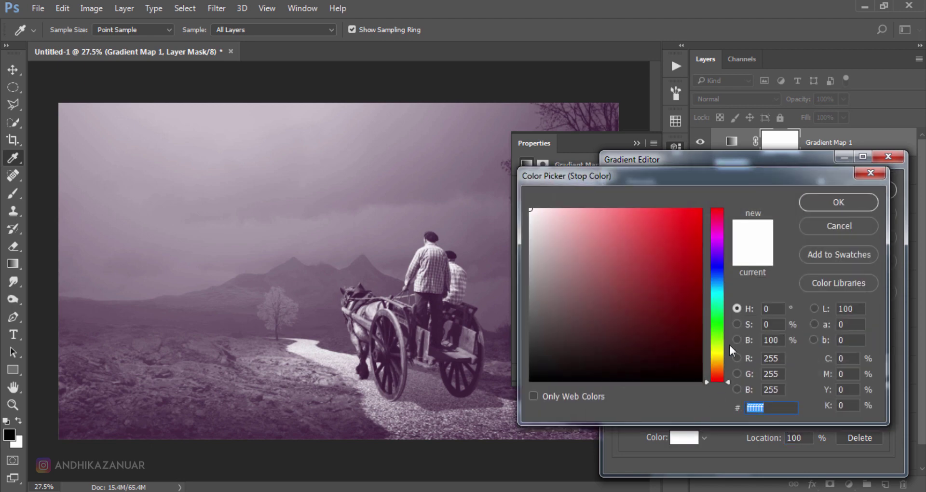
click(722, 286)
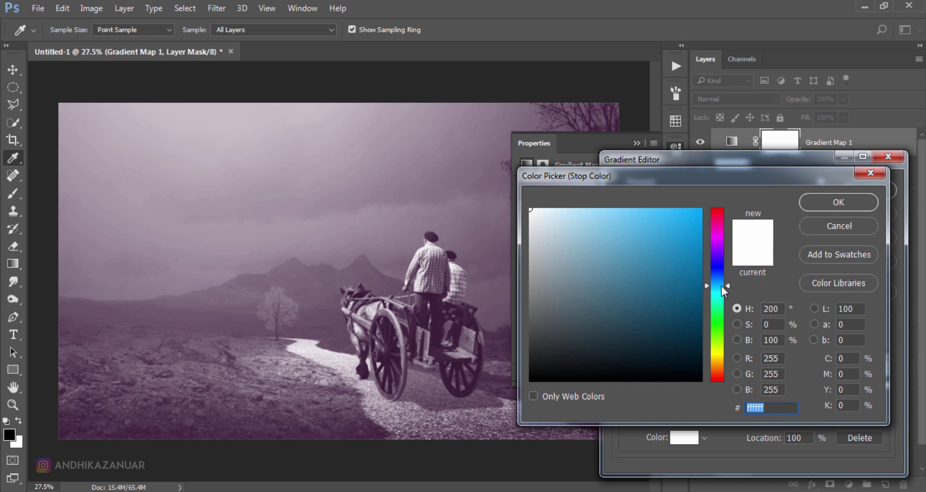
drag(722, 285, 722, 285)
click(658, 210)
drag(658, 209, 660, 209)
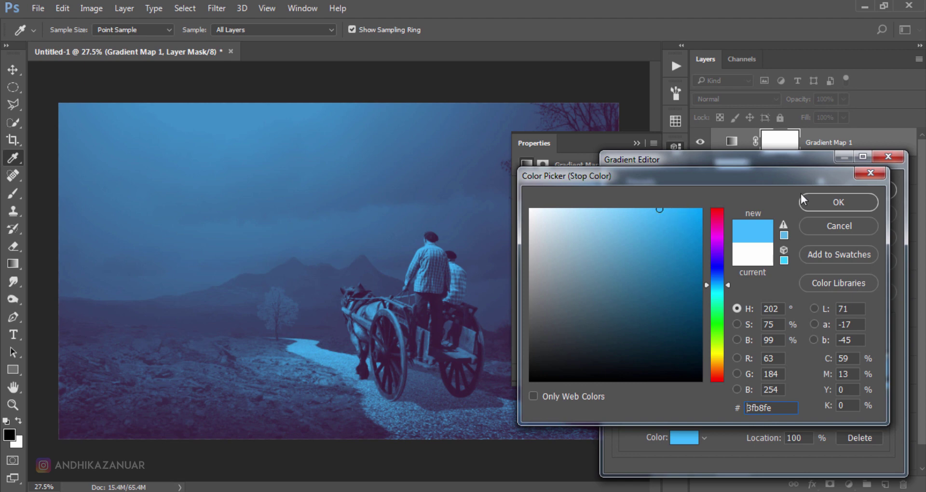
click(832, 203)
click(861, 189)
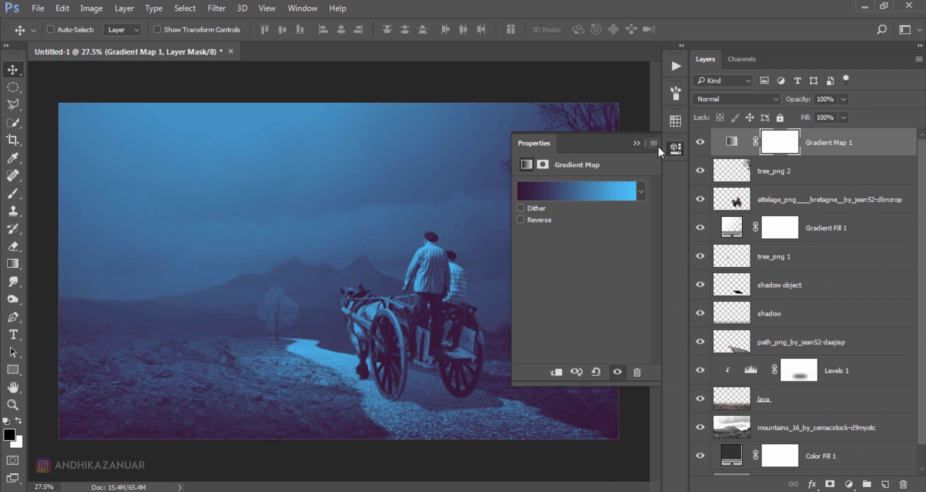
- Lower the Gradient Map opacity to 35%, toggling it to compare the tint
click(636, 144)
click(700, 143)
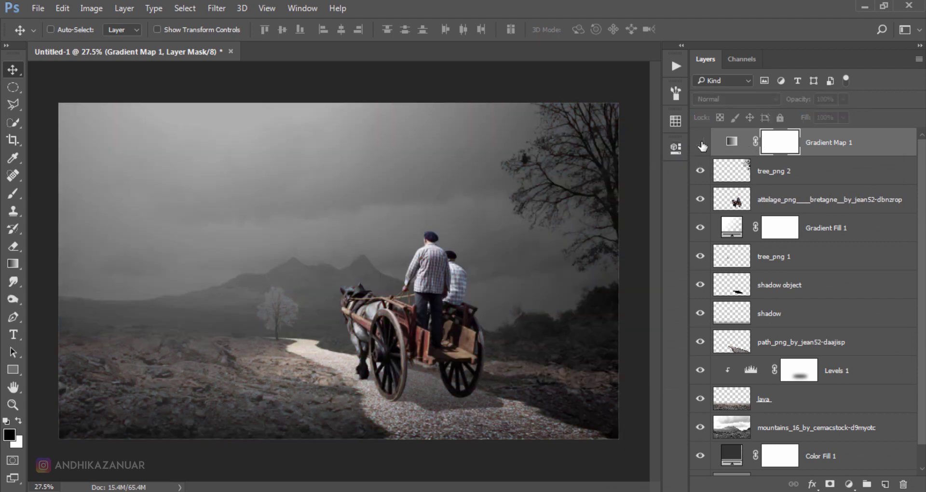
click(700, 143)
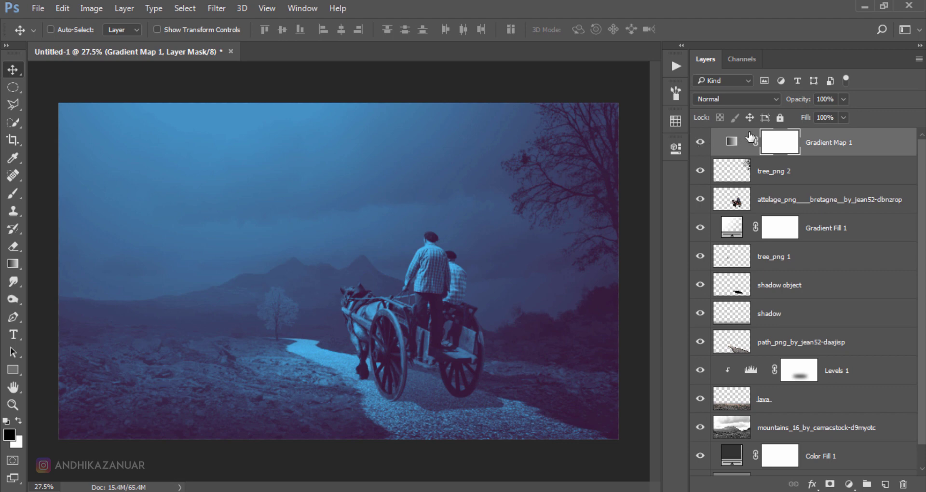
click(843, 100)
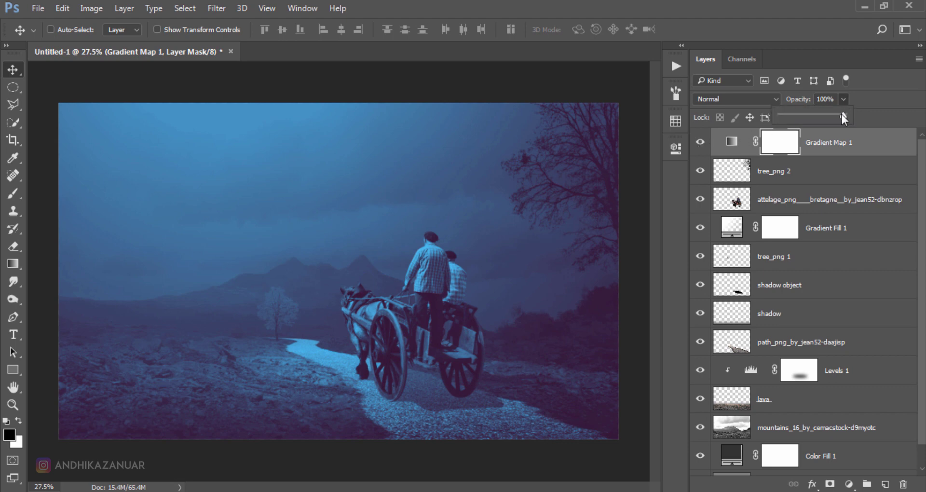
drag(807, 116, 805, 115)
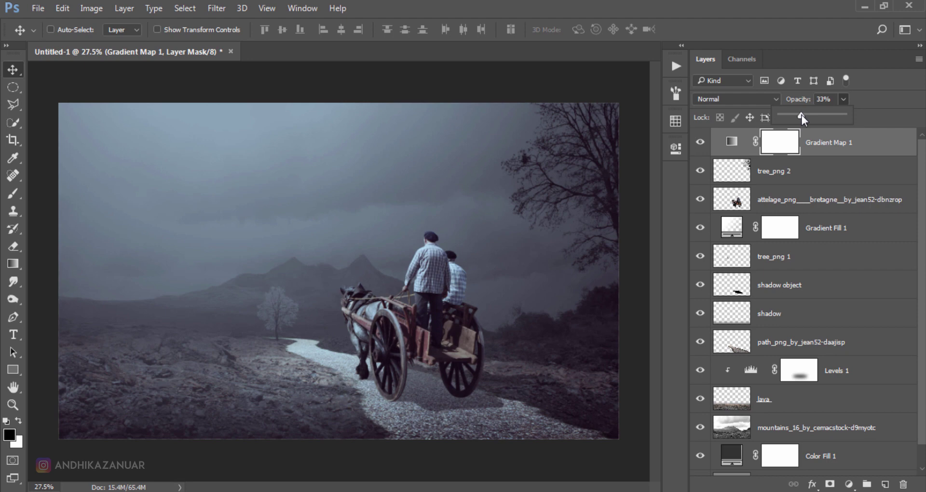
click(725, 147)
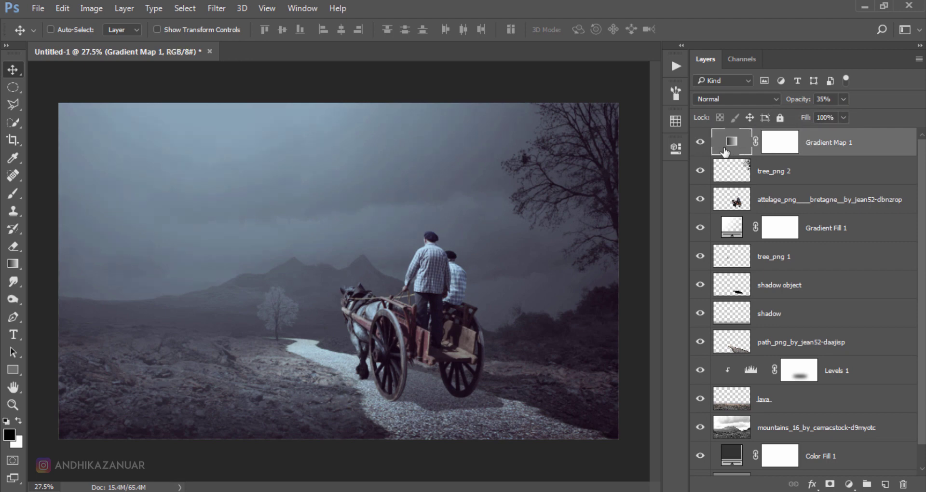
click(700, 144)
- Add a Color Balance layer with Shadows shifted slightly toward blue (+3)
click(849, 483)
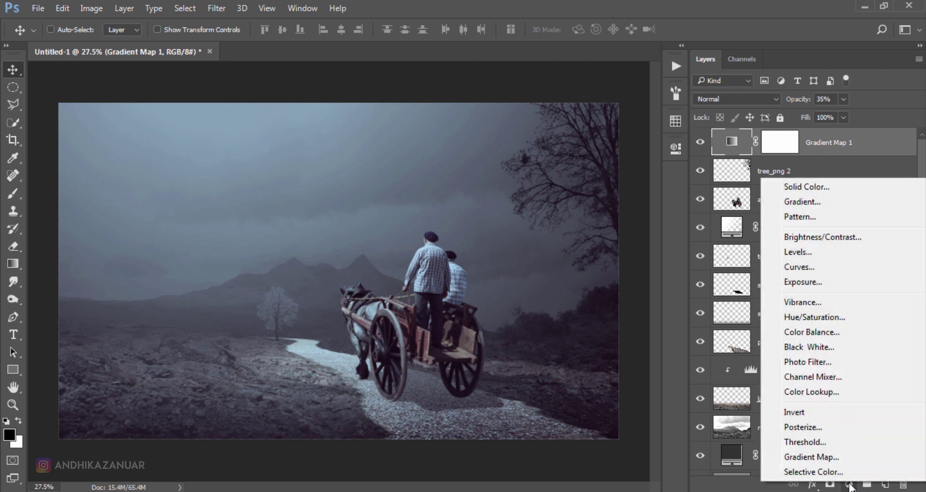
click(844, 333)
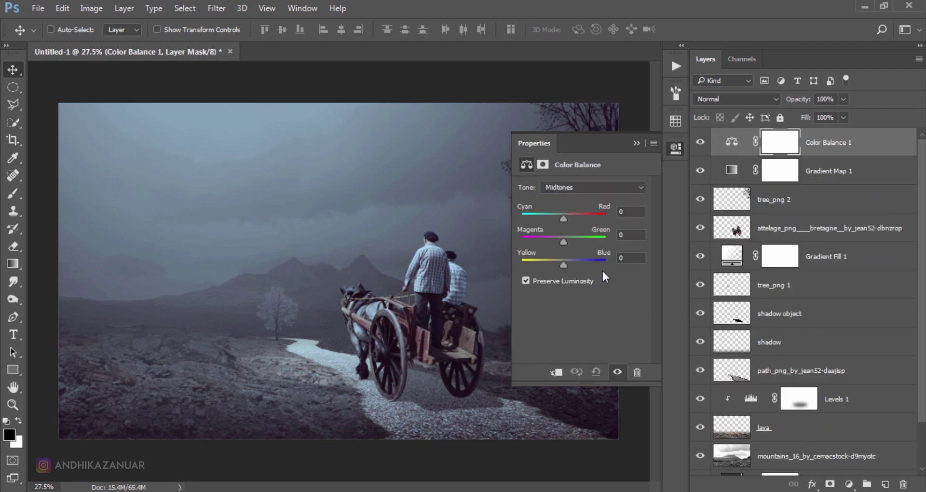
click(573, 188)
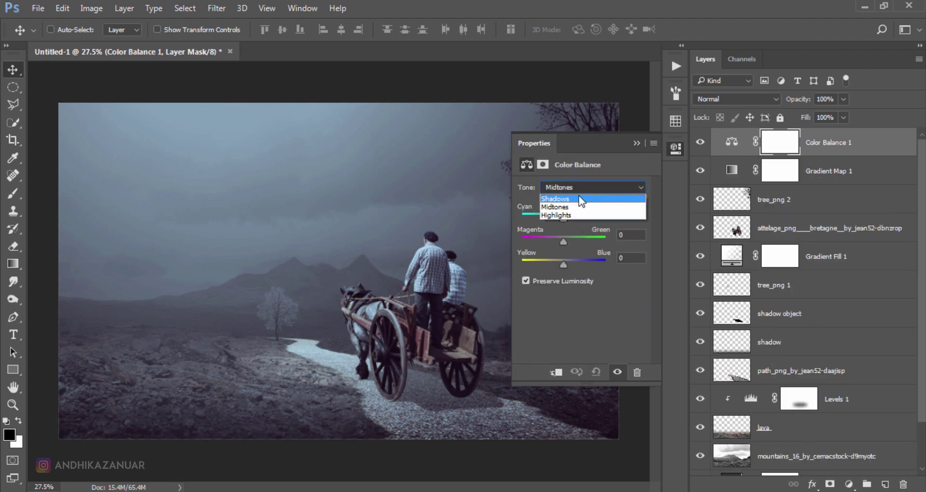
click(578, 197)
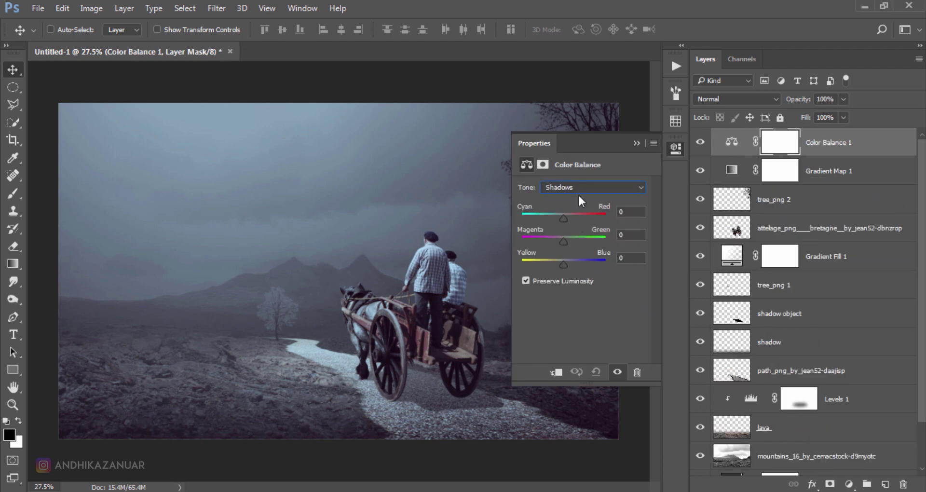
click(564, 264)
- Set the Color Balance midtones to +6, -10 and -61
click(578, 187)
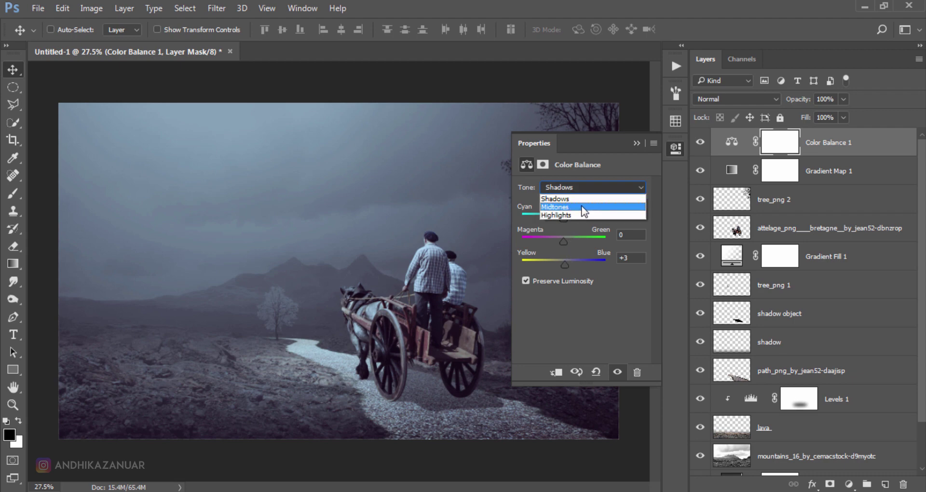
click(583, 207)
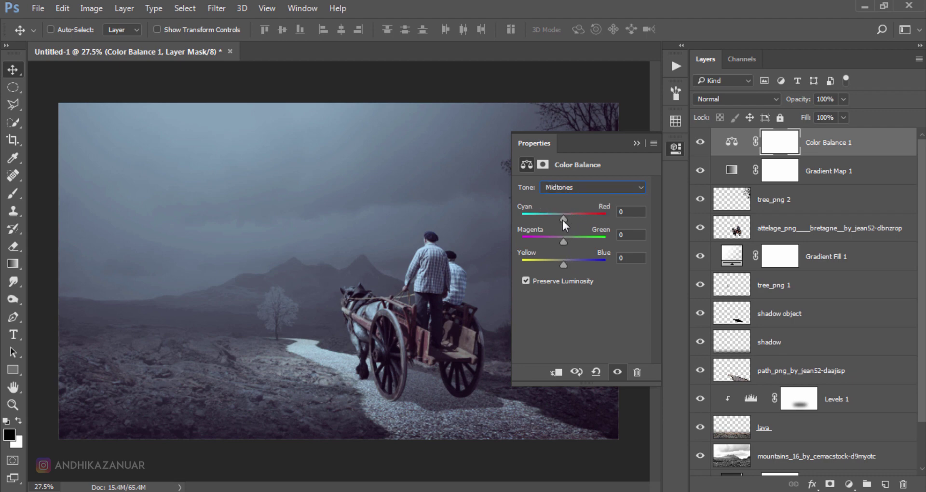
drag(562, 219, 564, 221)
drag(562, 244, 557, 242)
drag(563, 261, 542, 258)
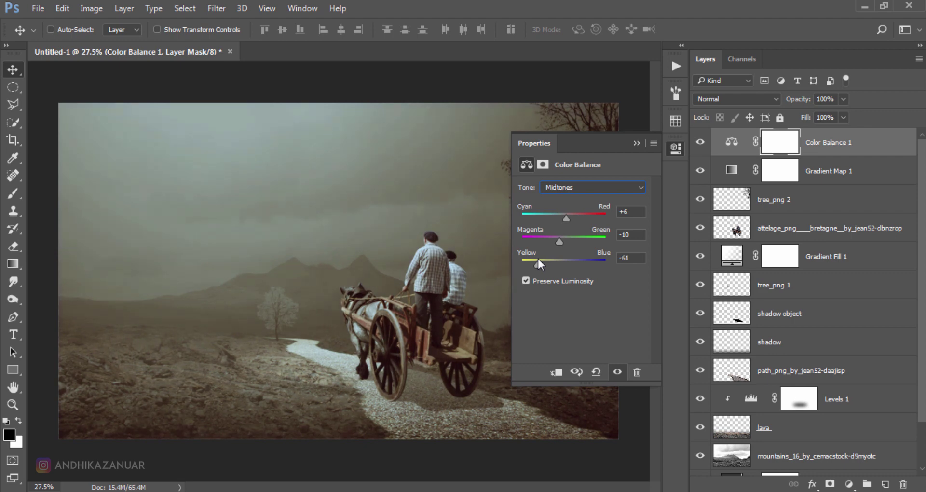
- Set the Color Balance highlights to -10, +16 and -6, comparing it on and off
click(582, 187)
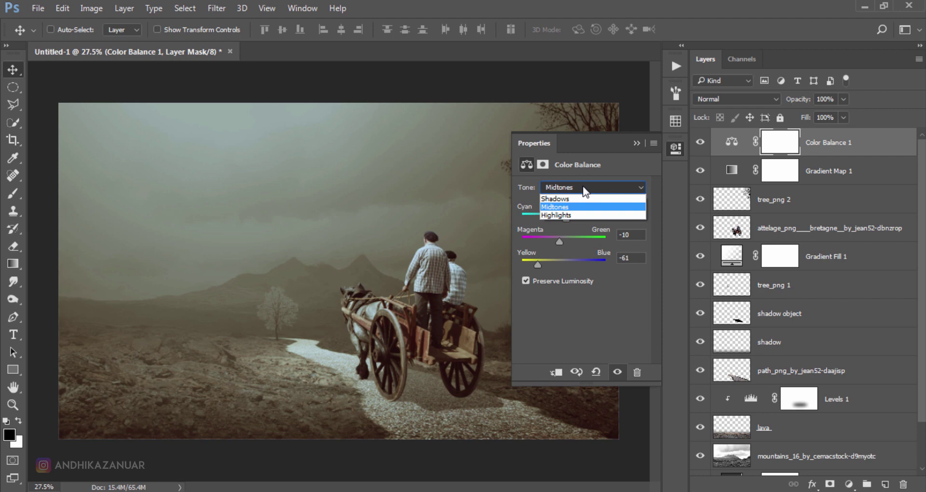
click(585, 216)
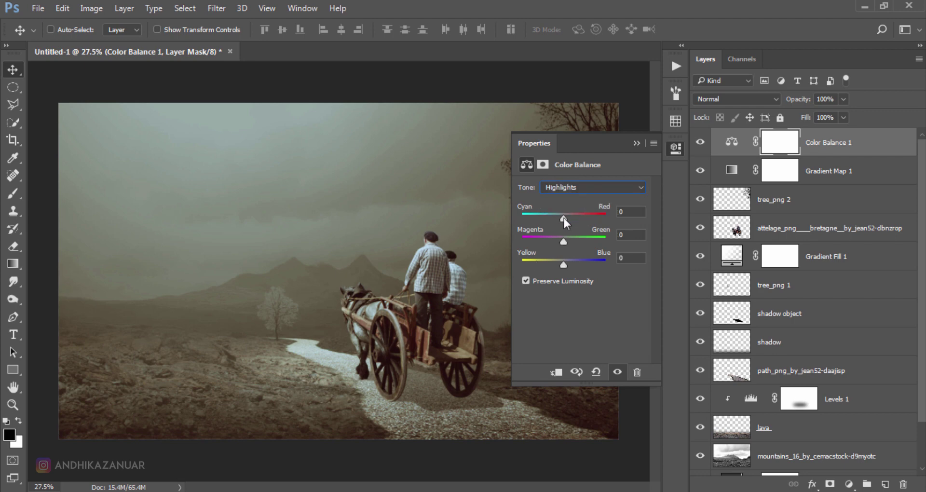
drag(563, 218, 559, 218)
drag(566, 237, 569, 242)
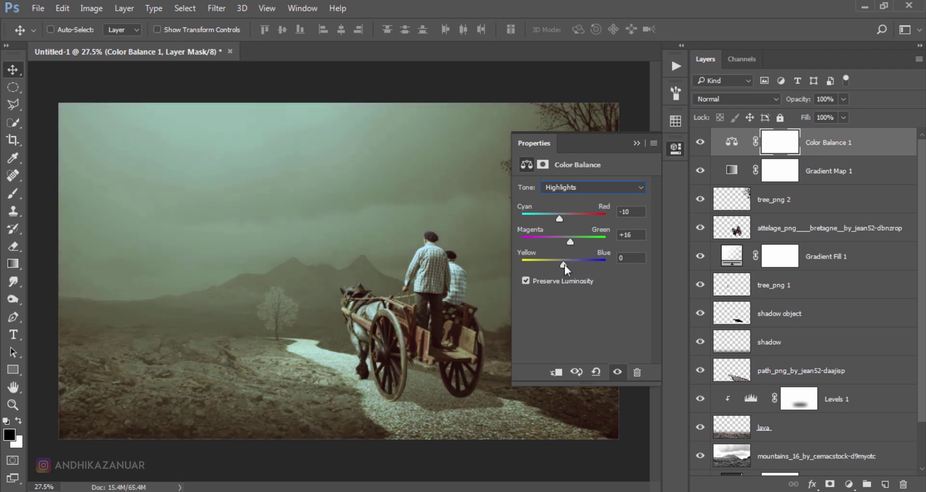
drag(565, 265, 562, 265)
click(636, 143)
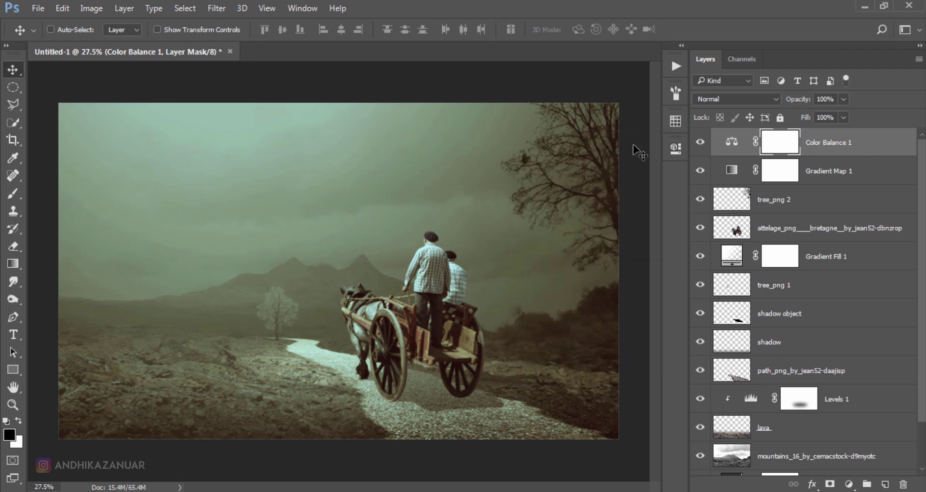
click(700, 143)
click(700, 142)
click(834, 144)
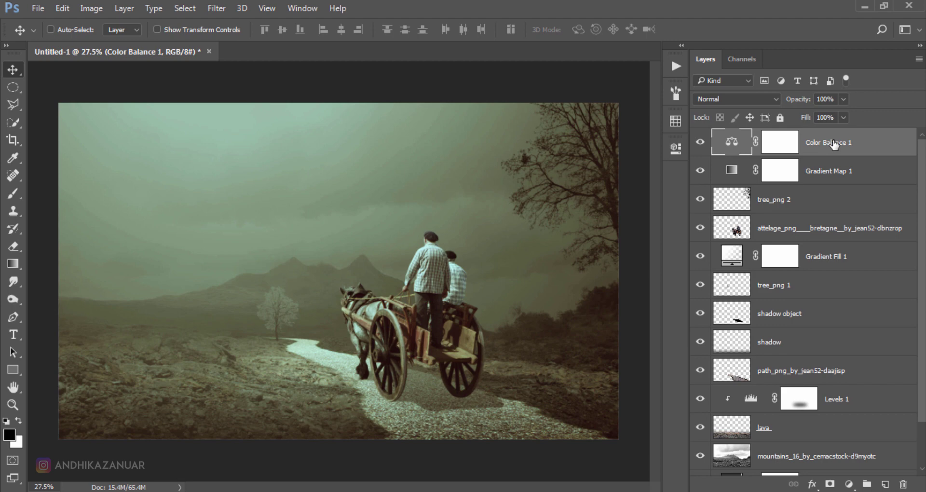
- Add a Brightness/Contrast adjustment with brightness at -58 to darken the scene
click(848, 483)
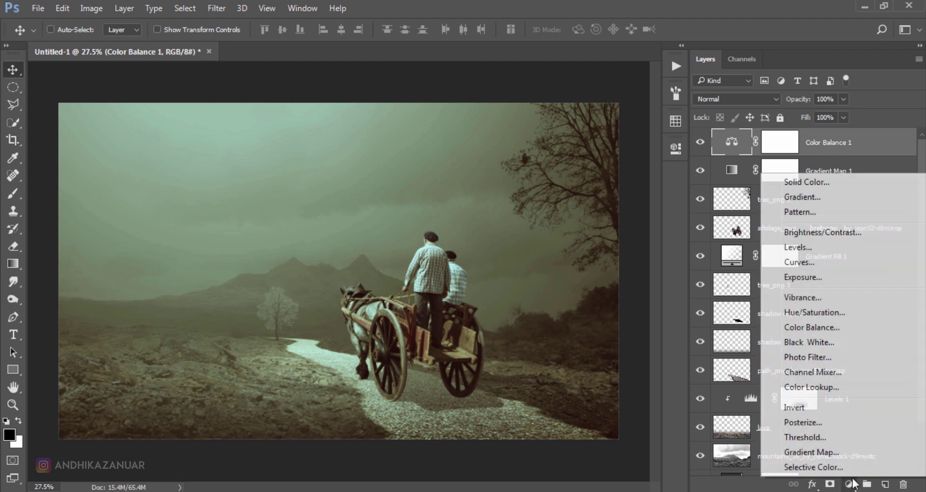
click(843, 234)
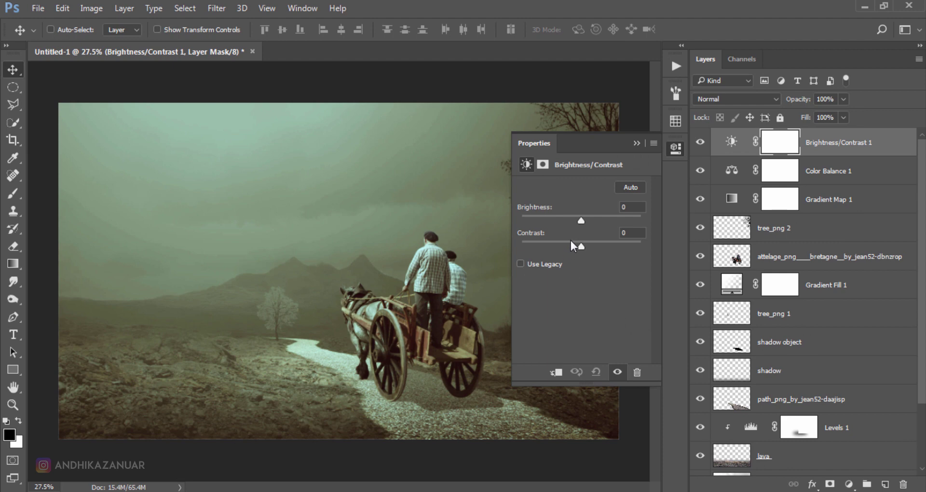
drag(580, 219, 559, 218)
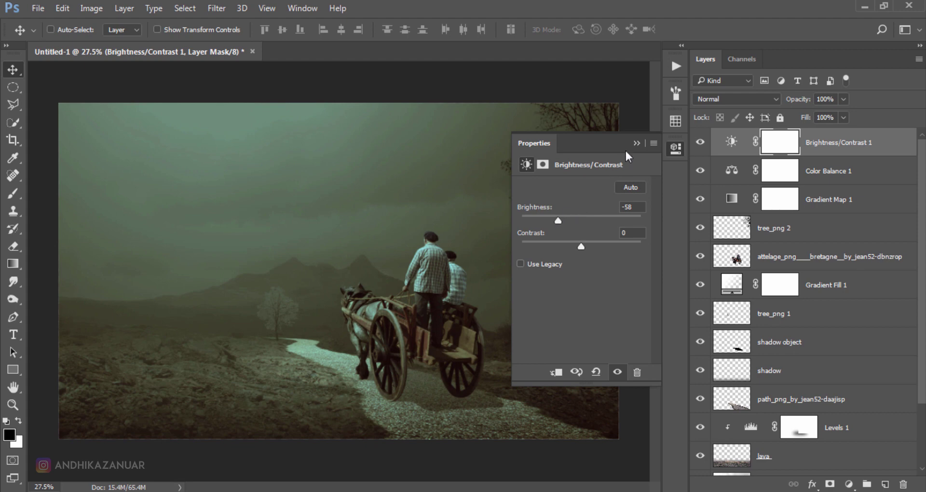
click(636, 143)
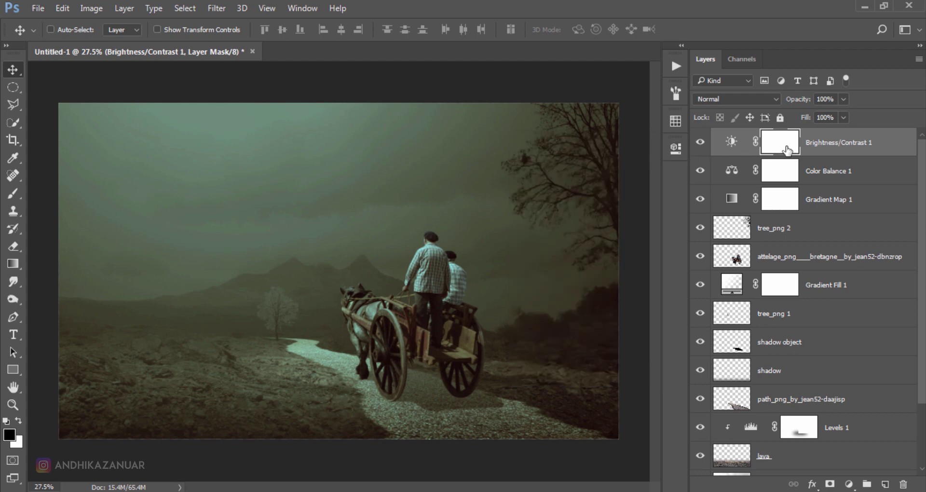
click(23, 194)
click(60, 29)
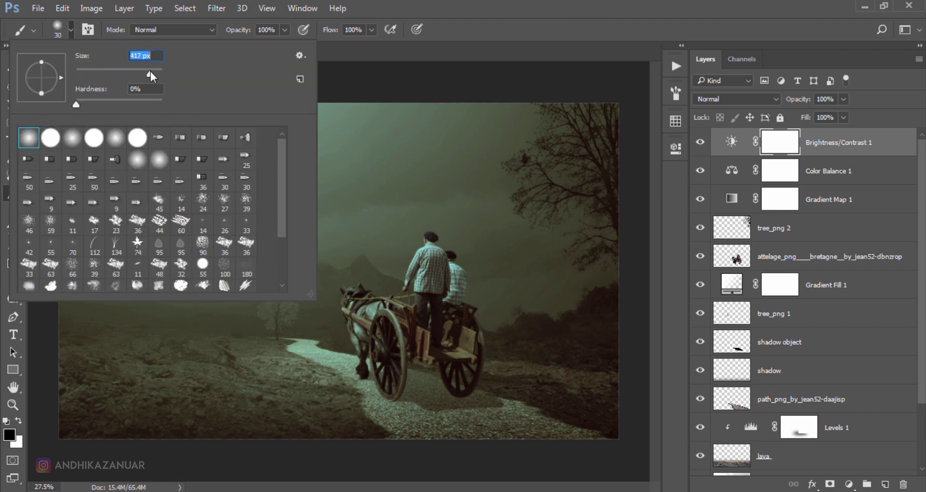
- Paint black at 28% opacity over the sky and centre of the Brightness/Contrast 1 mask
click(284, 31)
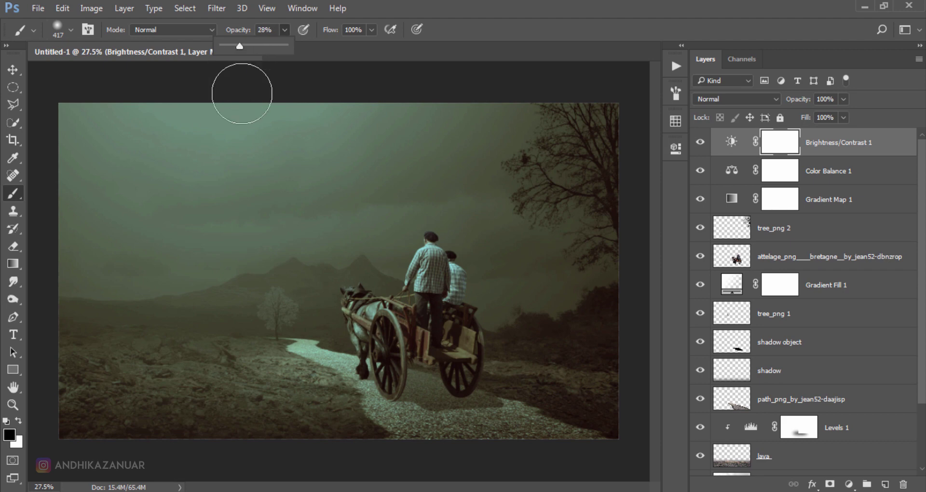
click(489, 38)
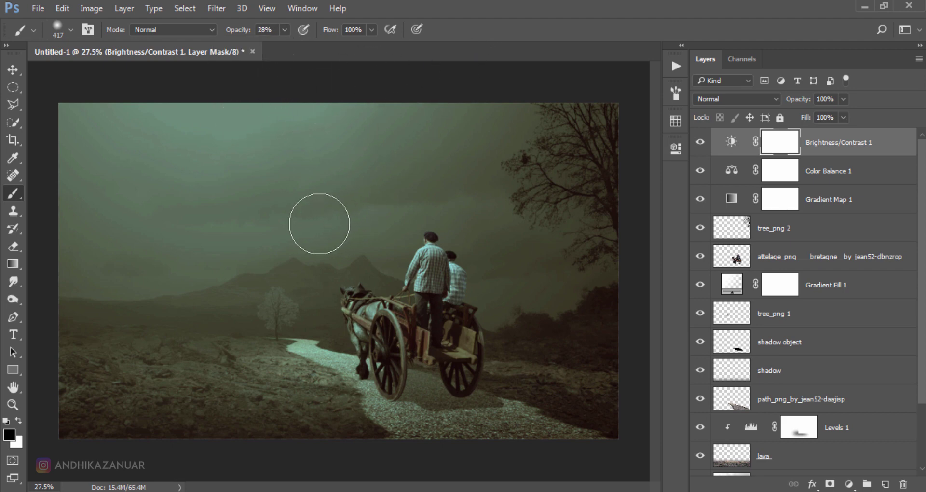
key(bracketright)
key(bracketright)
key(bracketright)
key(bracketright)
key(bracketright)
key(bracketright)
key(bracketright)
key(bracketright)
key(bracketright)
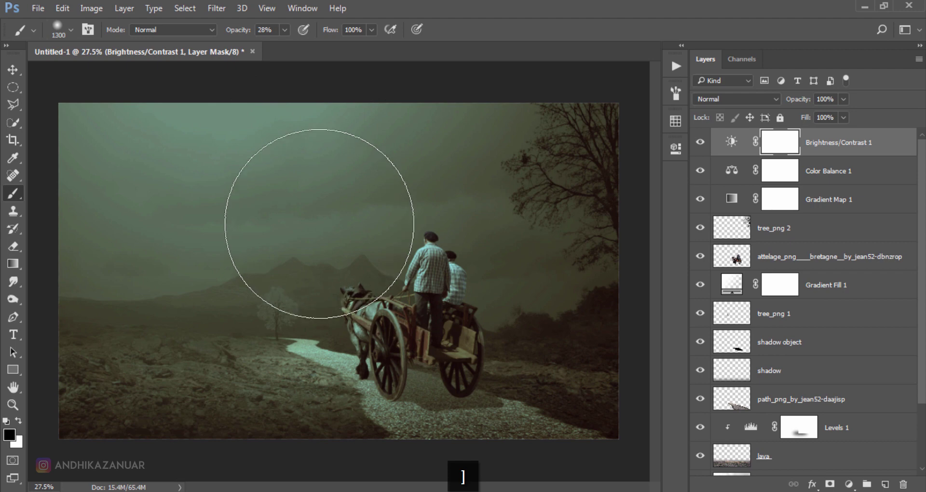
drag(331, 197, 217, 186)
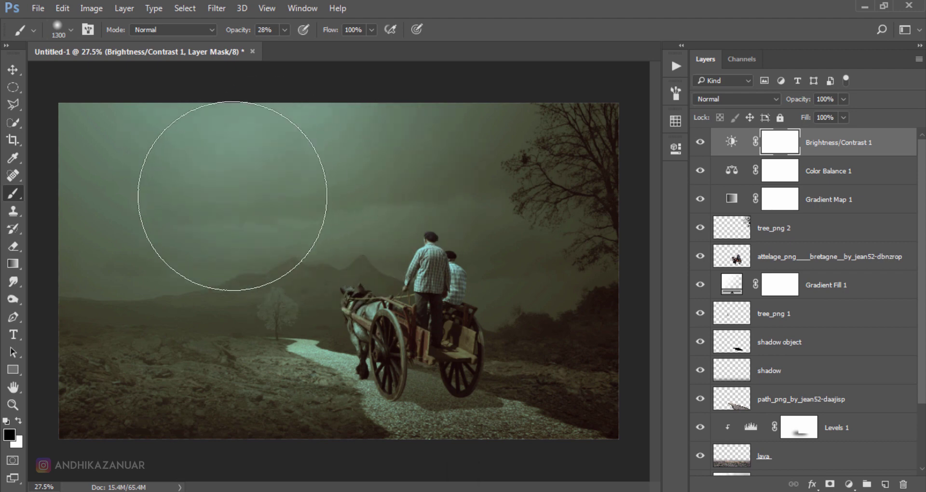
mouse_move(316, 307)
mouse_down()
mouse_move(301, 137)
mouse_move(178, 182)
mouse_move(320, 306)
mouse_move(430, 175)
mouse_move(153, 140)
mouse_move(146, 236)
mouse_move(424, 279)
mouse_move(458, 120)
mouse_move(275, 164)
mouse_move(284, 203)
mouse_move(304, 151)
mouse_move(201, 237)
mouse_move(359, 194)
mouse_move(355, 258)
mouse_move(273, 165)
mouse_move(368, 207)
mouse_move(372, 291)
mouse_move(376, 196)
mouse_move(401, 217)
mouse_move(333, 159)
mouse_move(375, 188)
mouse_move(215, 124)
mouse_move(103, 175)
mouse_move(217, 258)
mouse_move(452, 172)
mouse_move(217, 175)
mouse_move(374, 207)
mouse_move(188, 118)
mouse_move(348, 340)
mouse_move(424, 144)
mouse_move(259, 155)
mouse_move(403, 275)
mouse_move(309, 123)
mouse_move(273, 227)
mouse_move(444, 207)
mouse_move(347, 99)
mouse_move(214, 134)
mouse_move(337, 137)
mouse_move(294, 149)
mouse_up()
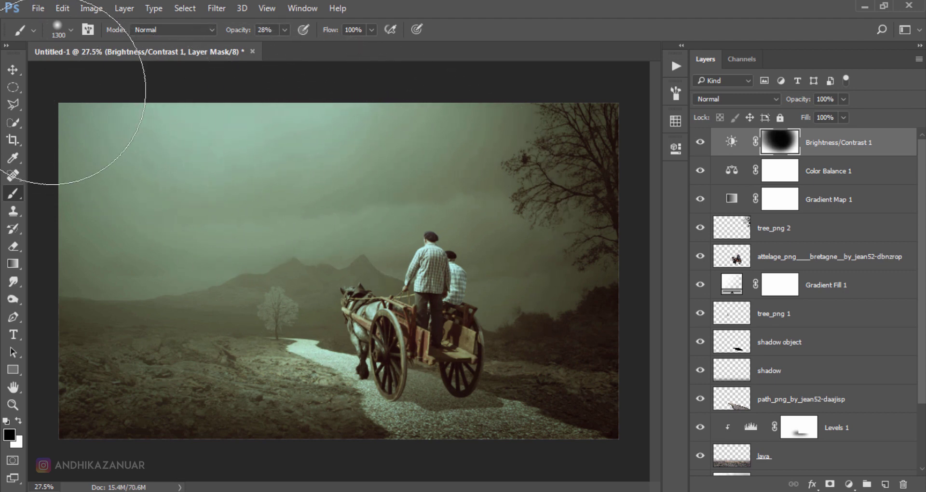
click(13, 70)
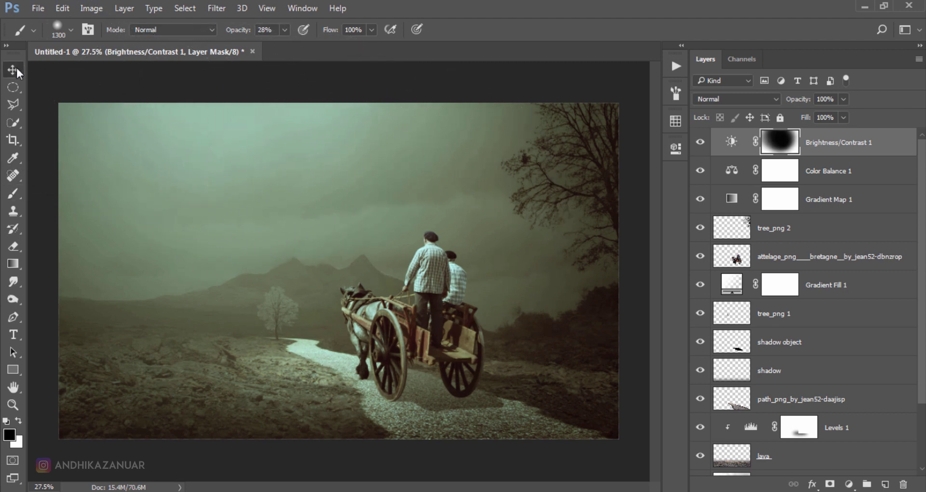
click(696, 143)
click(831, 150)
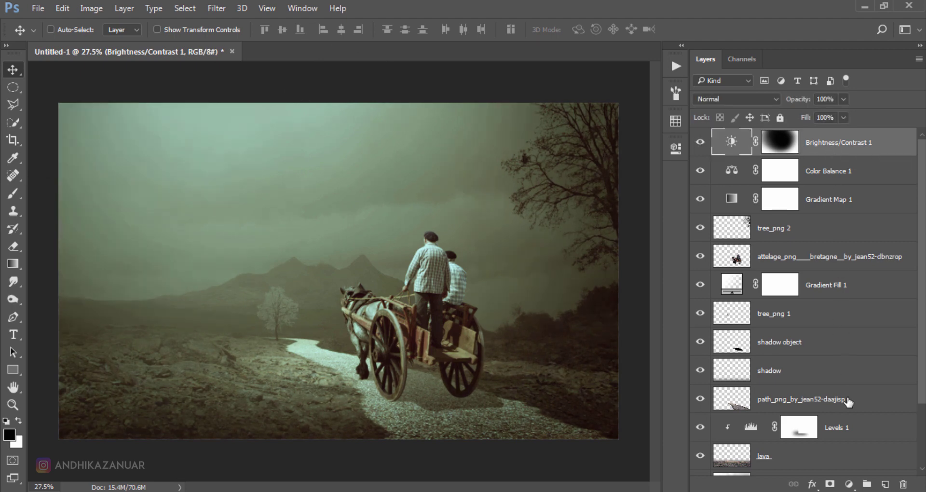
- Add a Vibrance adjustment layer with vibrance set to +22
click(849, 485)
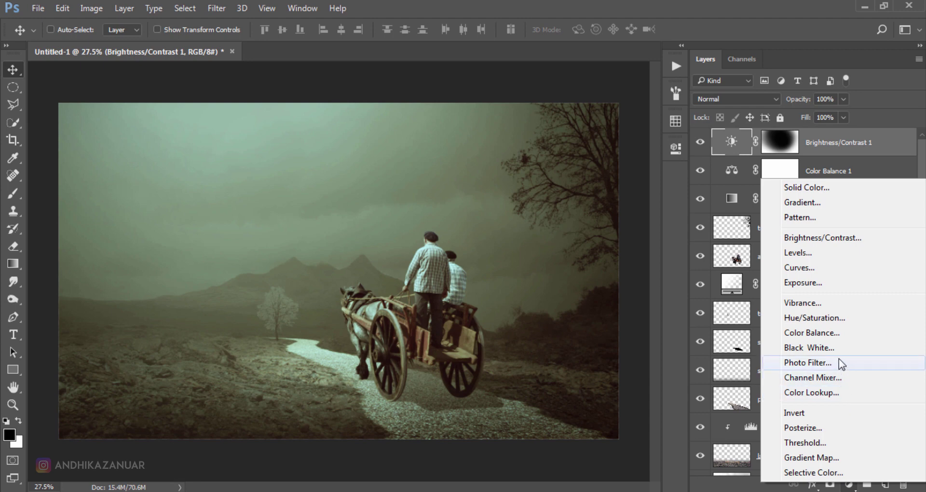
click(820, 303)
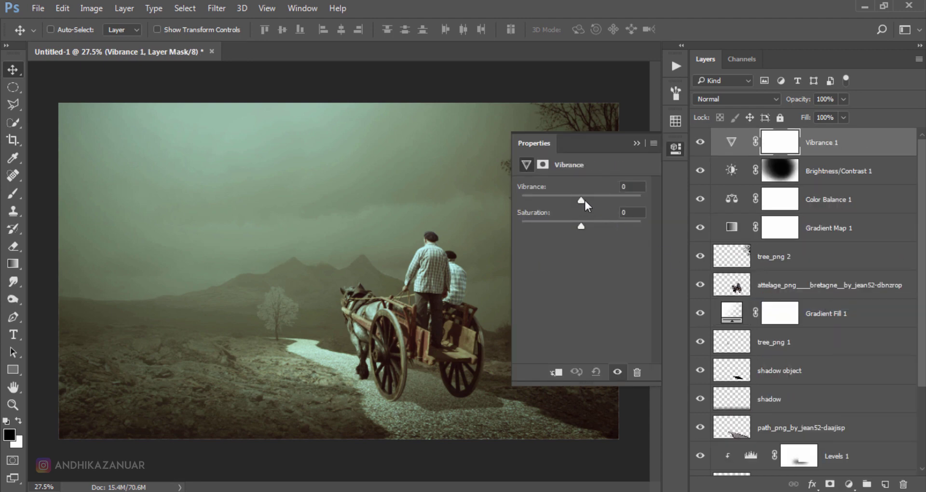
drag(583, 199, 595, 201)
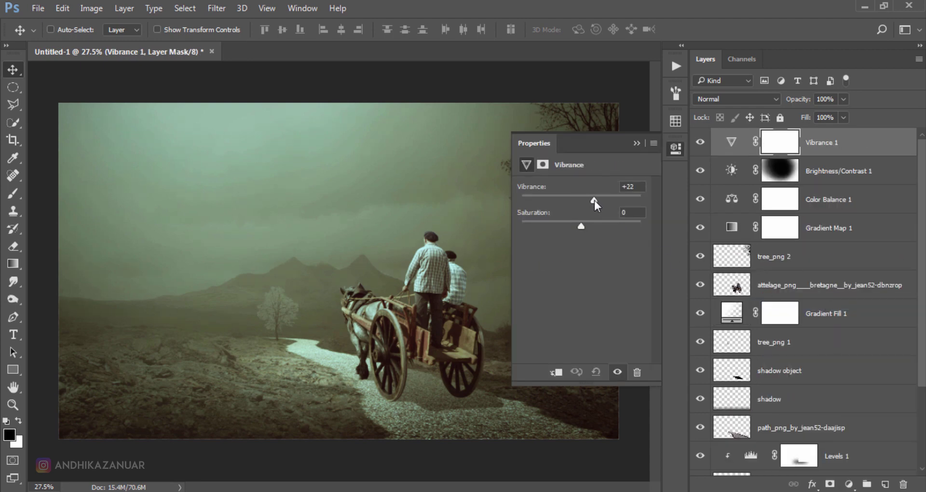
click(636, 143)
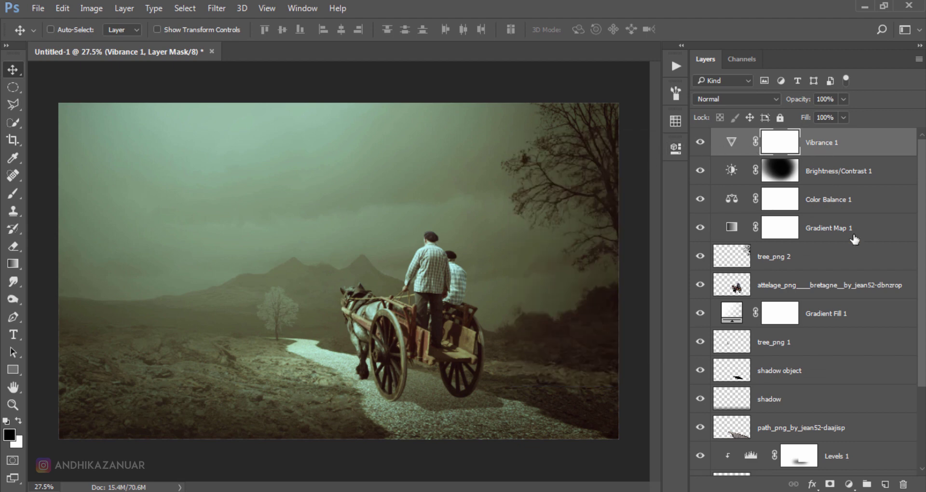
click(849, 484)
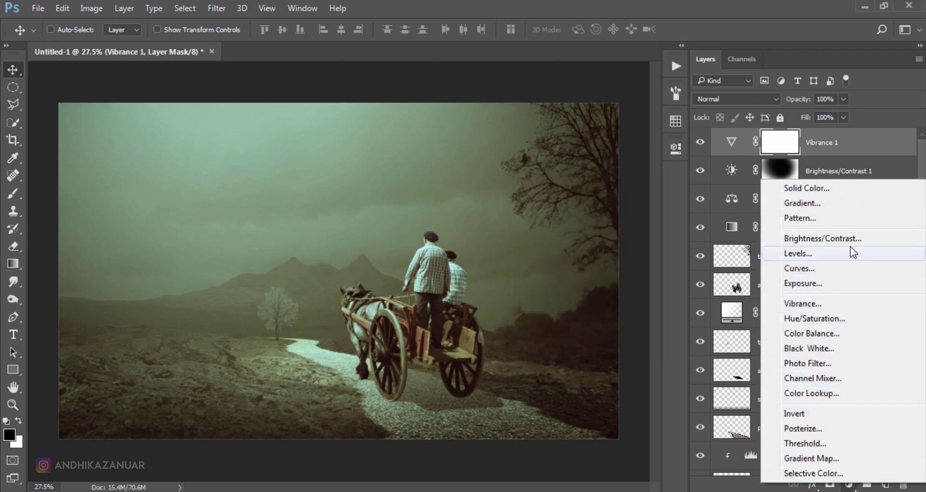
- Add Brightness/Contrast 2 with brightness nudged slightly up, comparing it on and off
click(801, 237)
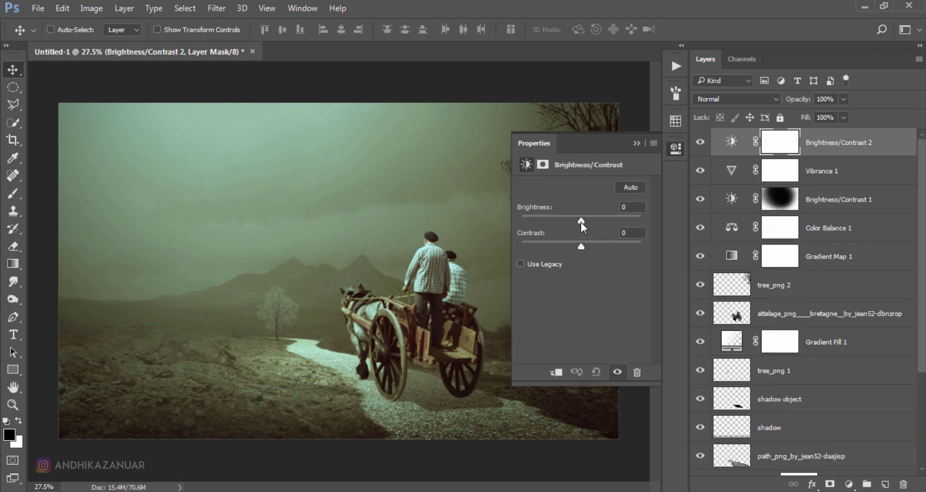
drag(581, 221, 583, 222)
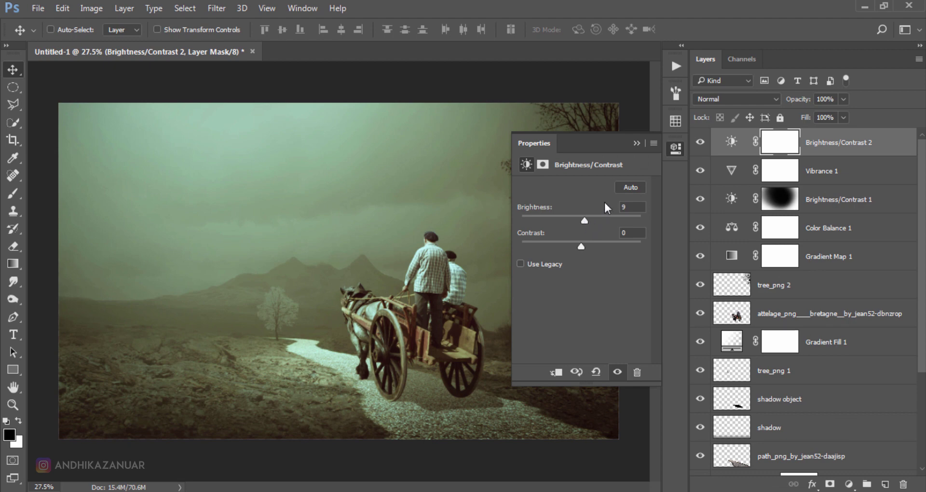
click(636, 144)
click(700, 150)
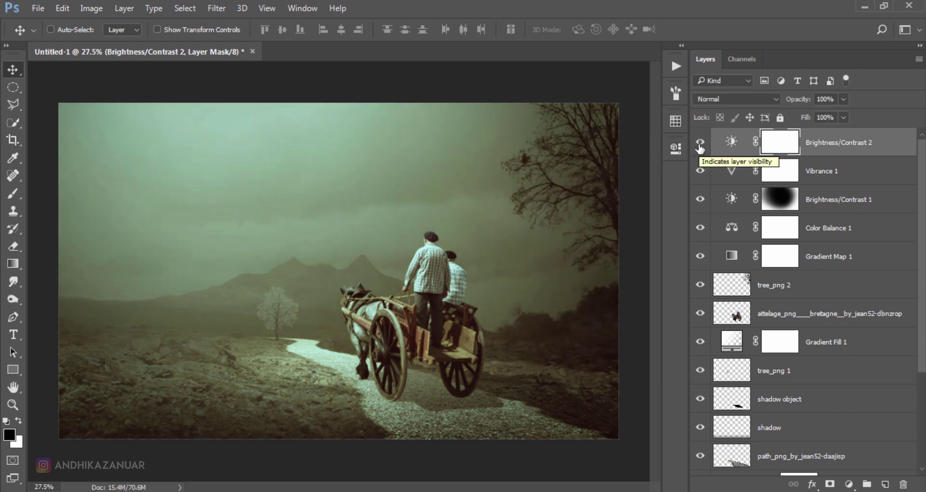
click(731, 142)
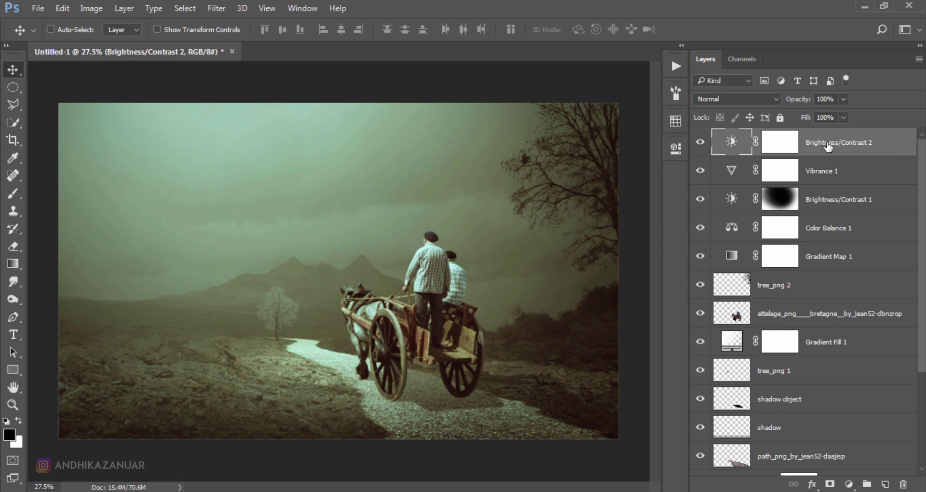
click(803, 400)
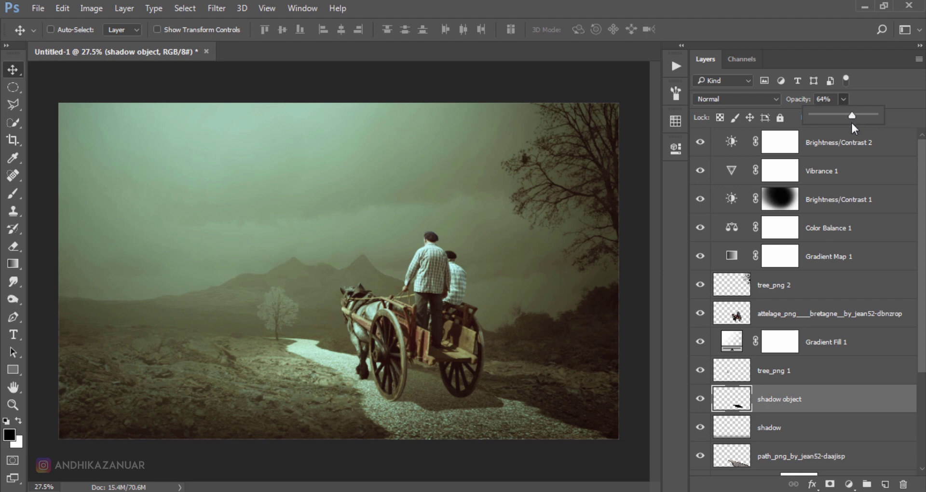
- Set the shadow object layer's opacity to 64%
click(561, 238)
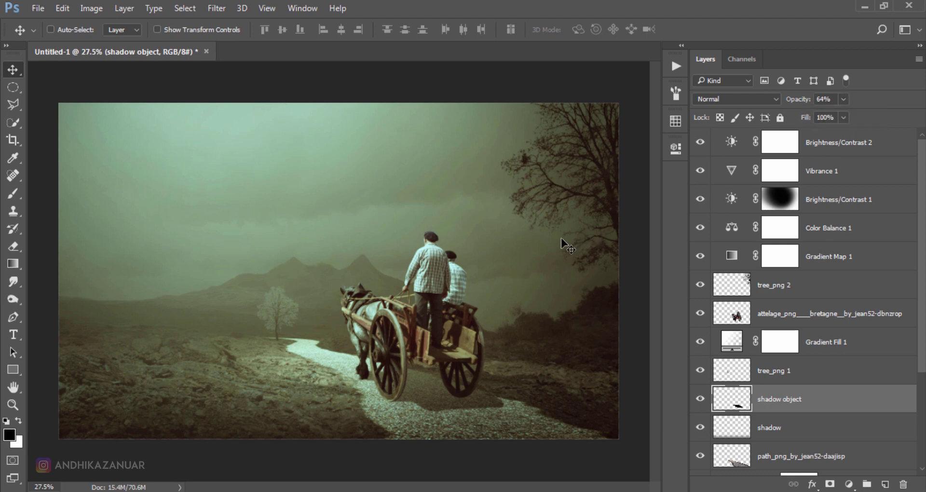
click(853, 151)
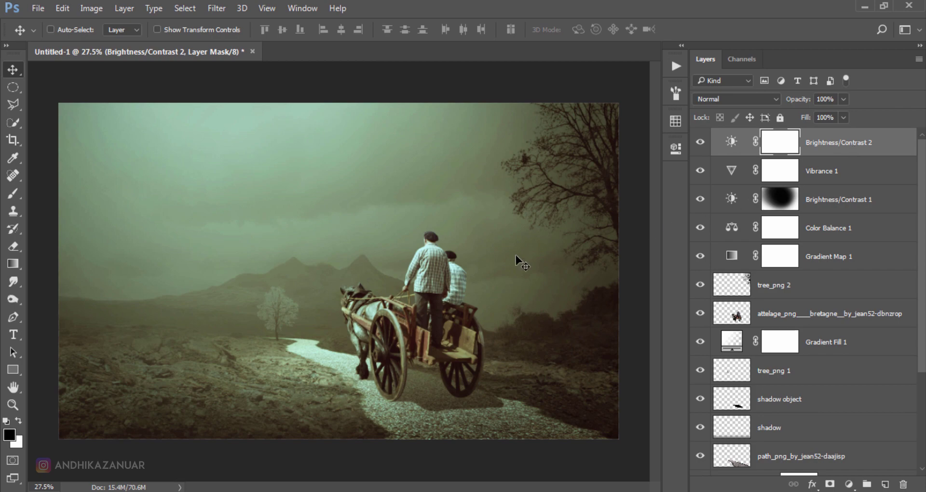